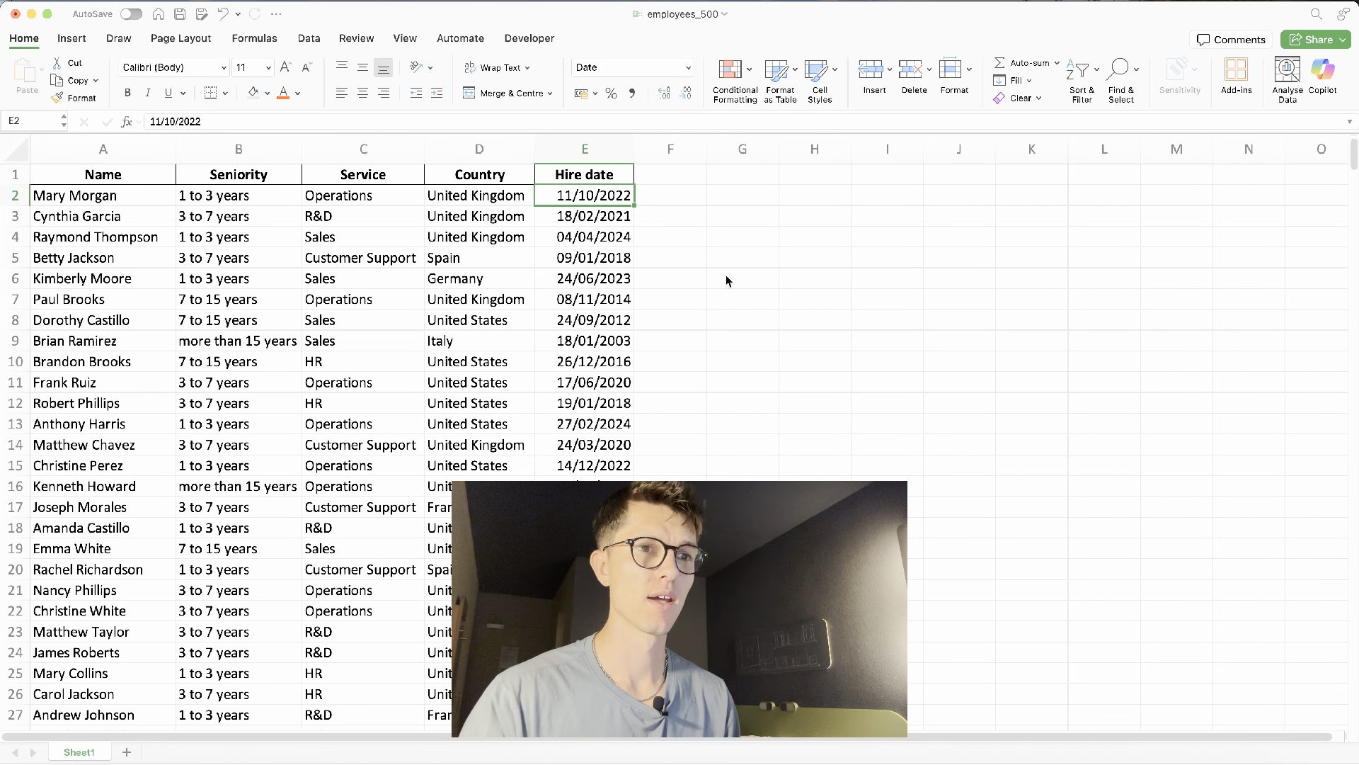
- Enter a UNIQUE formula in G2 listing the distinct values of the Service column C:C
click(744, 196)
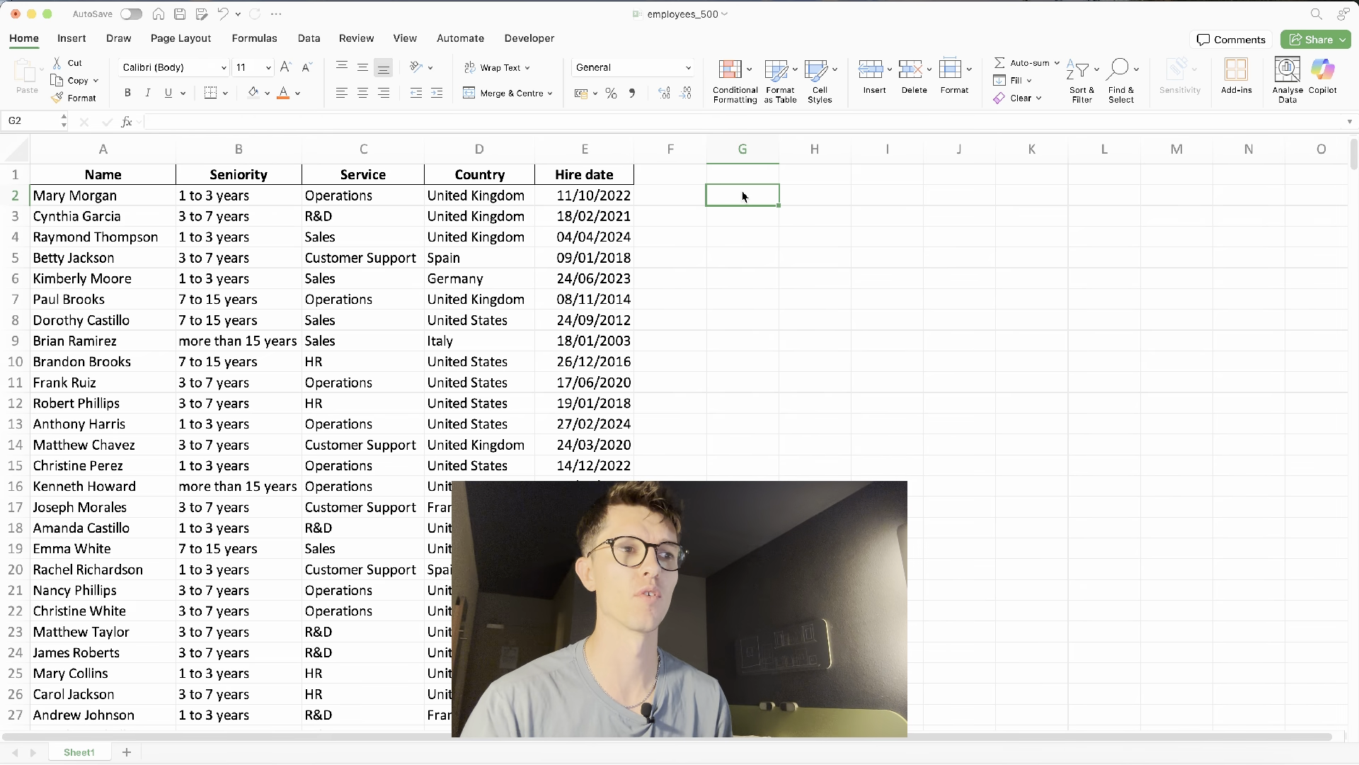
click(377, 202)
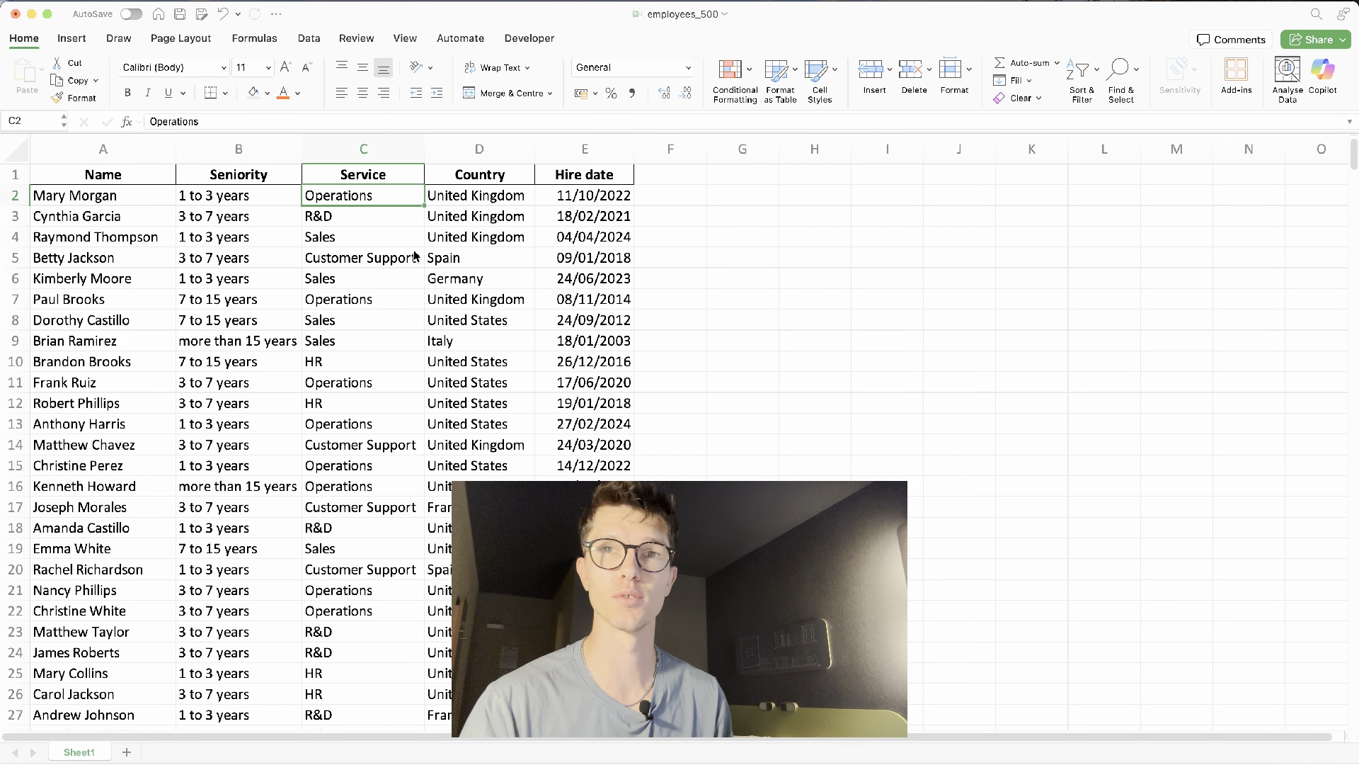
click(743, 197)
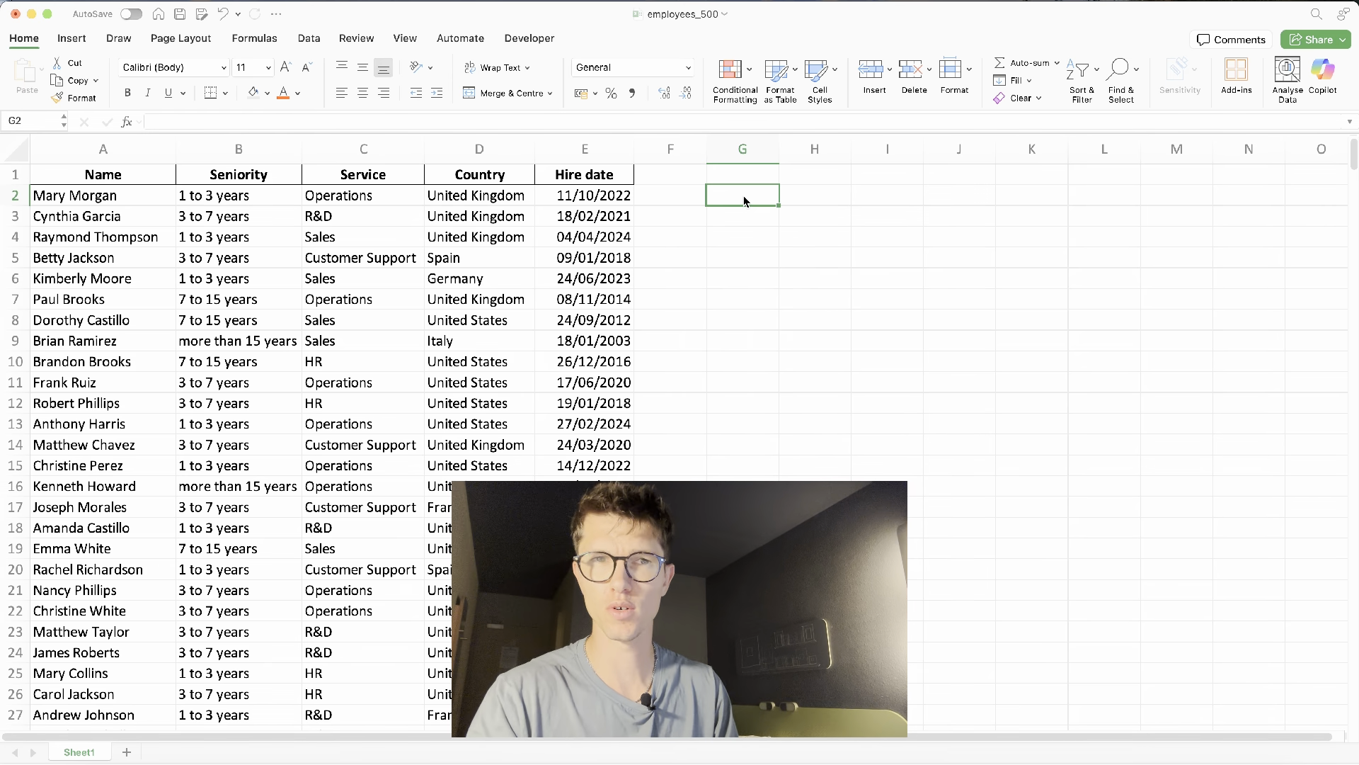
text(=)
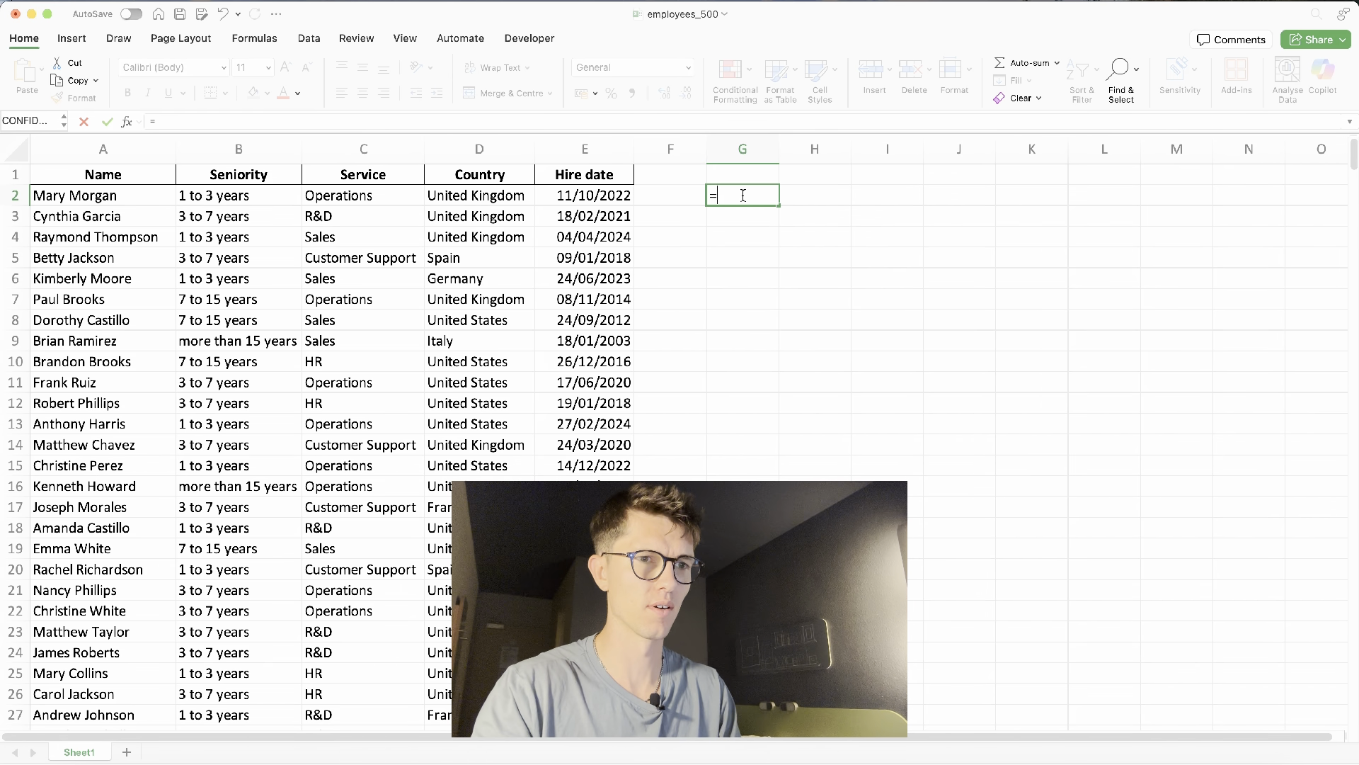
text(uni)
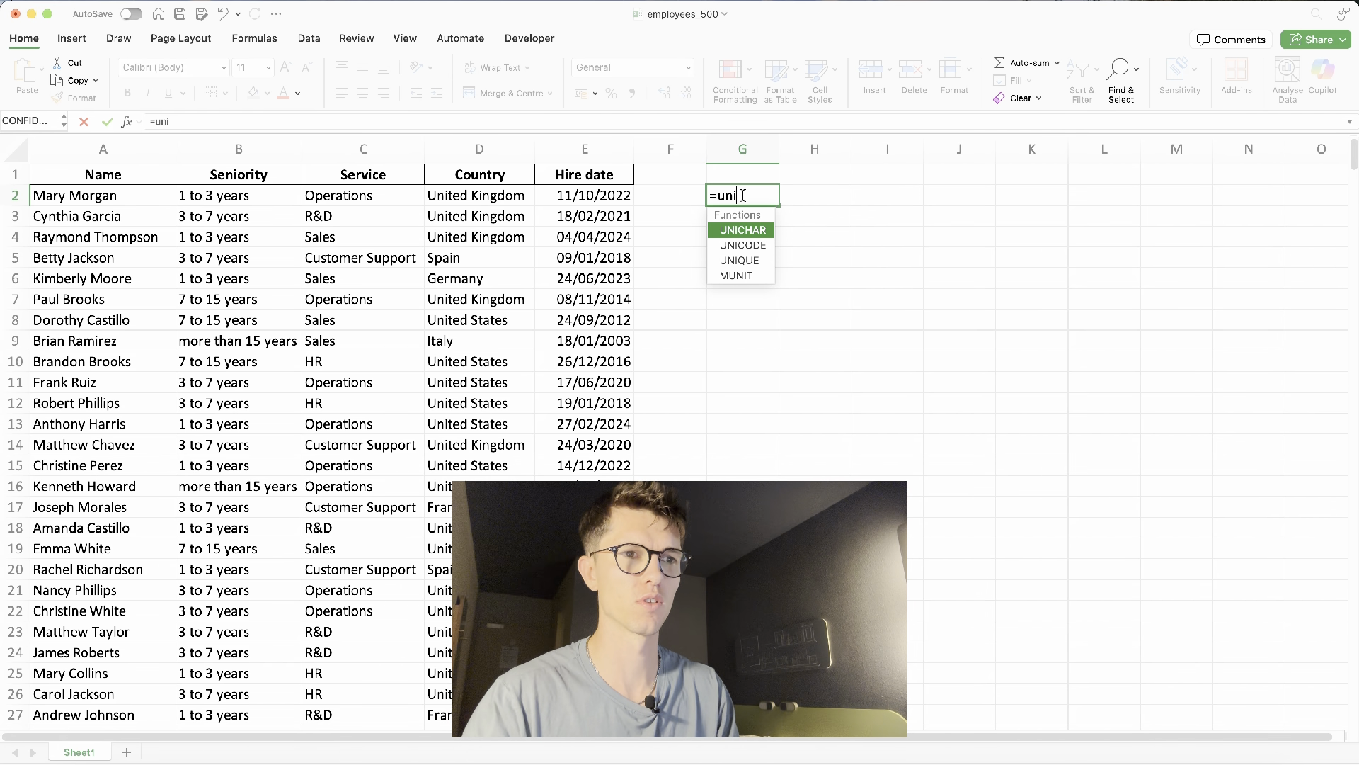
key(Down)
key(Down)
key(Tab)
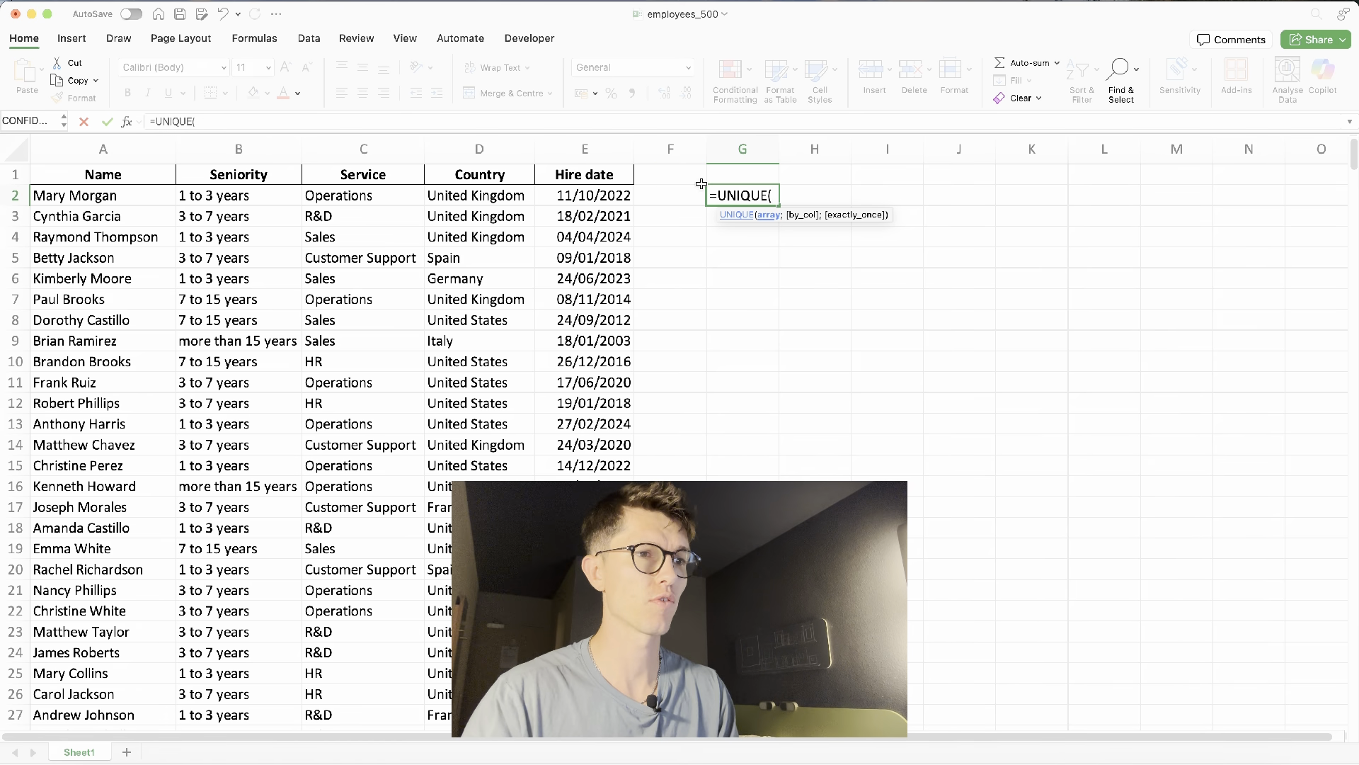
click(397, 145)
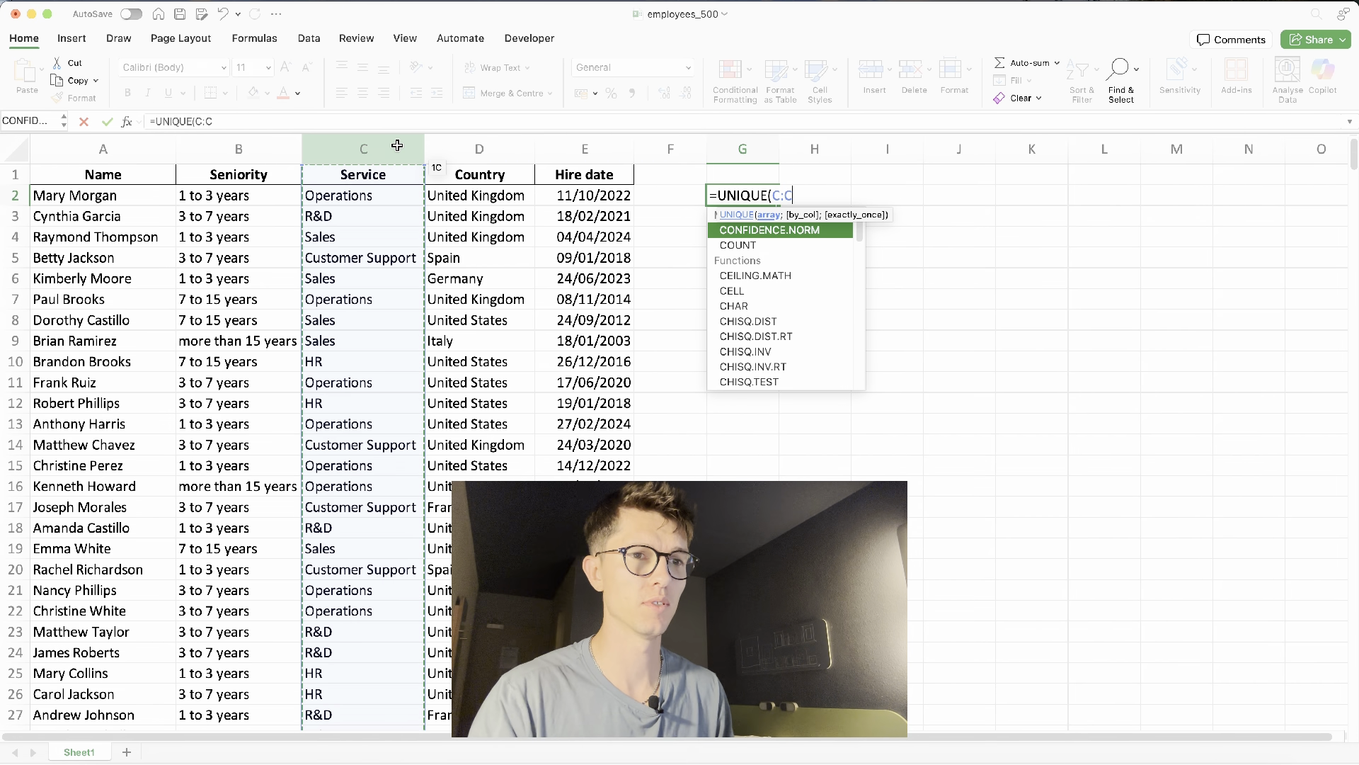
key(Return)
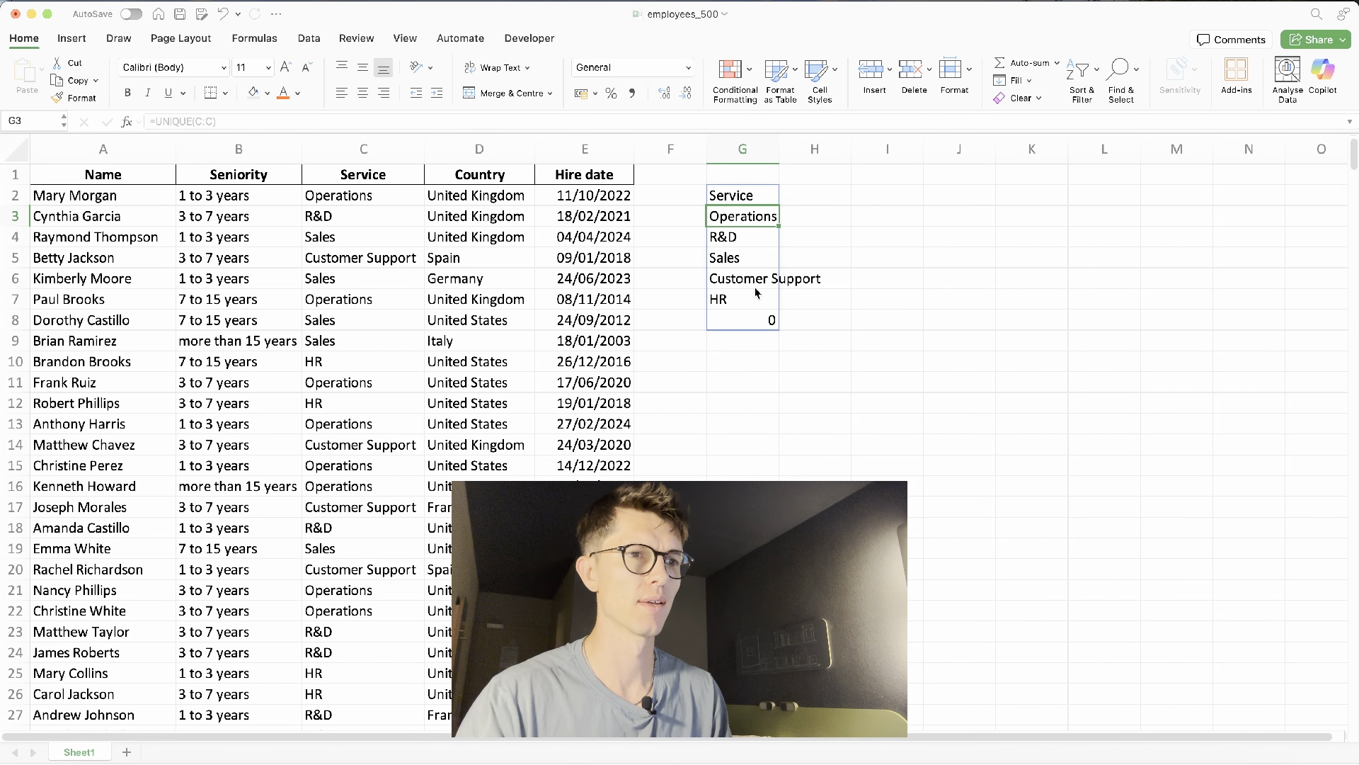
- Enter a UNIQUE formula in I2 listing the distinct values of the Country column D:D
double_click(524, 265)
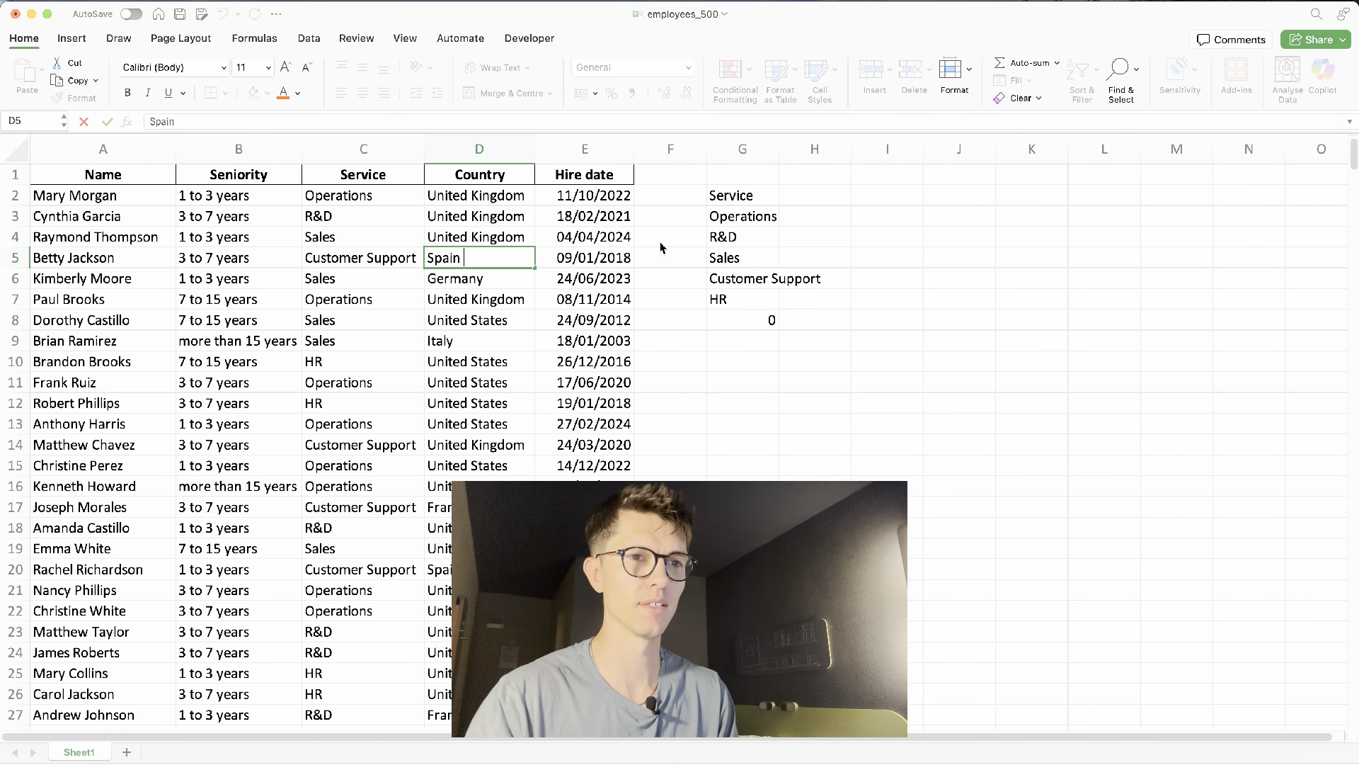
key(Return)
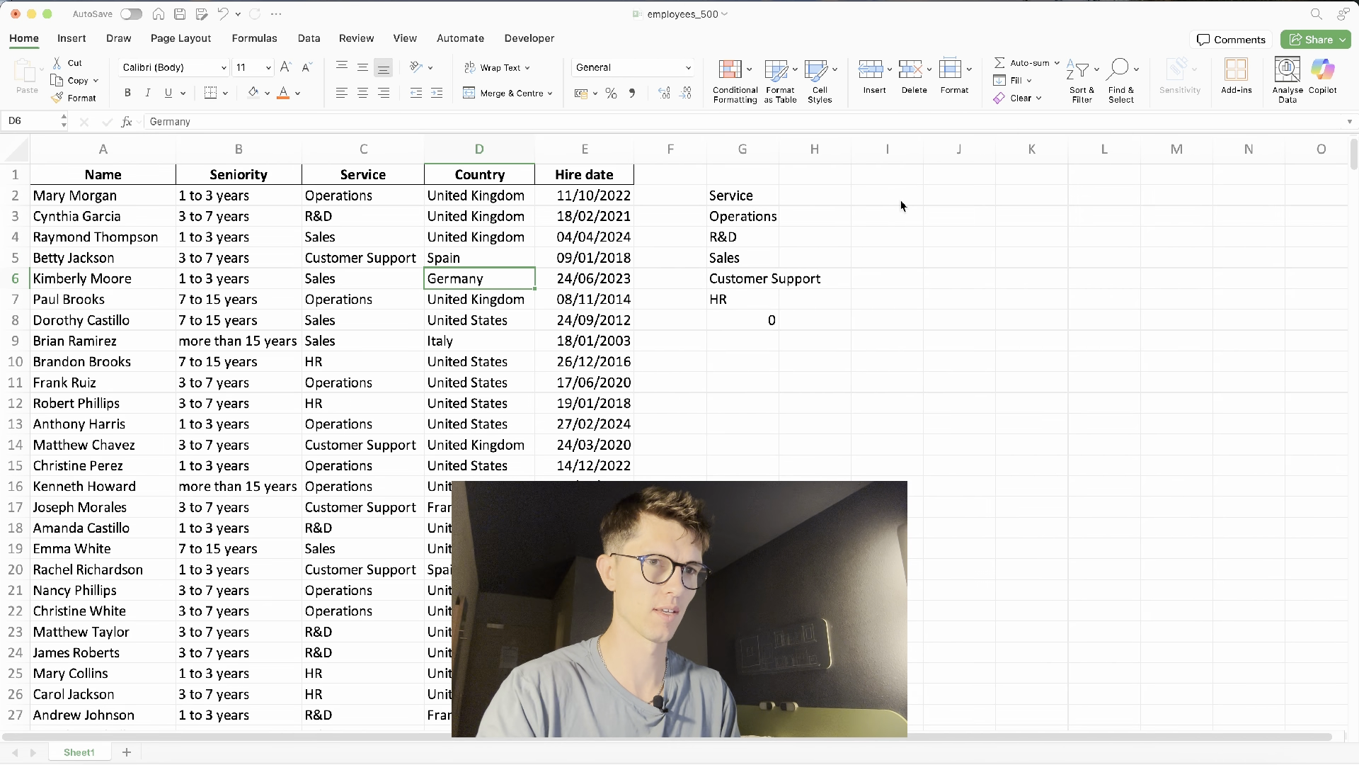
click(899, 201)
text(=uni)
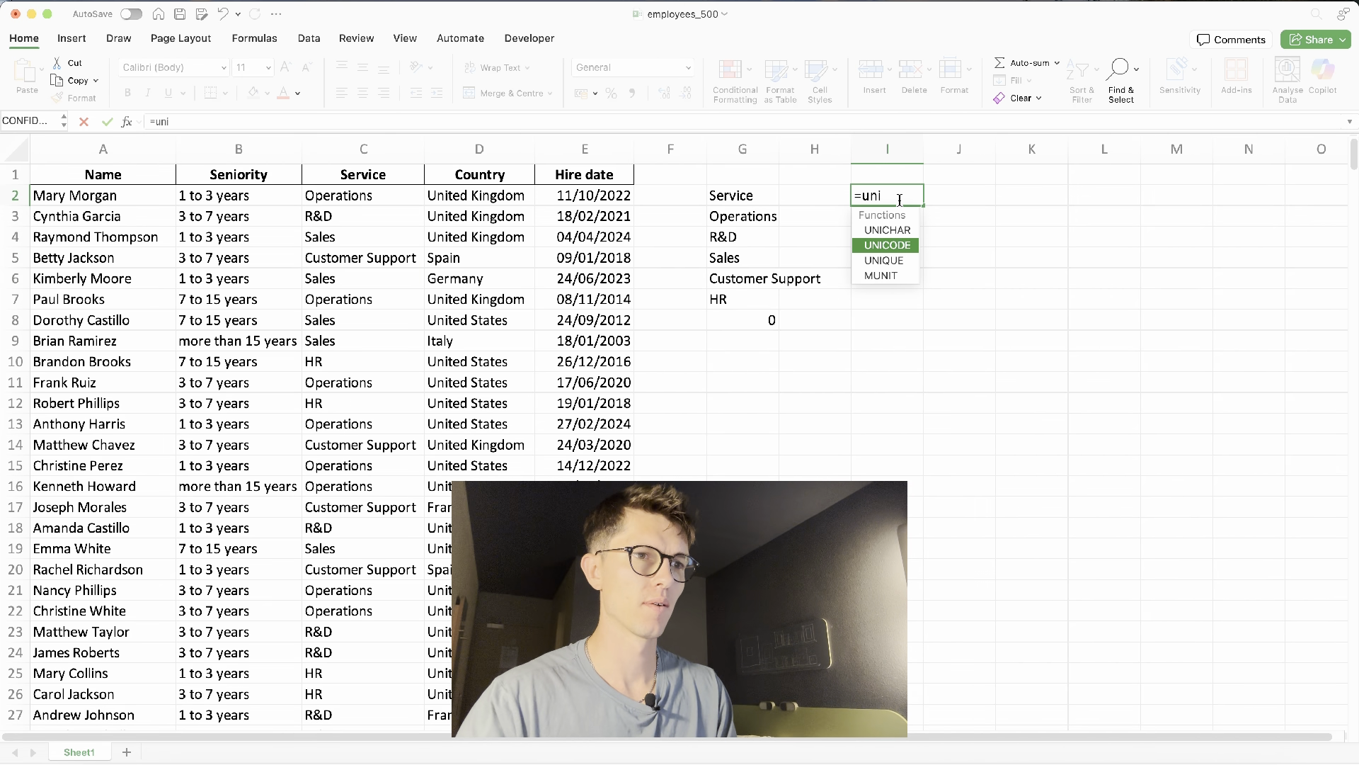
key(Down)
key(Tab)
click(526, 154)
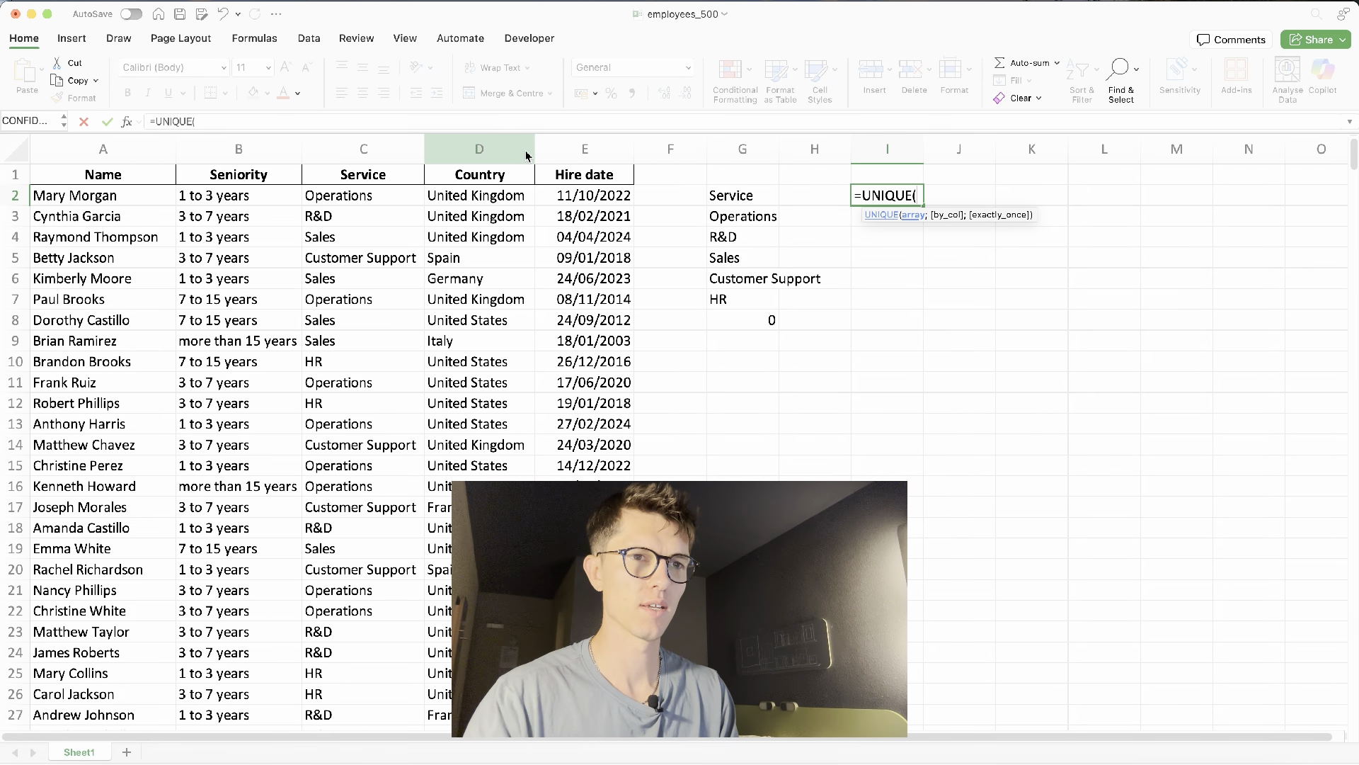
key(Return)
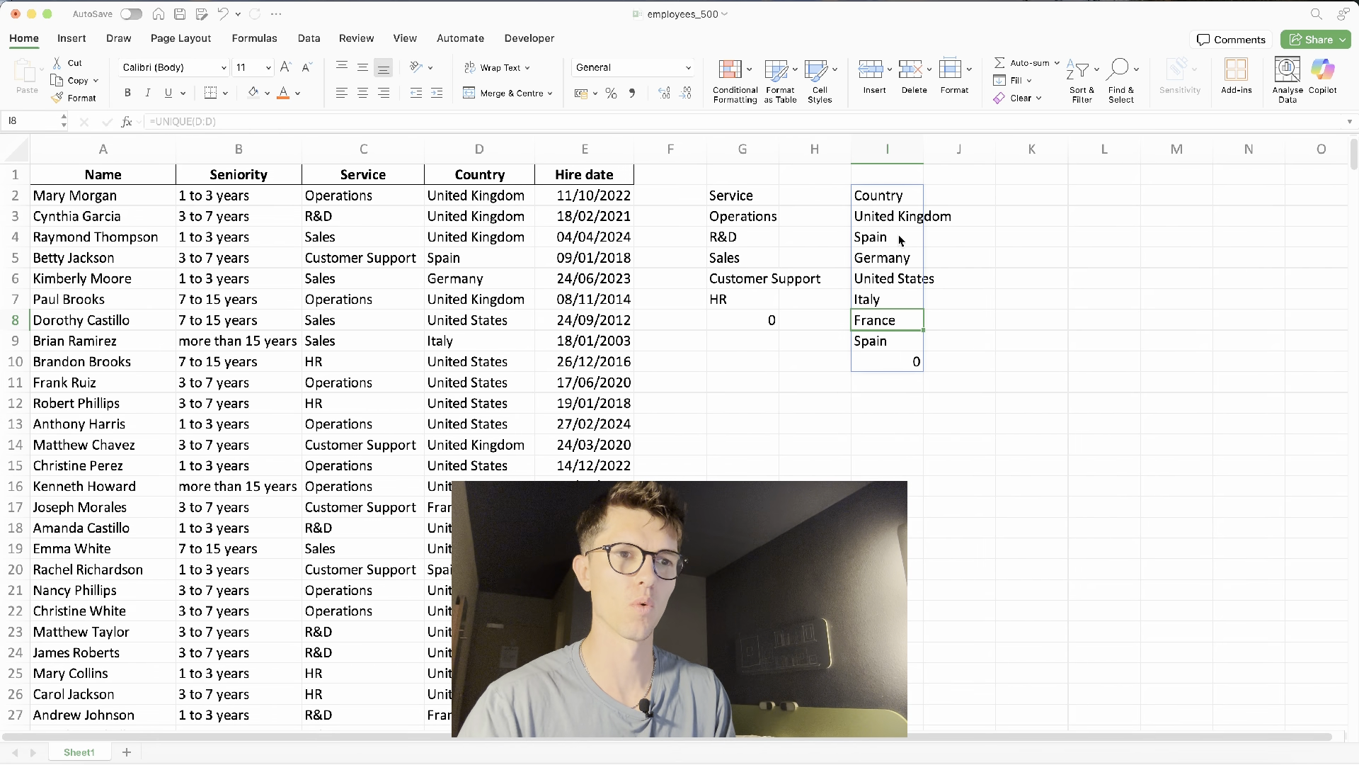
- Remove the trailing space from the Spain entry in D5 so it matches the other Spain values
click(899, 241)
click(895, 339)
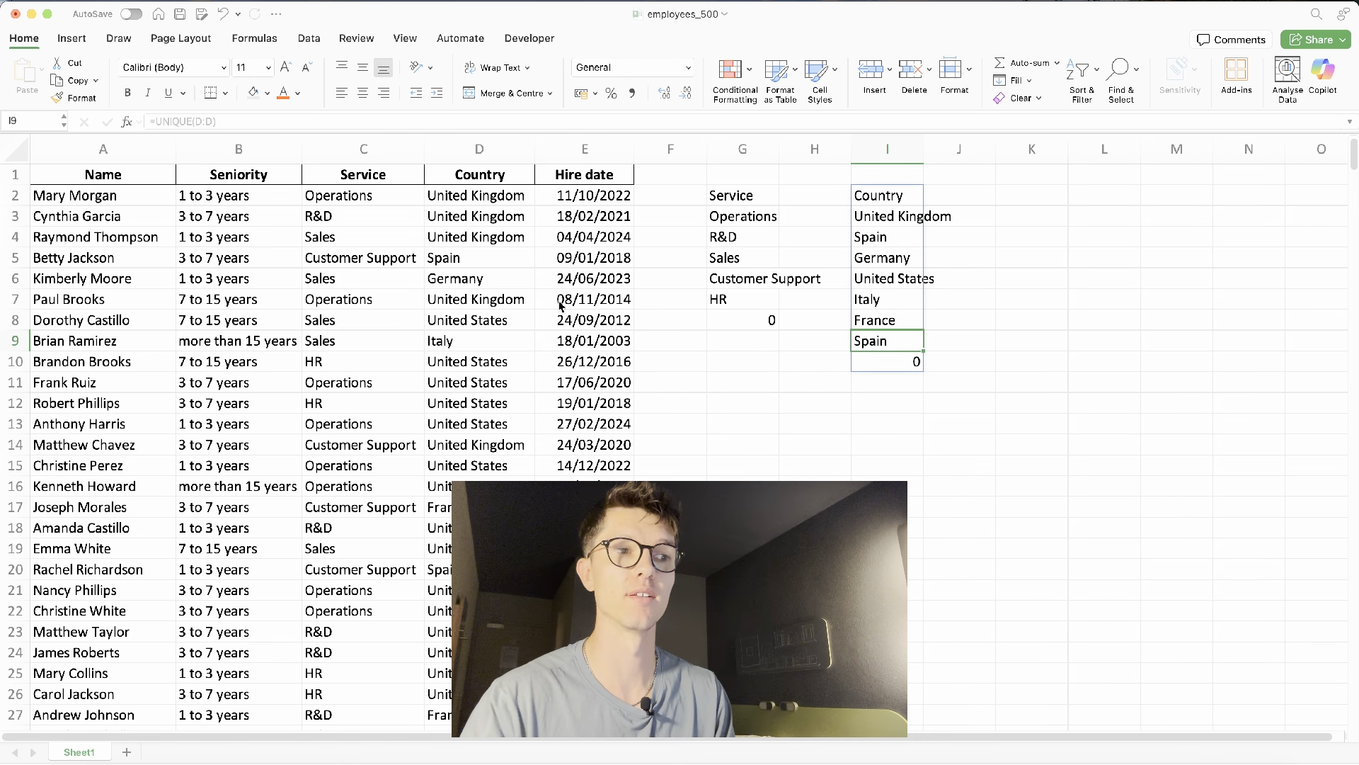
double_click(499, 258)
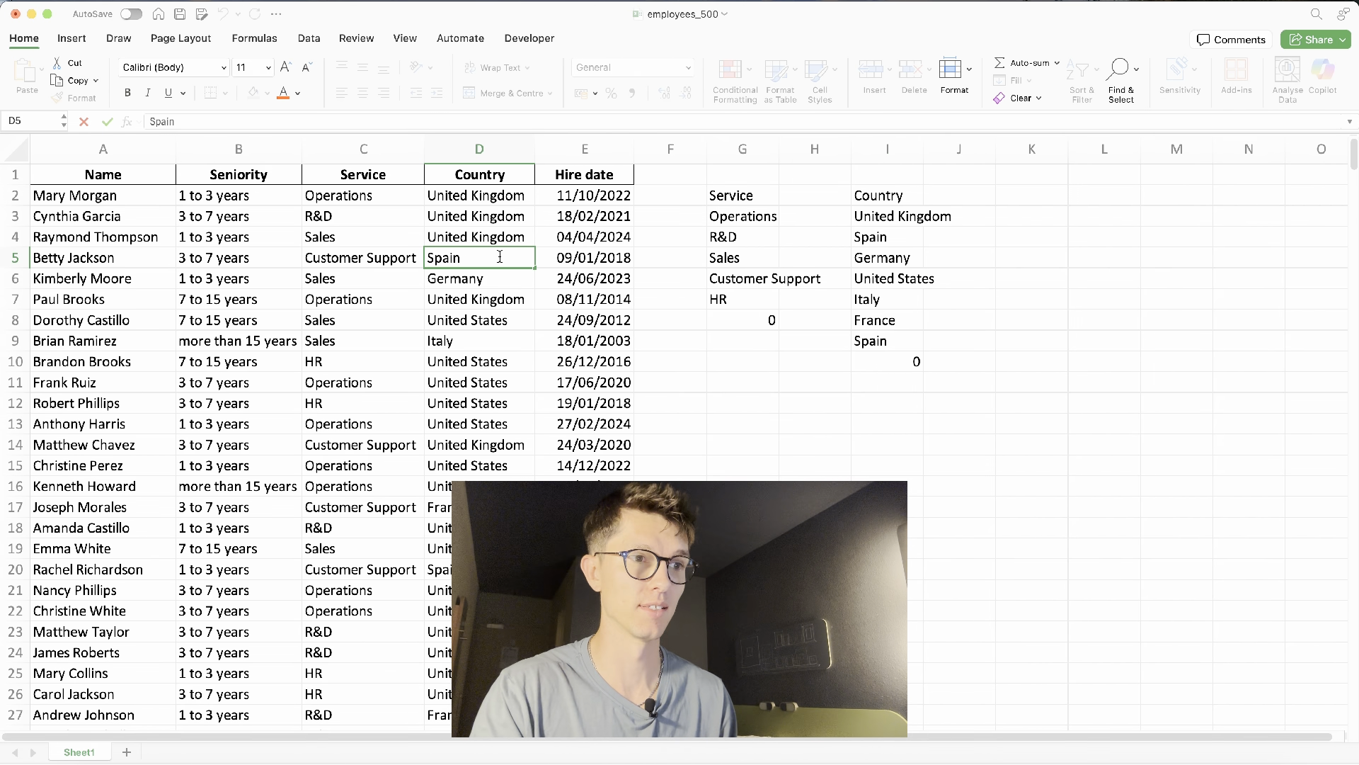
key(BackSpace)
key(Return)
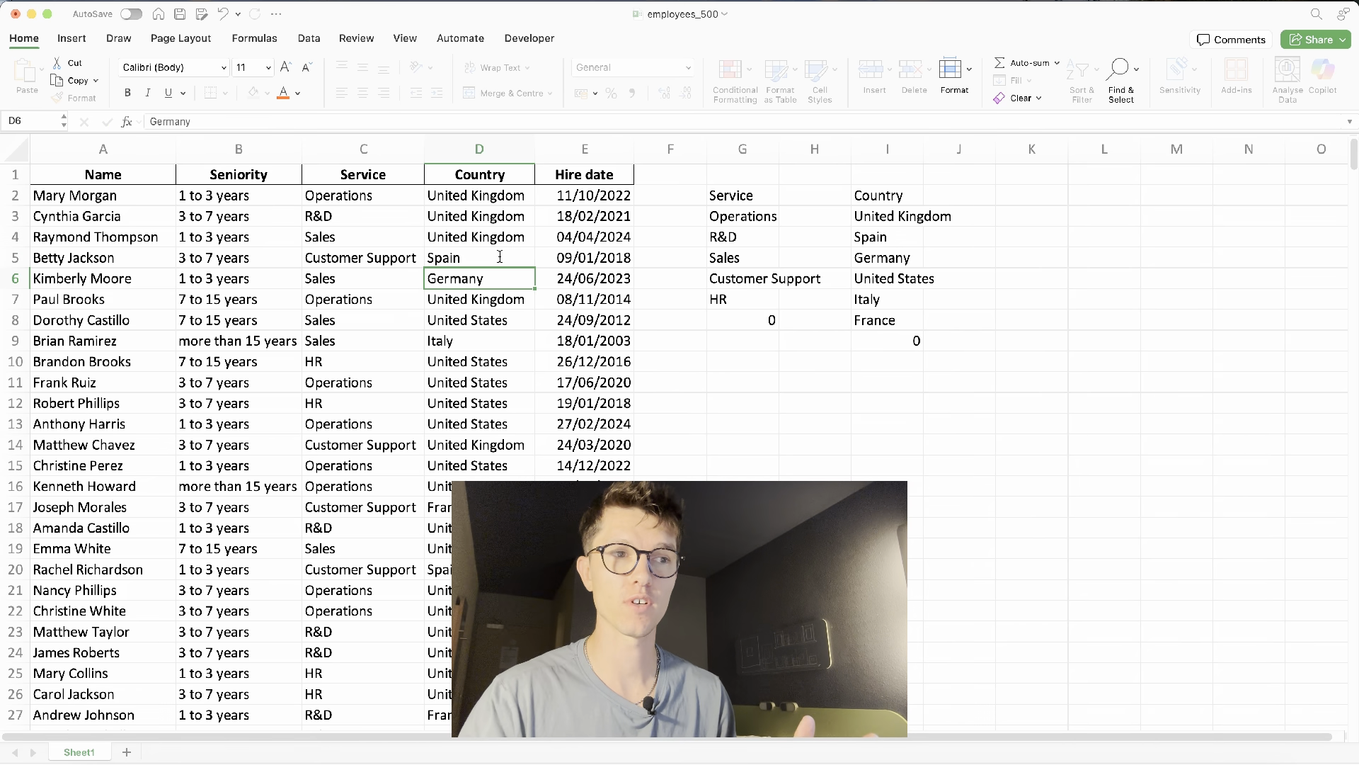
- Clear the UNIQUE formulas from G2 through I2
drag(732, 195, 907, 195)
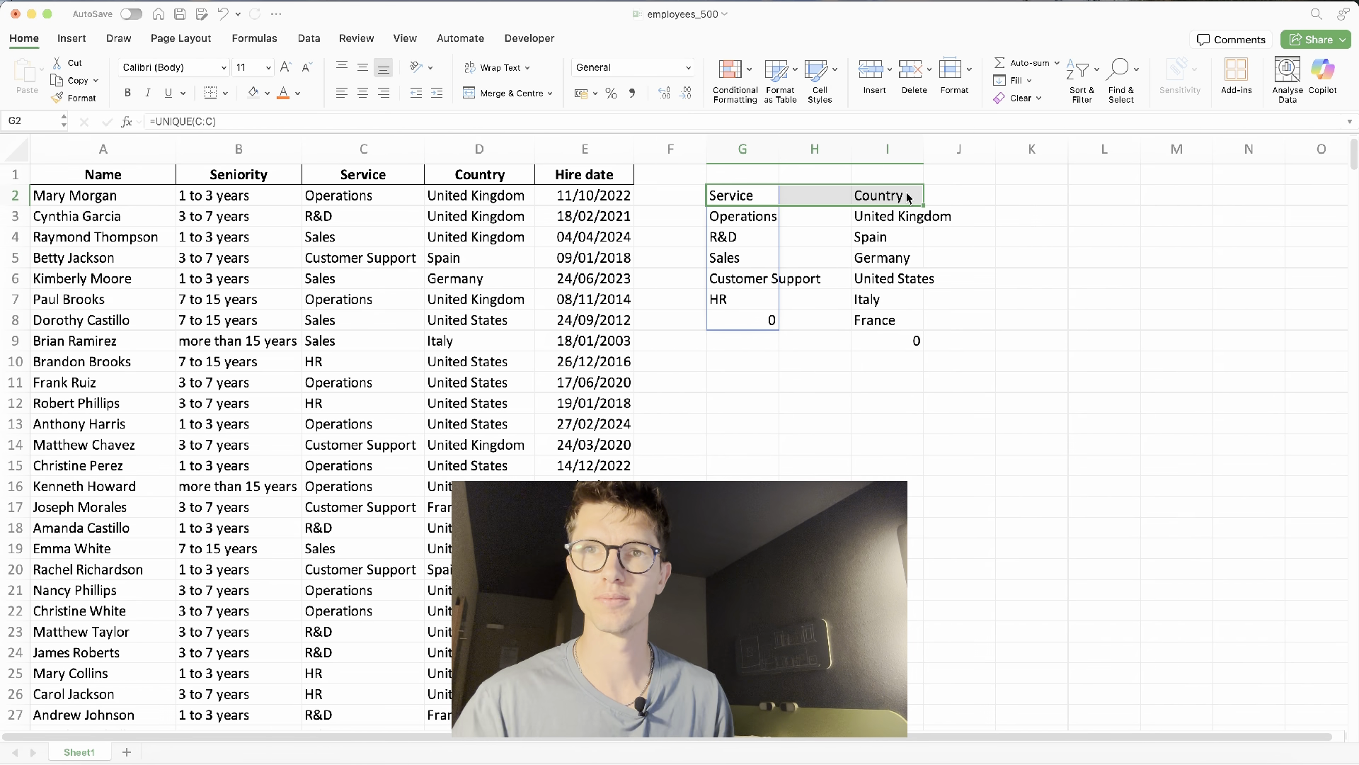
key(Delete)
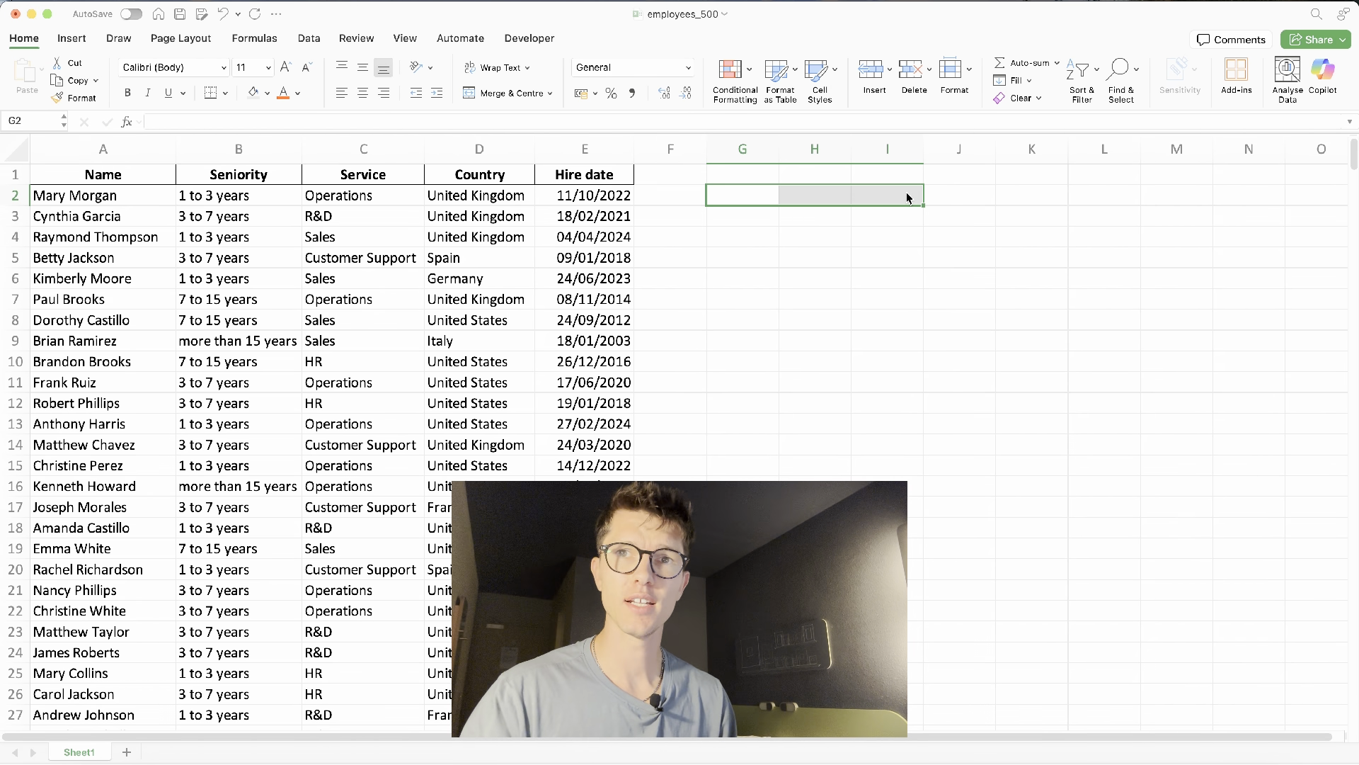
- Convert the employee data range A1:E501 into a table with headers
click(431, 224)
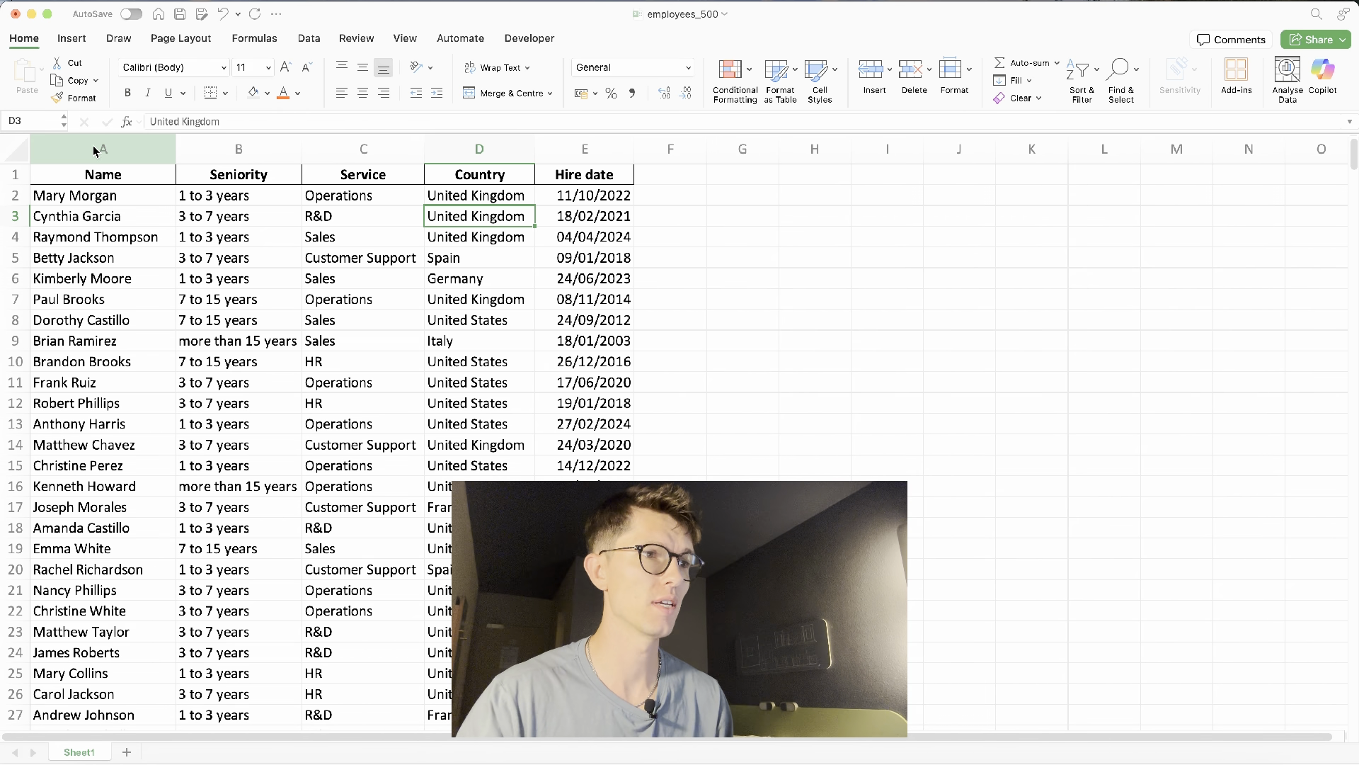
click(83, 39)
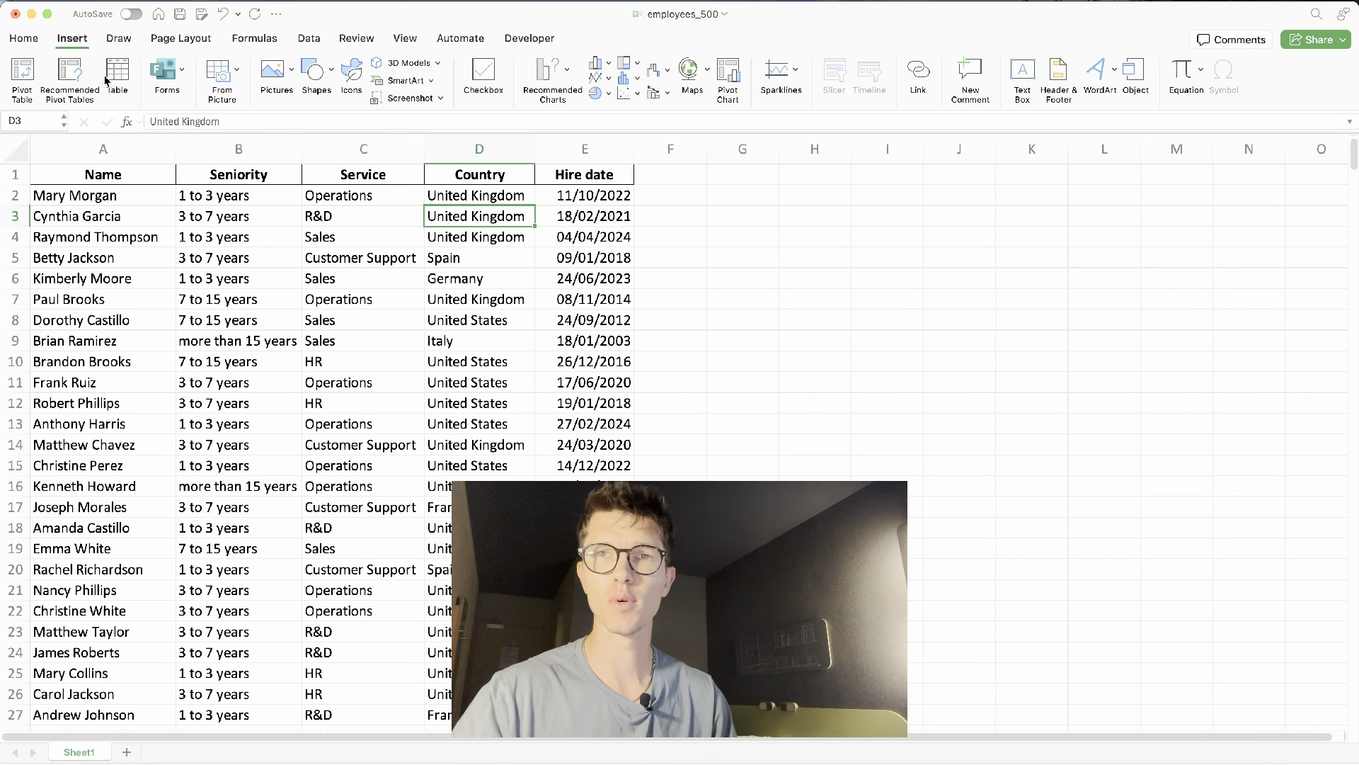
click(117, 74)
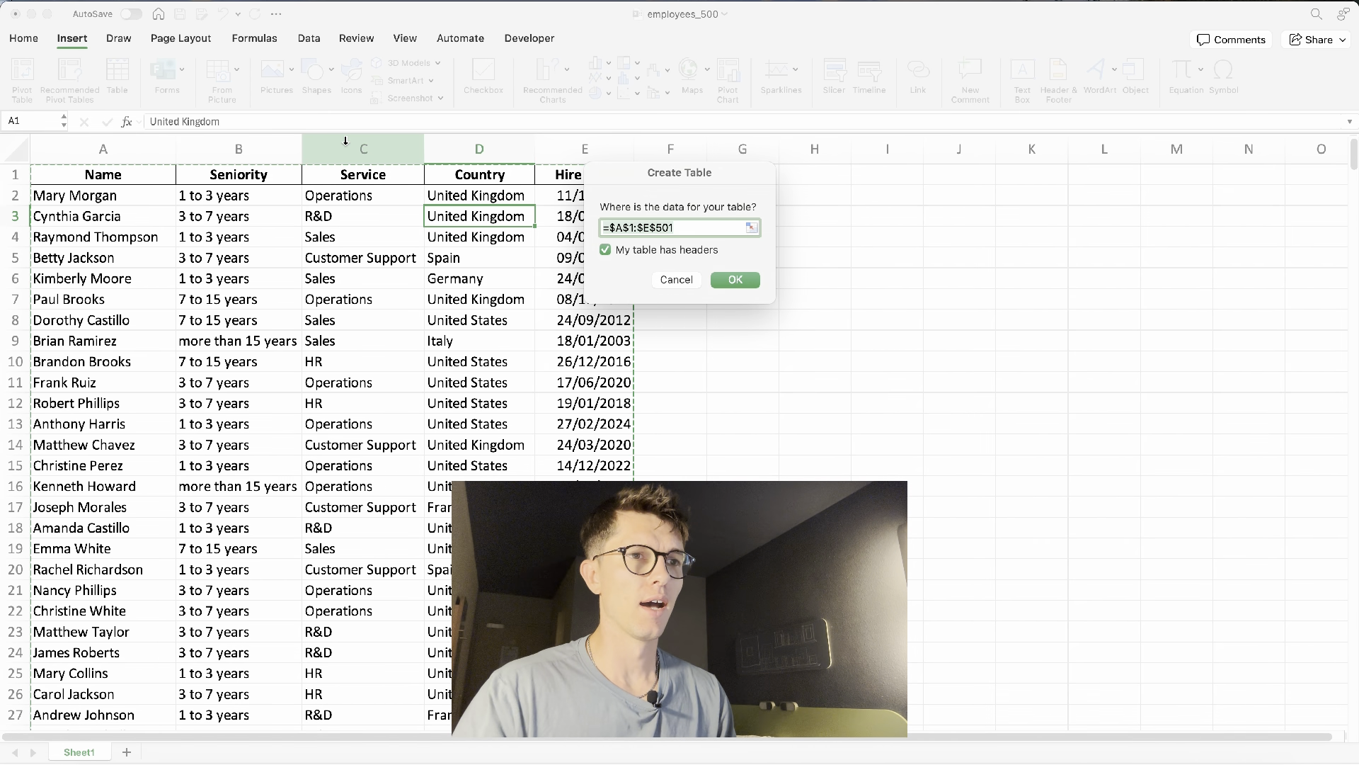
key(Return)
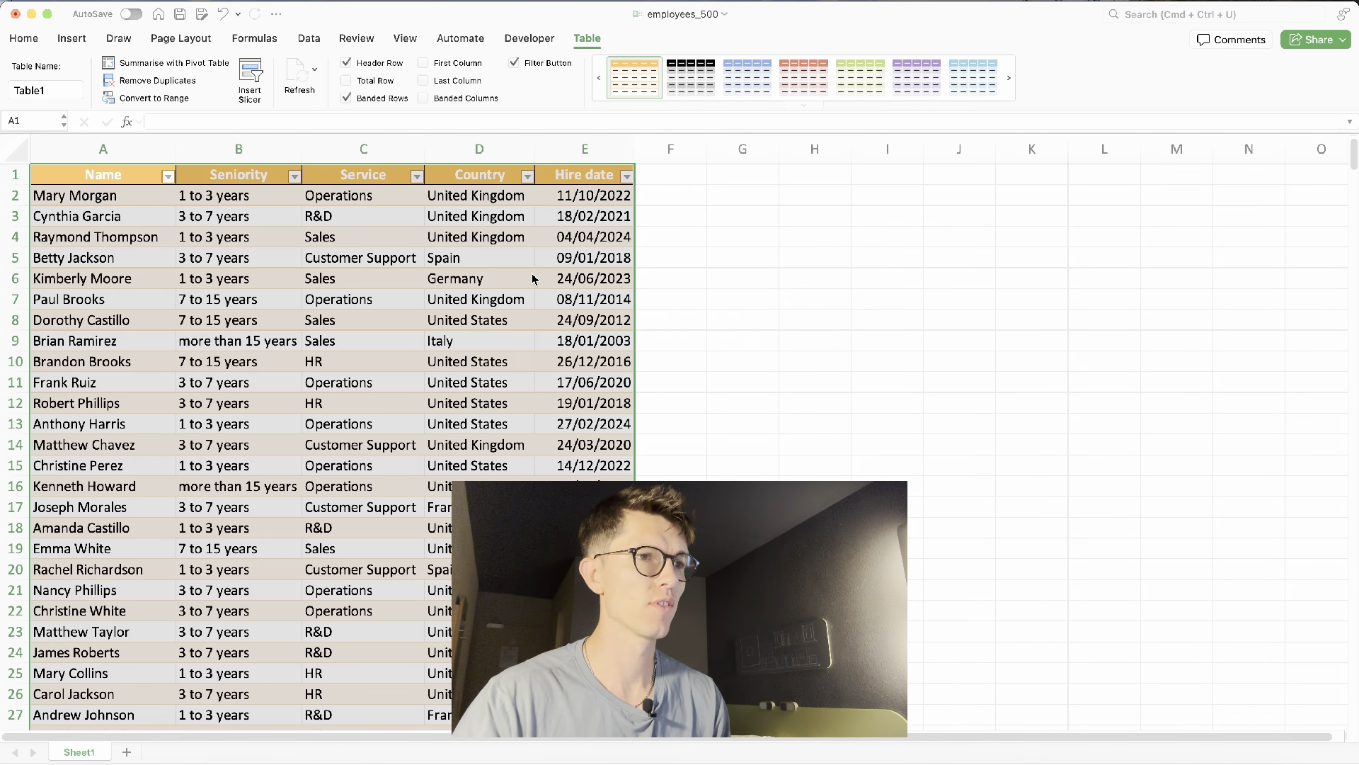
- Insert slicers for the Seniority, Service and Country fields of the table
click(534, 279)
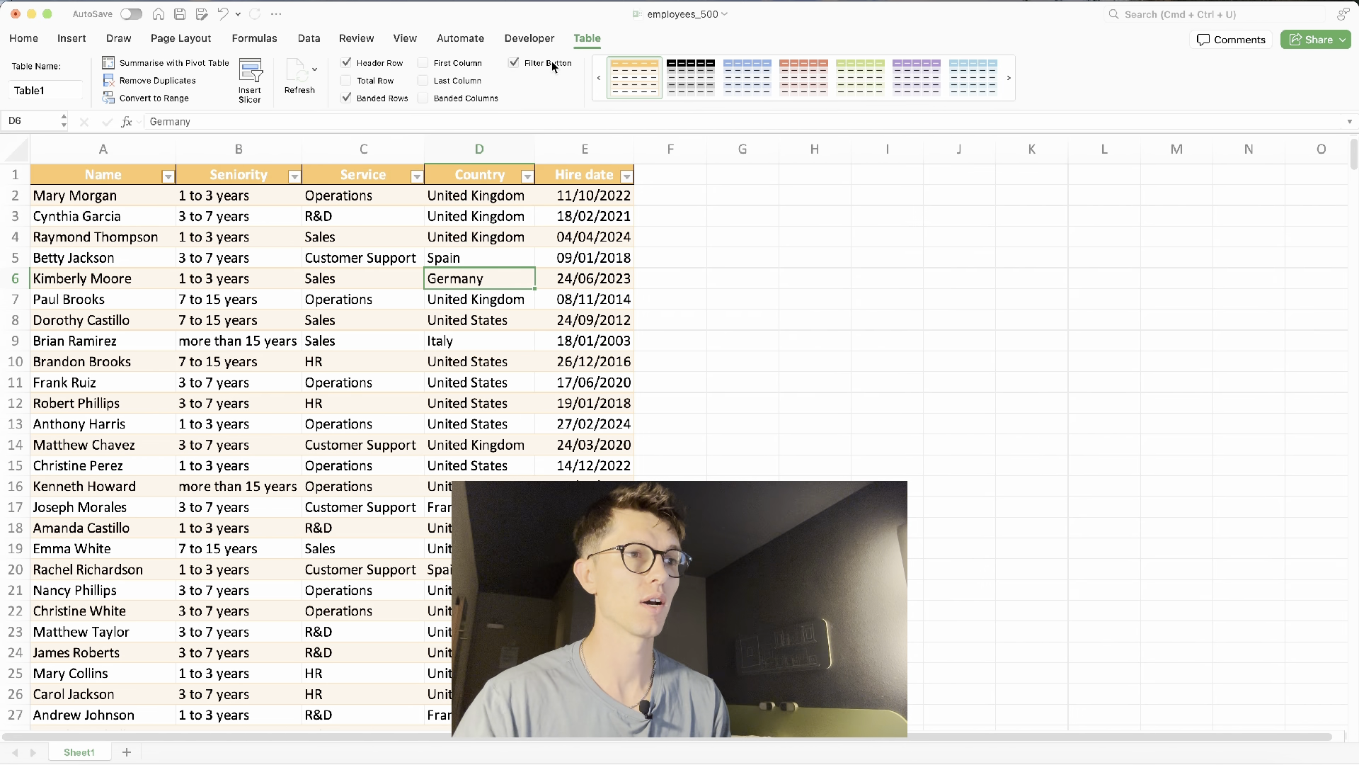
click(250, 81)
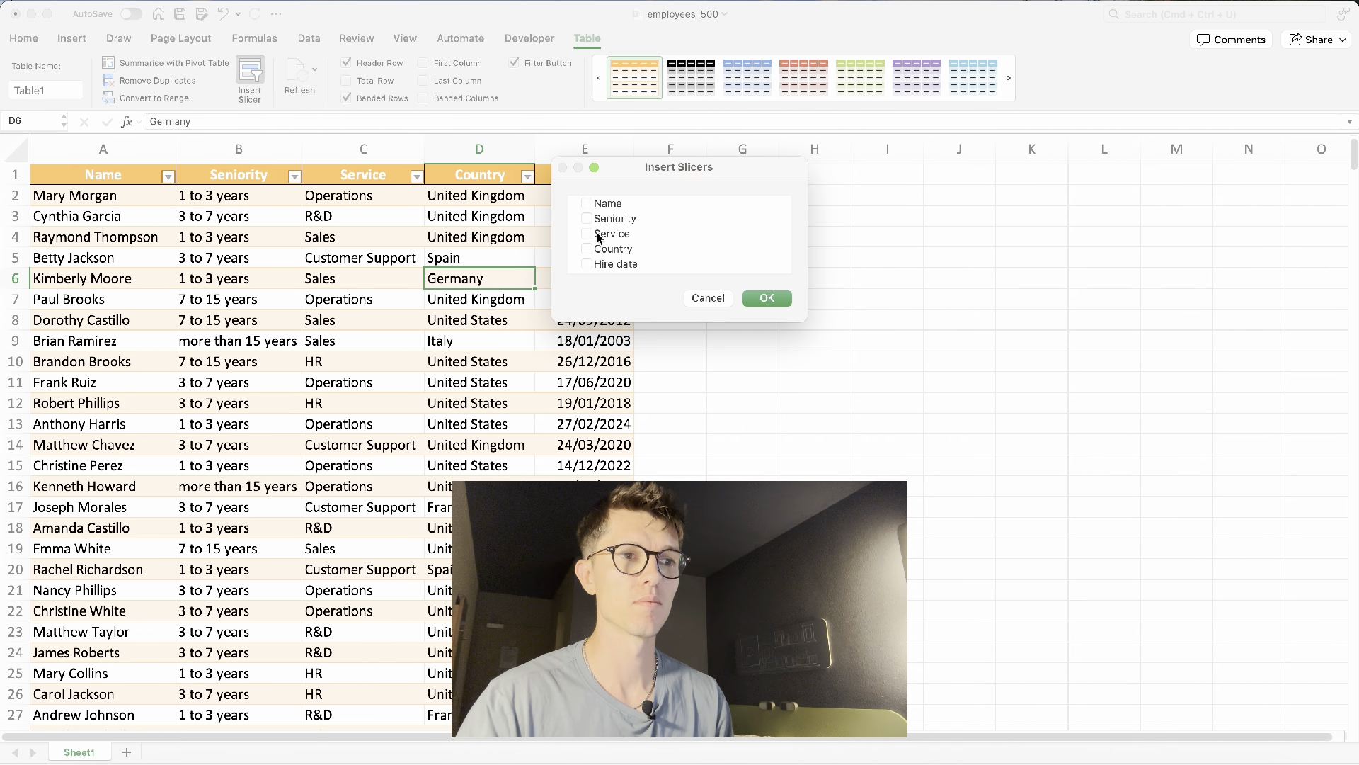
click(588, 218)
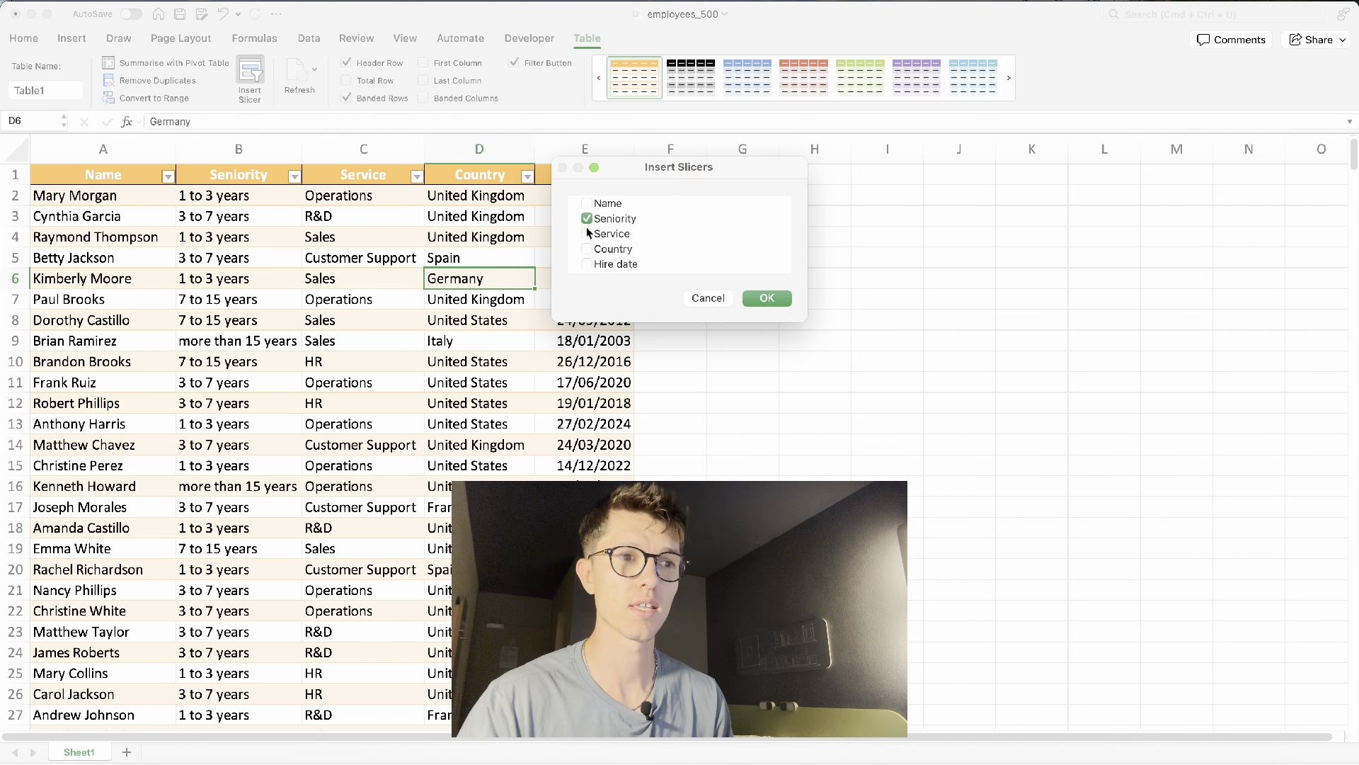
click(587, 233)
click(586, 248)
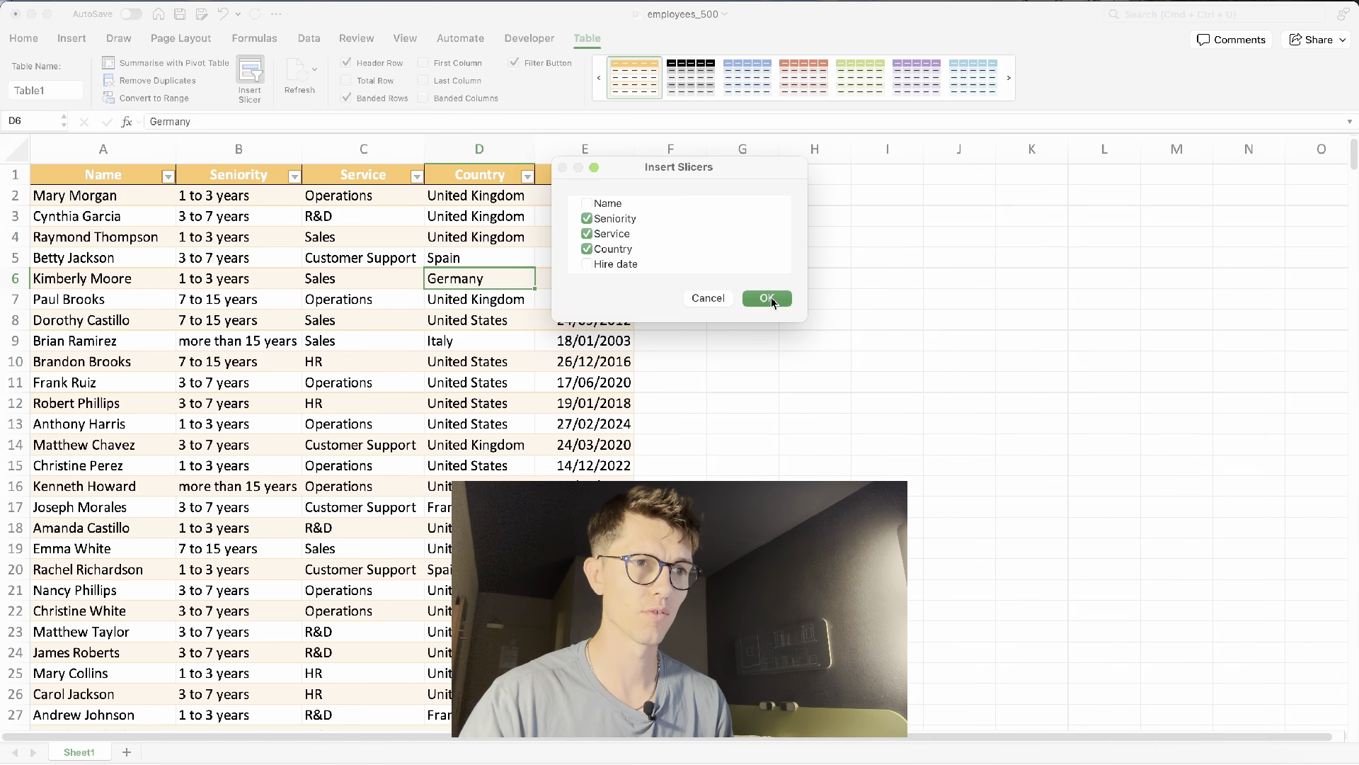
click(771, 296)
- Arrange the Seniority, Service and Country slicers beside the table, Seniority and Service side by side, Country below
drag(636, 298, 775, 197)
drag(634, 343, 865, 376)
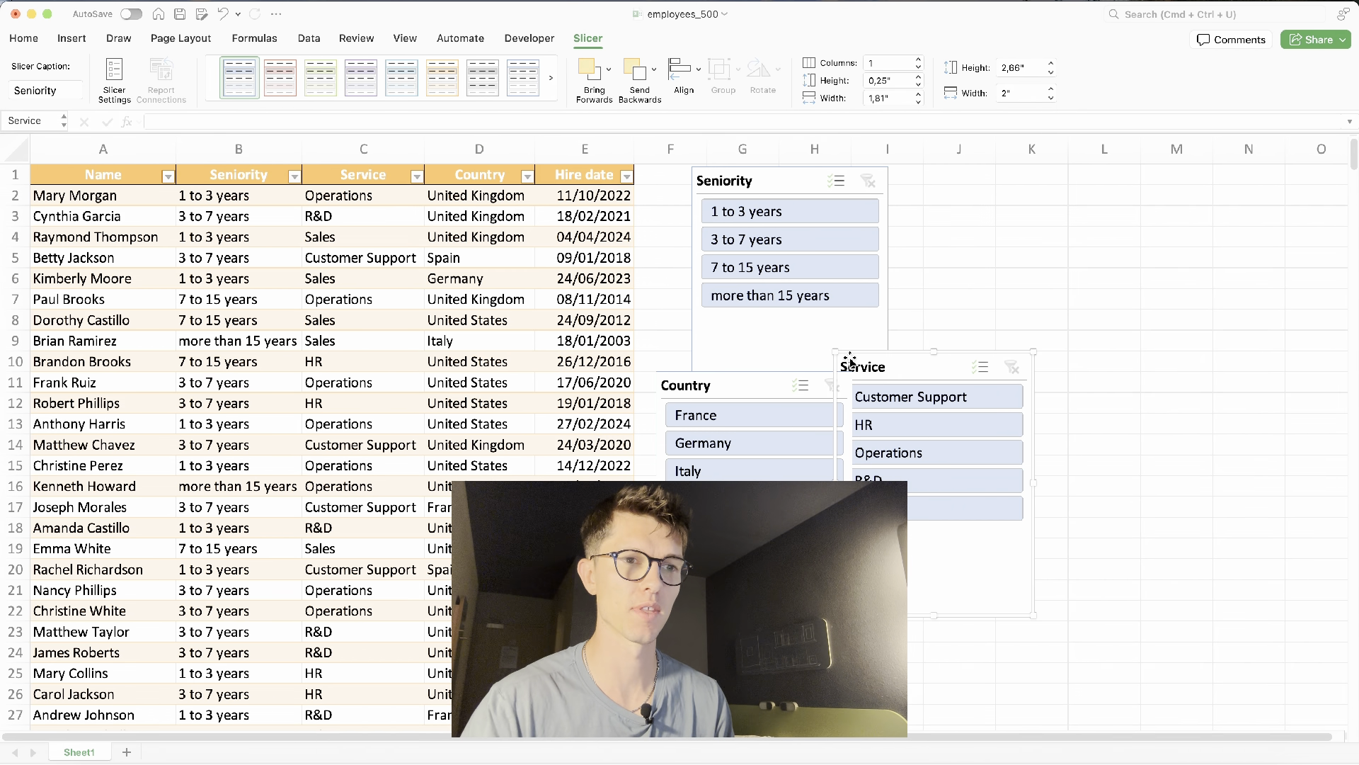
drag(791, 428, 976, 167)
drag(1008, 429, 1008, 355)
drag(818, 386, 923, 381)
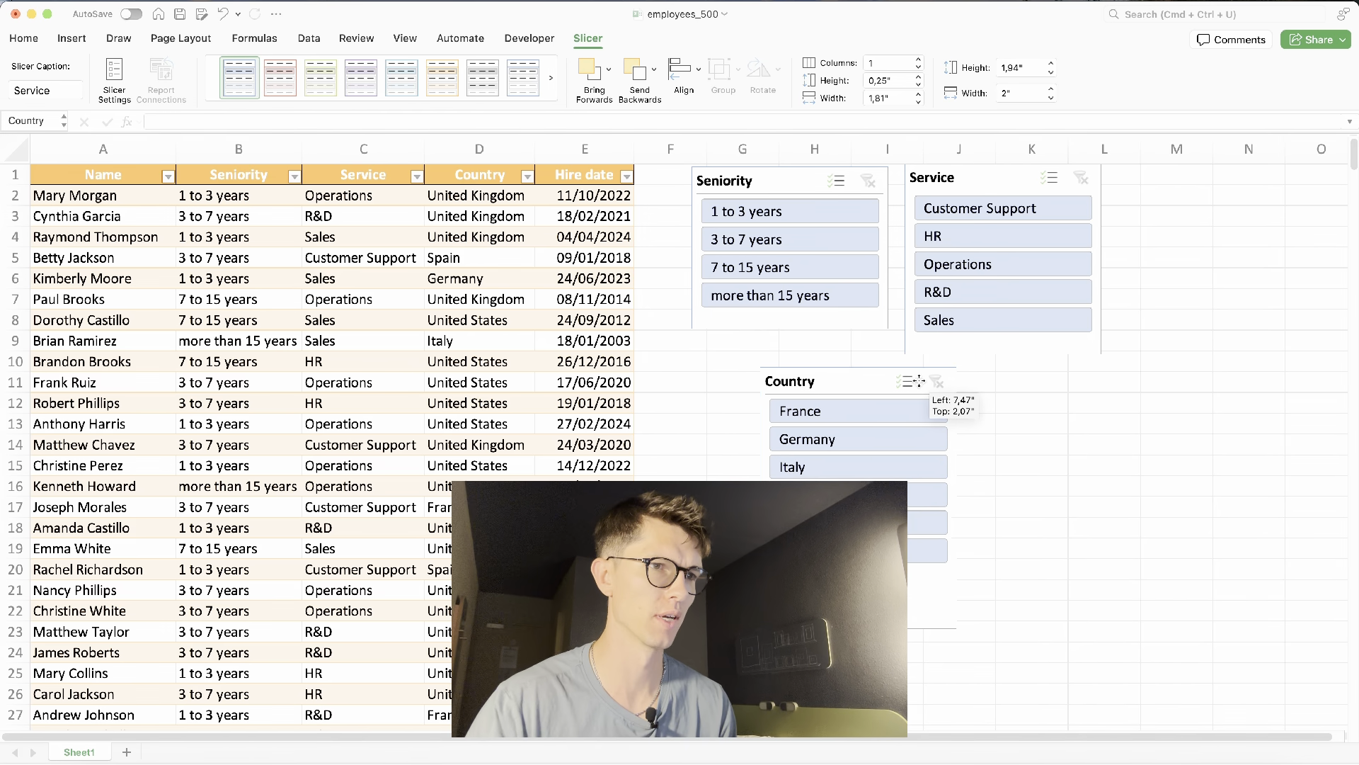
- Apply an orange slicer style to the Country slicer and shorten its height slightly
click(381, 104)
click(360, 275)
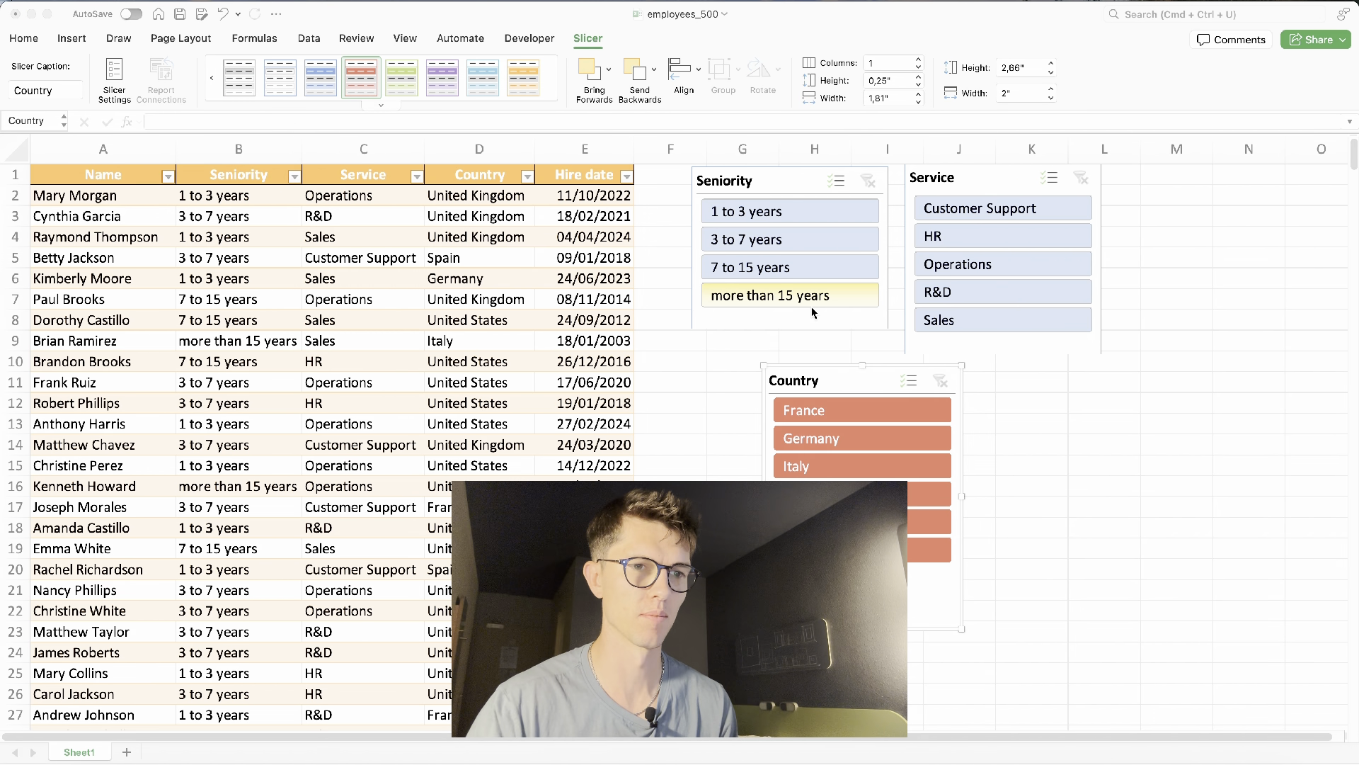
drag(863, 628, 862, 580)
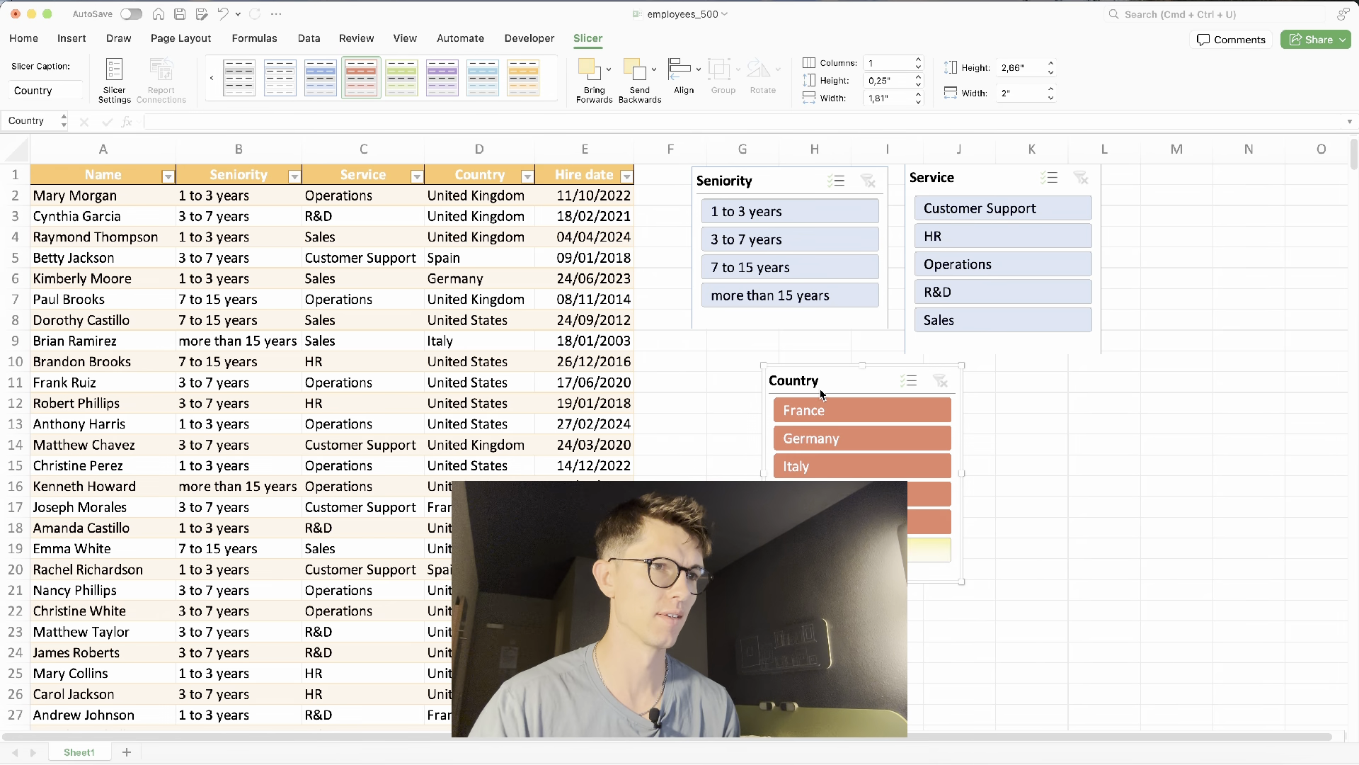
- Apply a purple slicer style to the Seniority slicer and a blue style to the Service slicer
click(804, 319)
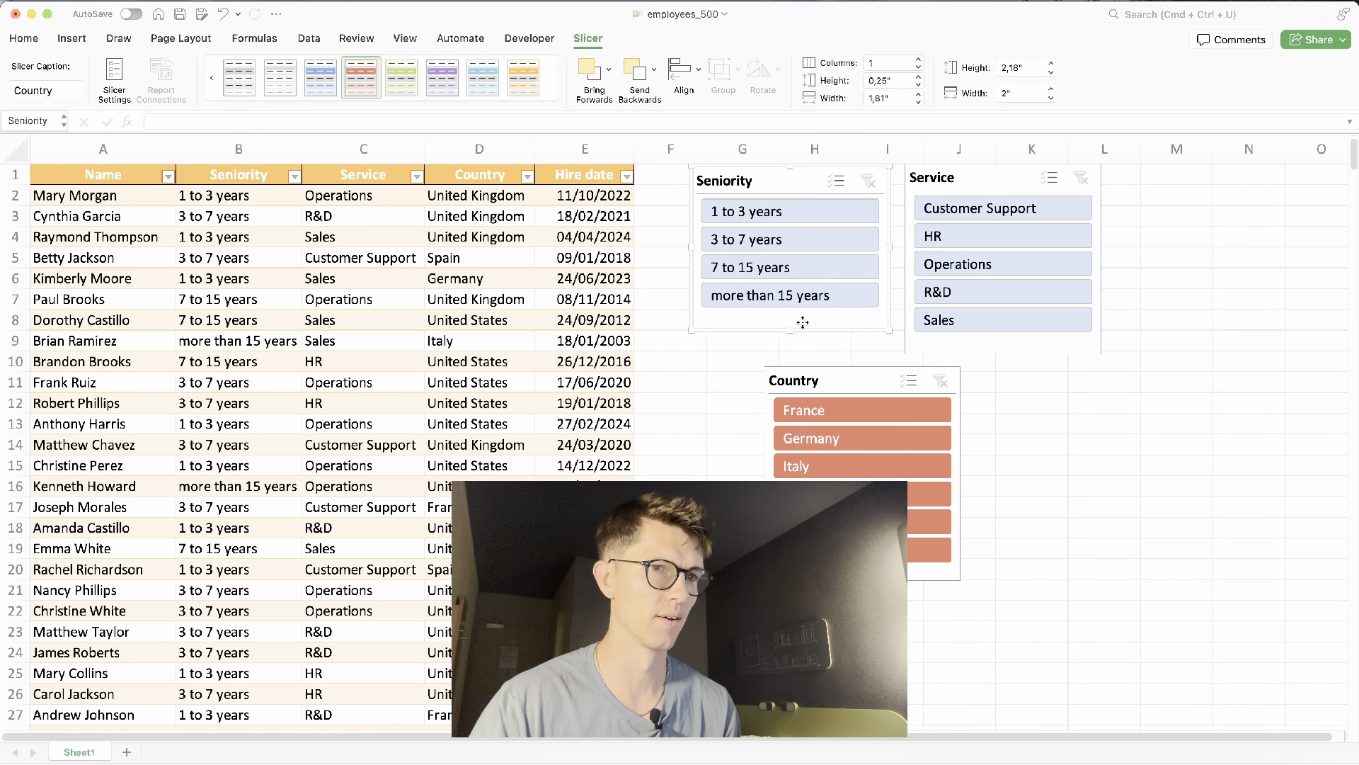
click(385, 104)
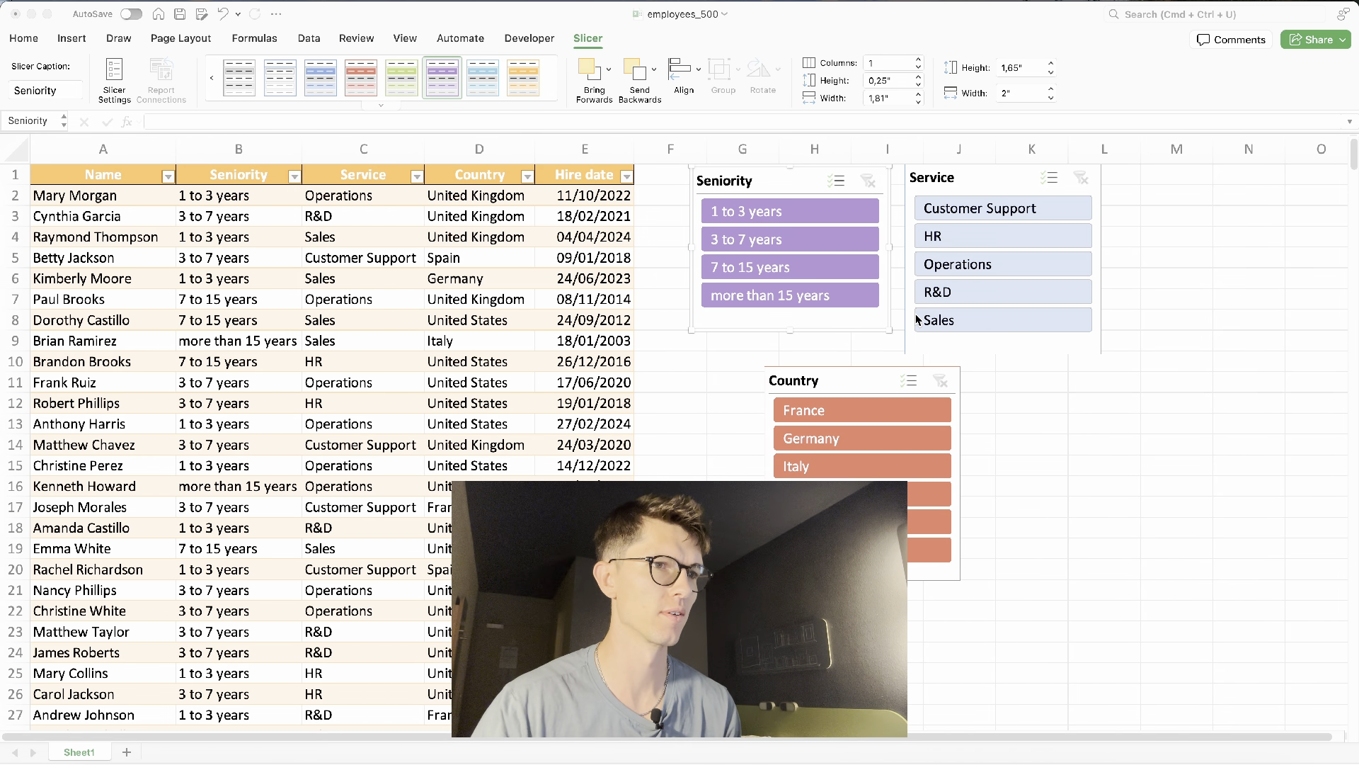
click(943, 340)
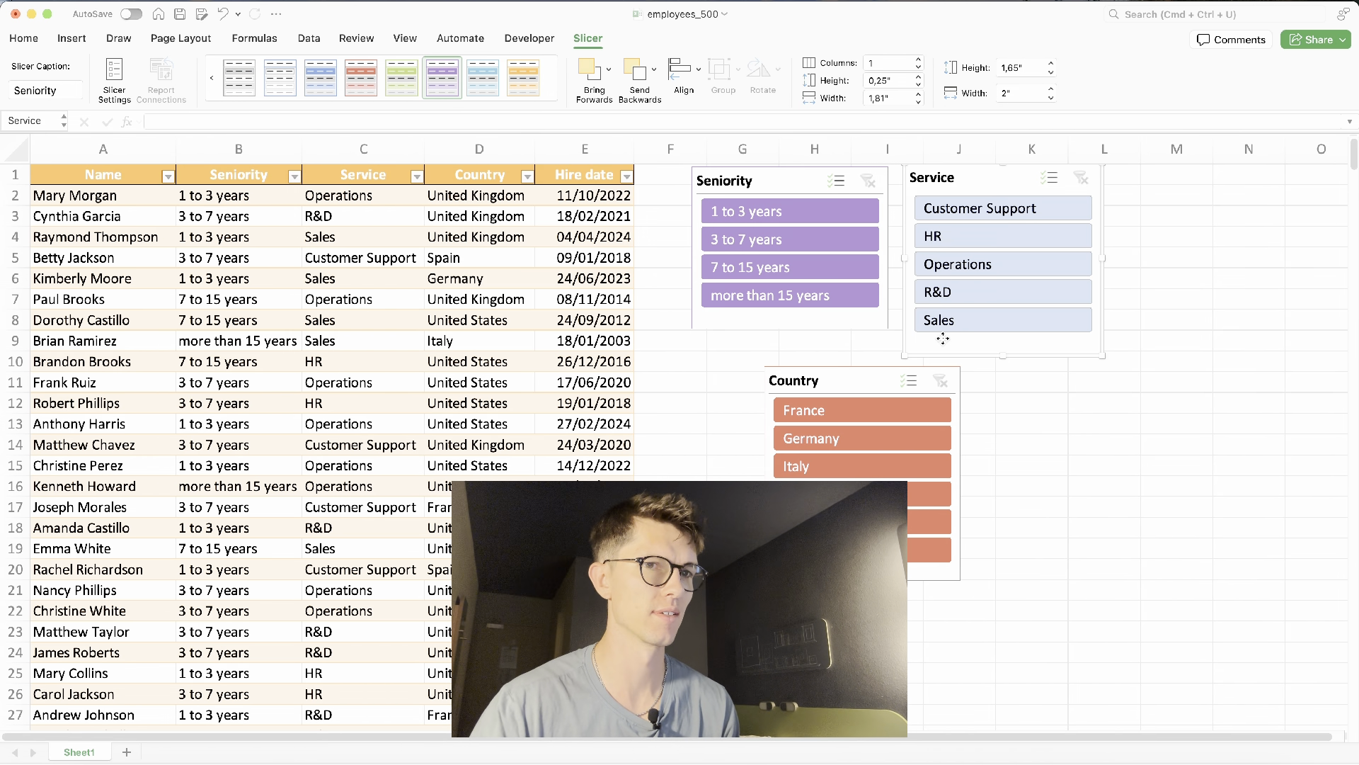
click(381, 105)
click(320, 284)
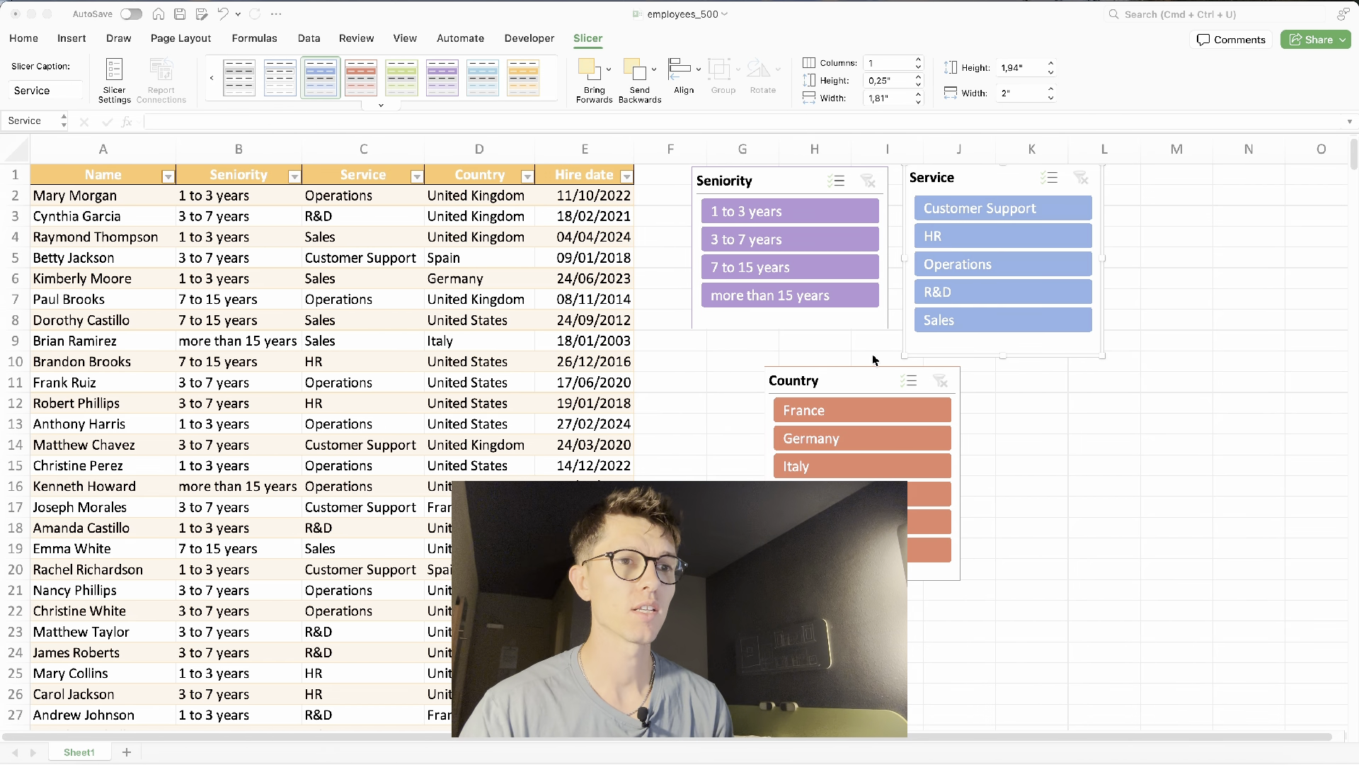
- Filter the table to employees with 7 to 15 years seniority using the Seniority slicer
click(829, 267)
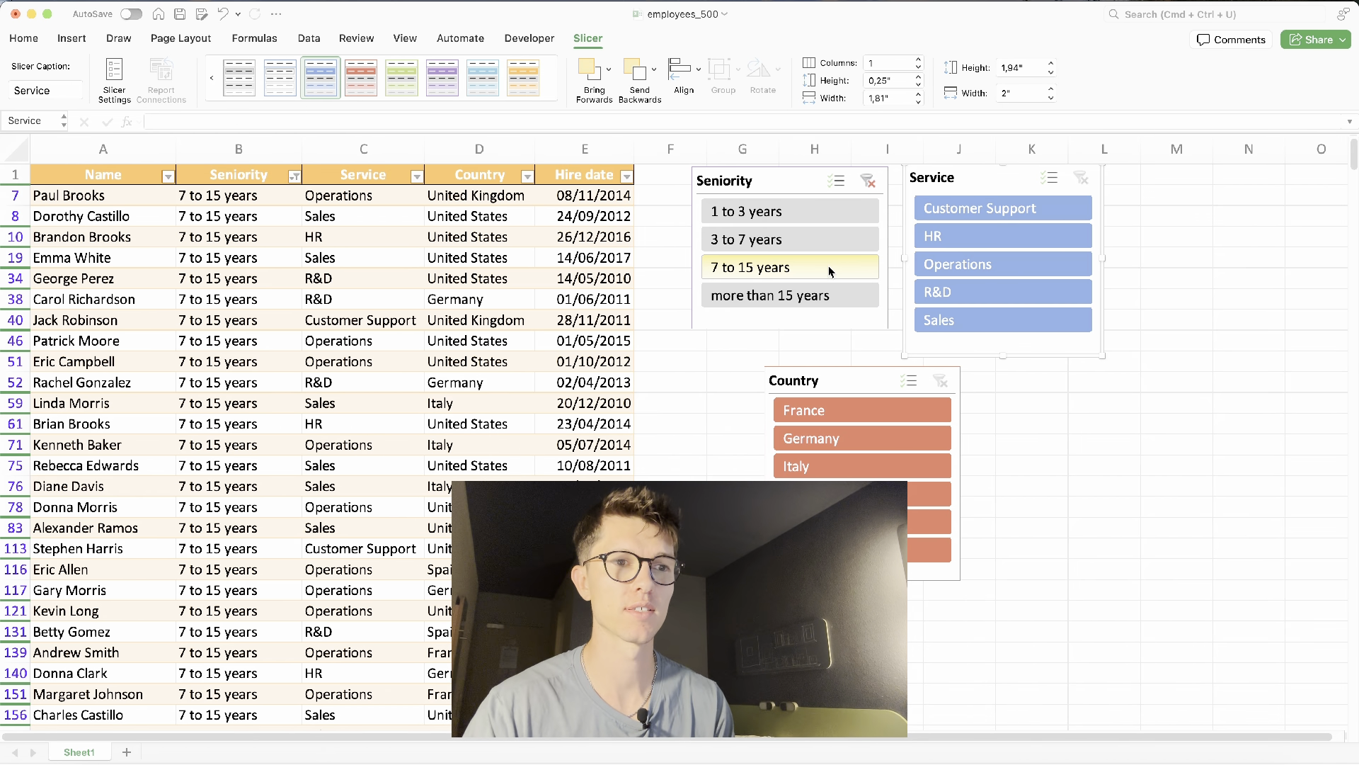
- Filter the table to the Operations service in Germany with the slicers and clear the Seniority slicer filter
click(1014, 260)
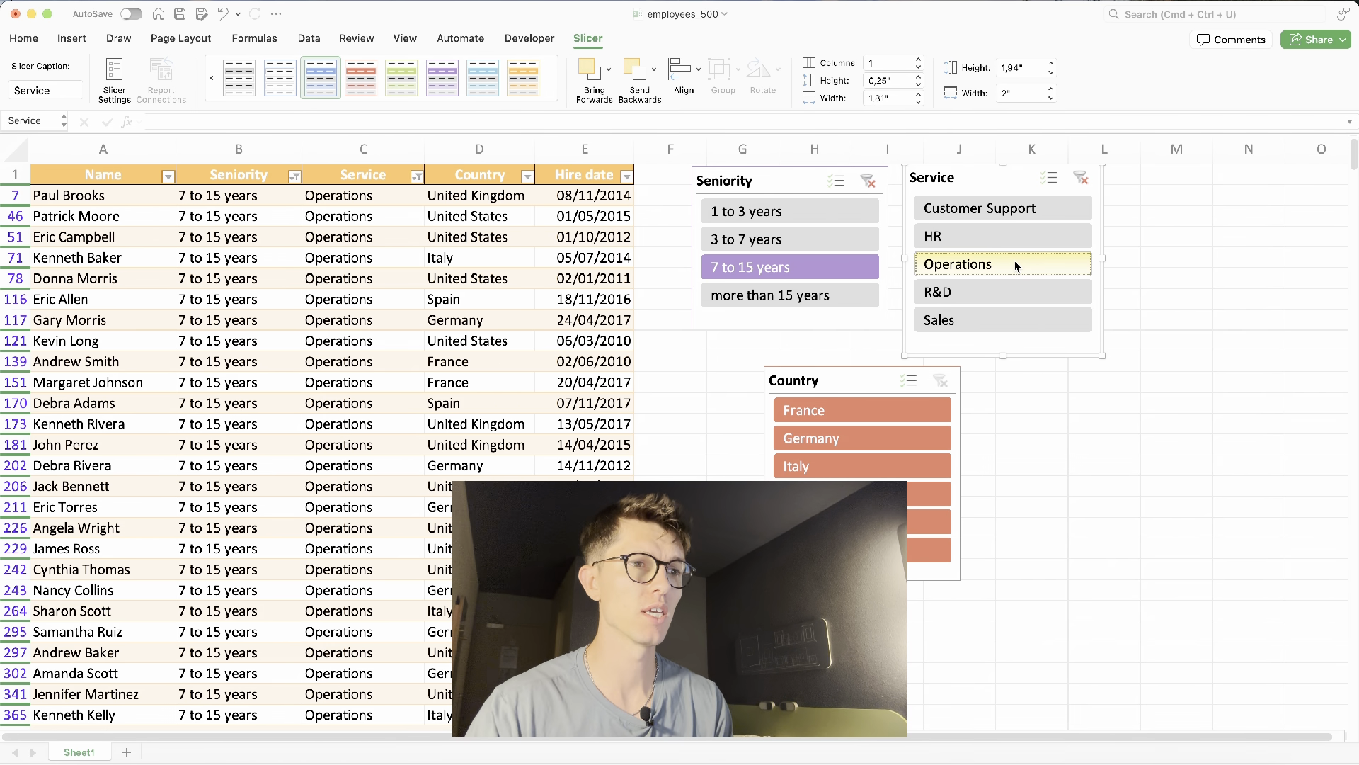
click(805, 442)
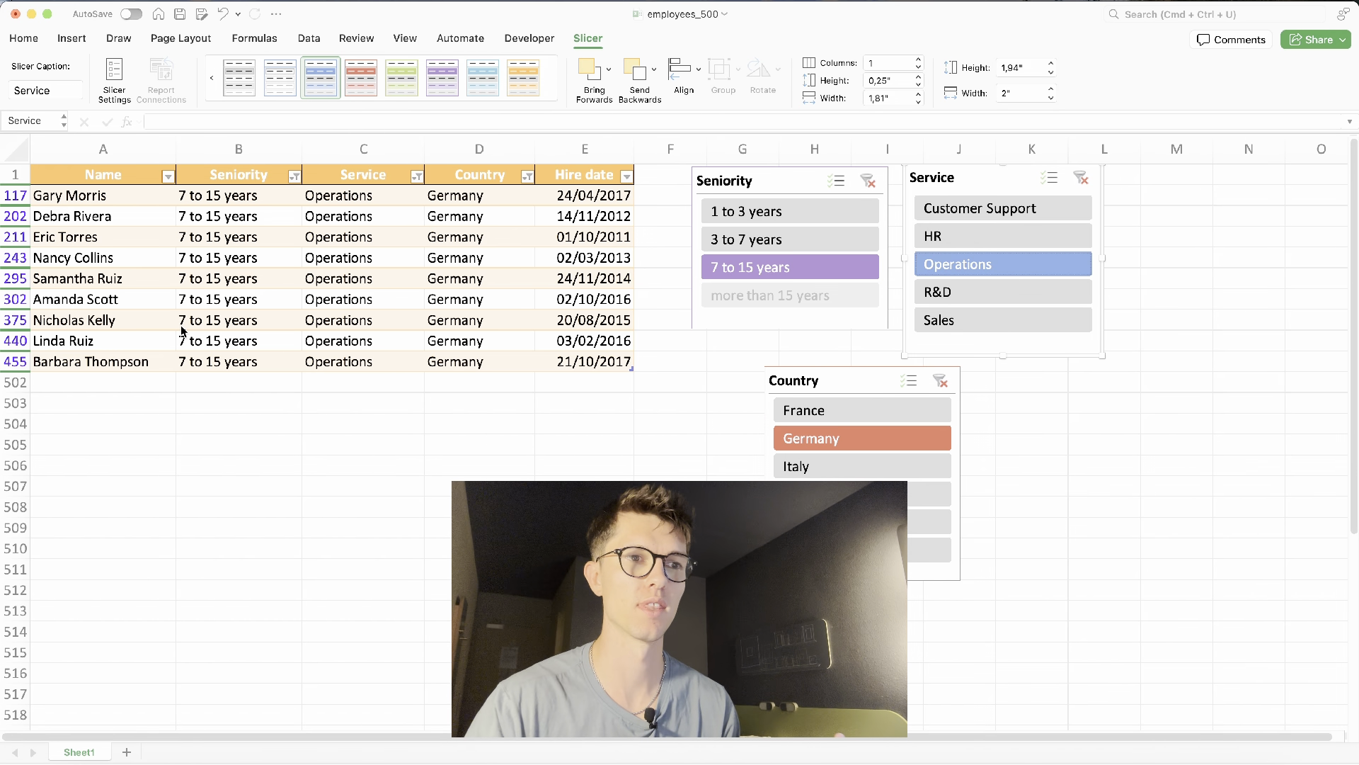
click(868, 181)
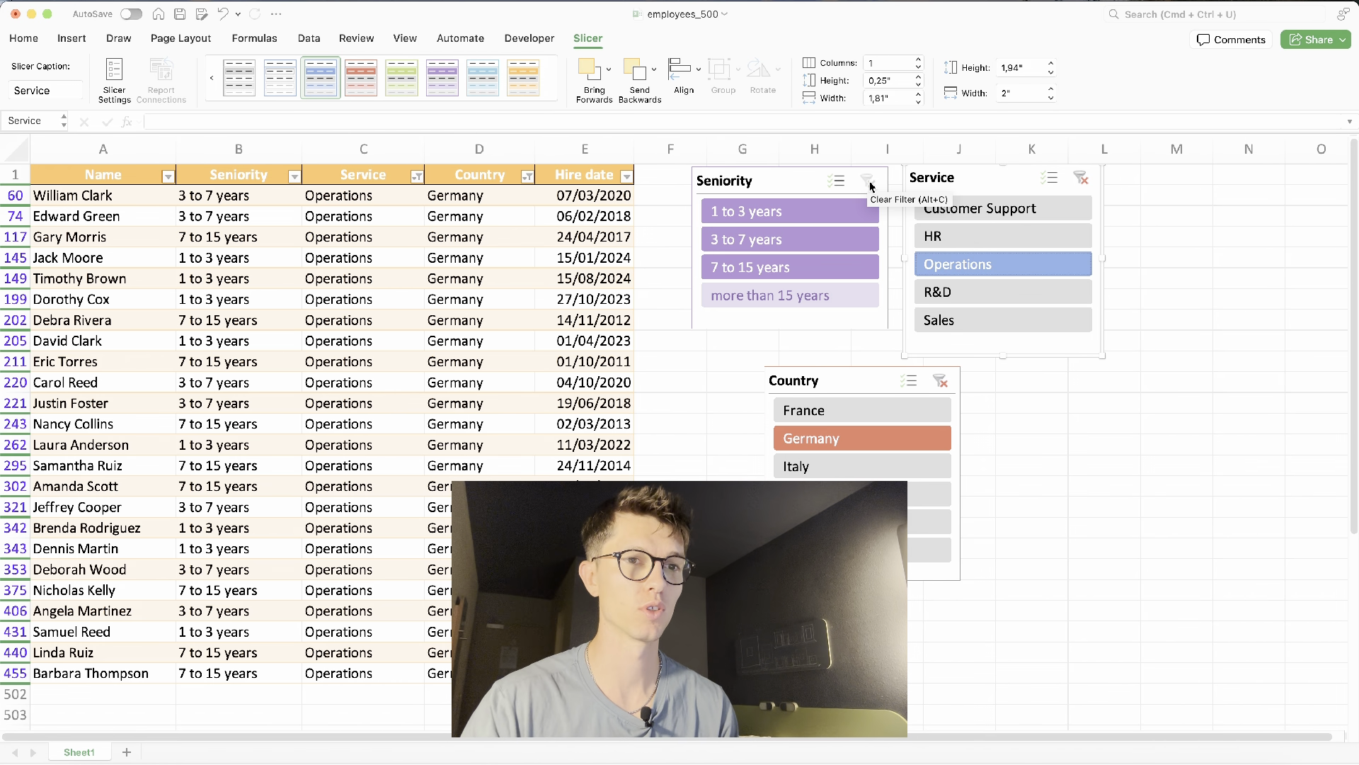
- Filter to Customer Support and try the Spain, Italy, Germany, United Kingdom and Spain country filters in turn
click(974, 214)
click(864, 493)
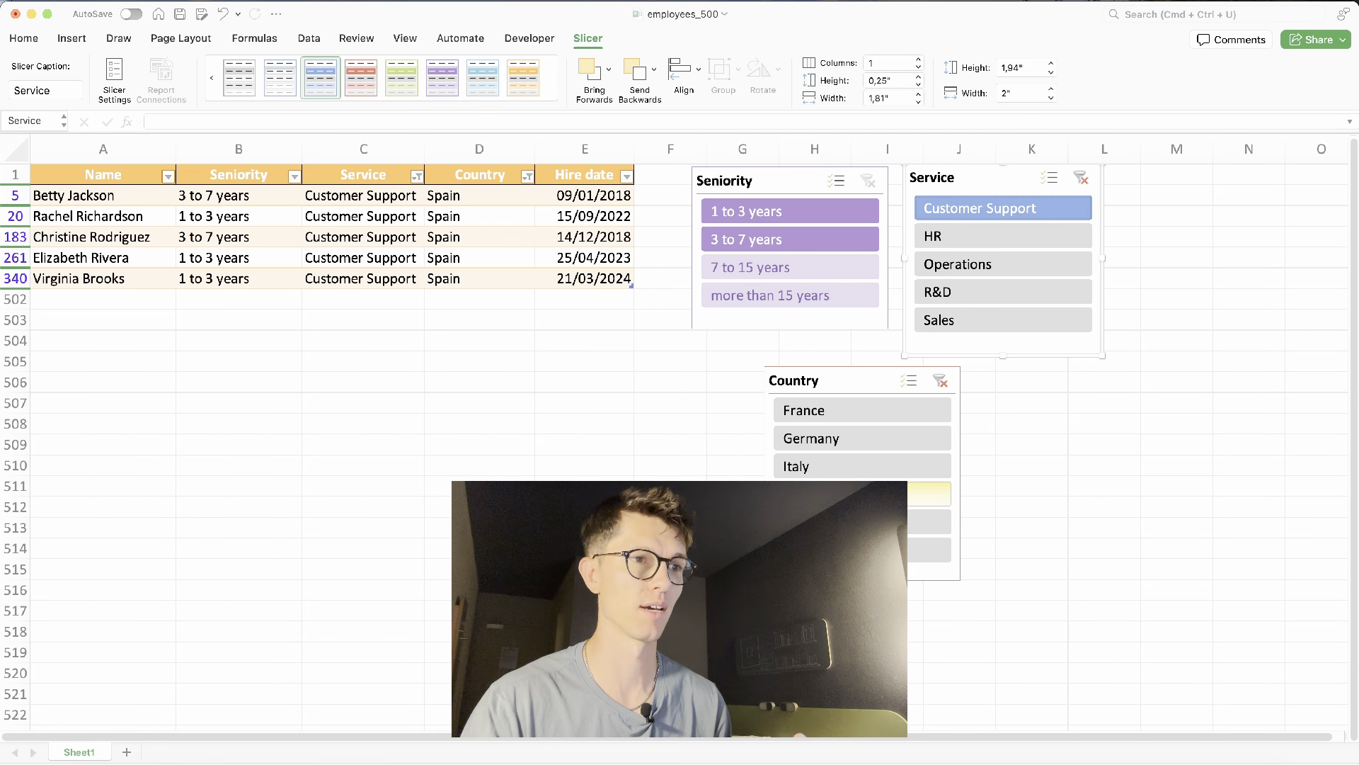
click(889, 473)
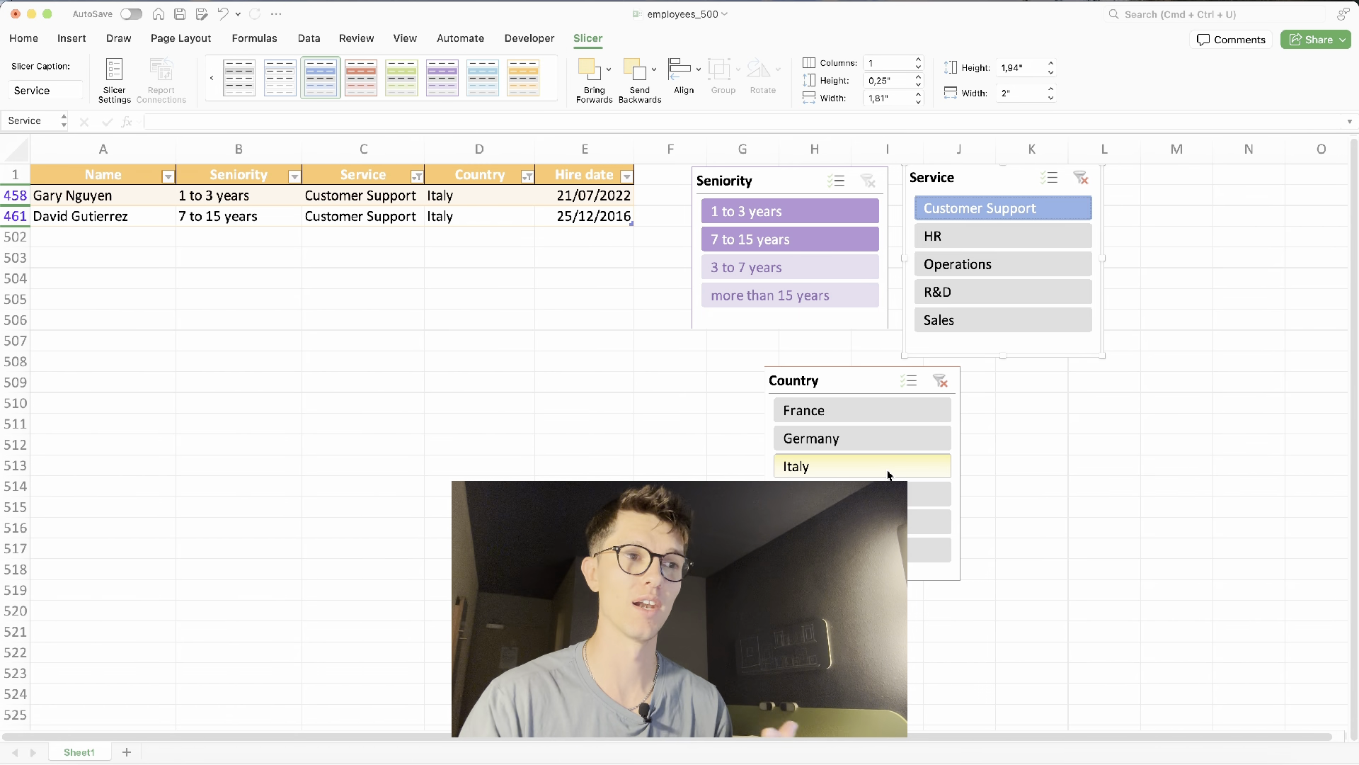
click(862, 443)
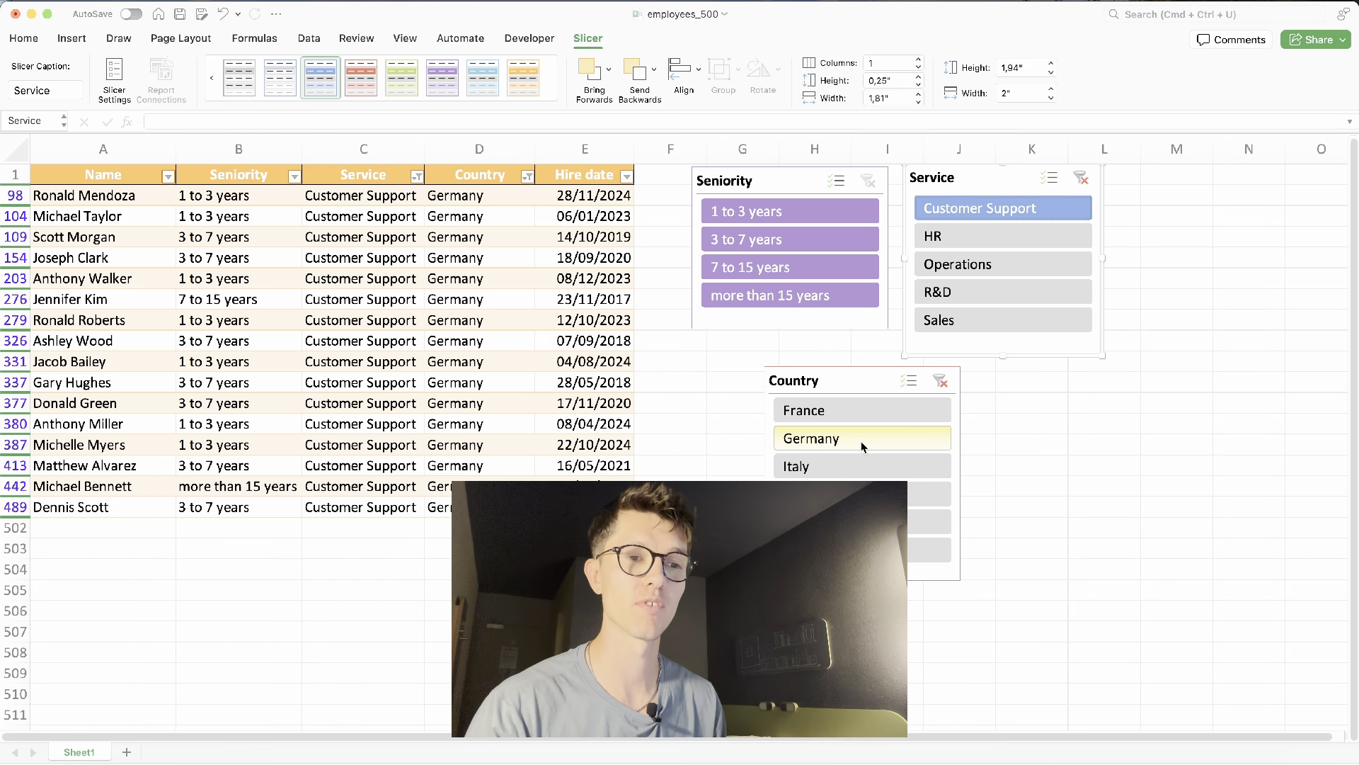
click(861, 522)
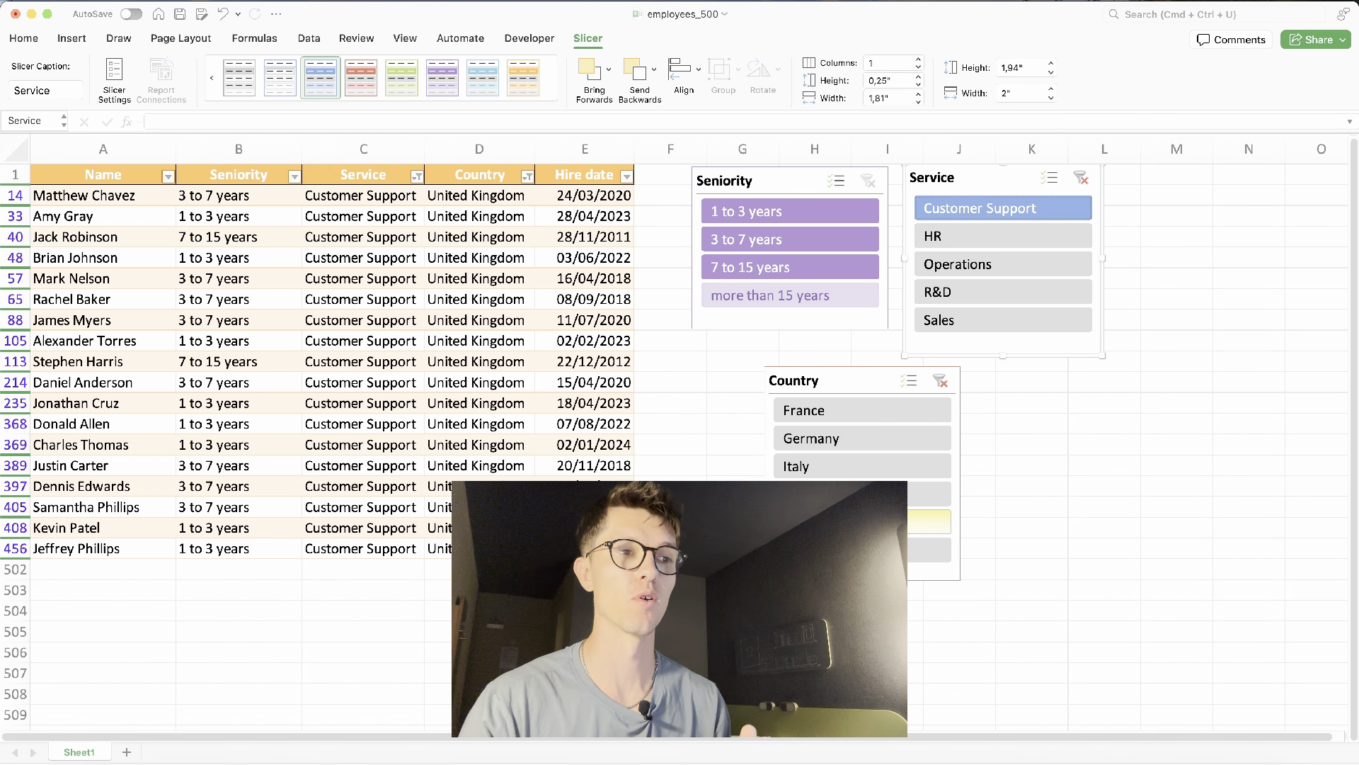
click(927, 493)
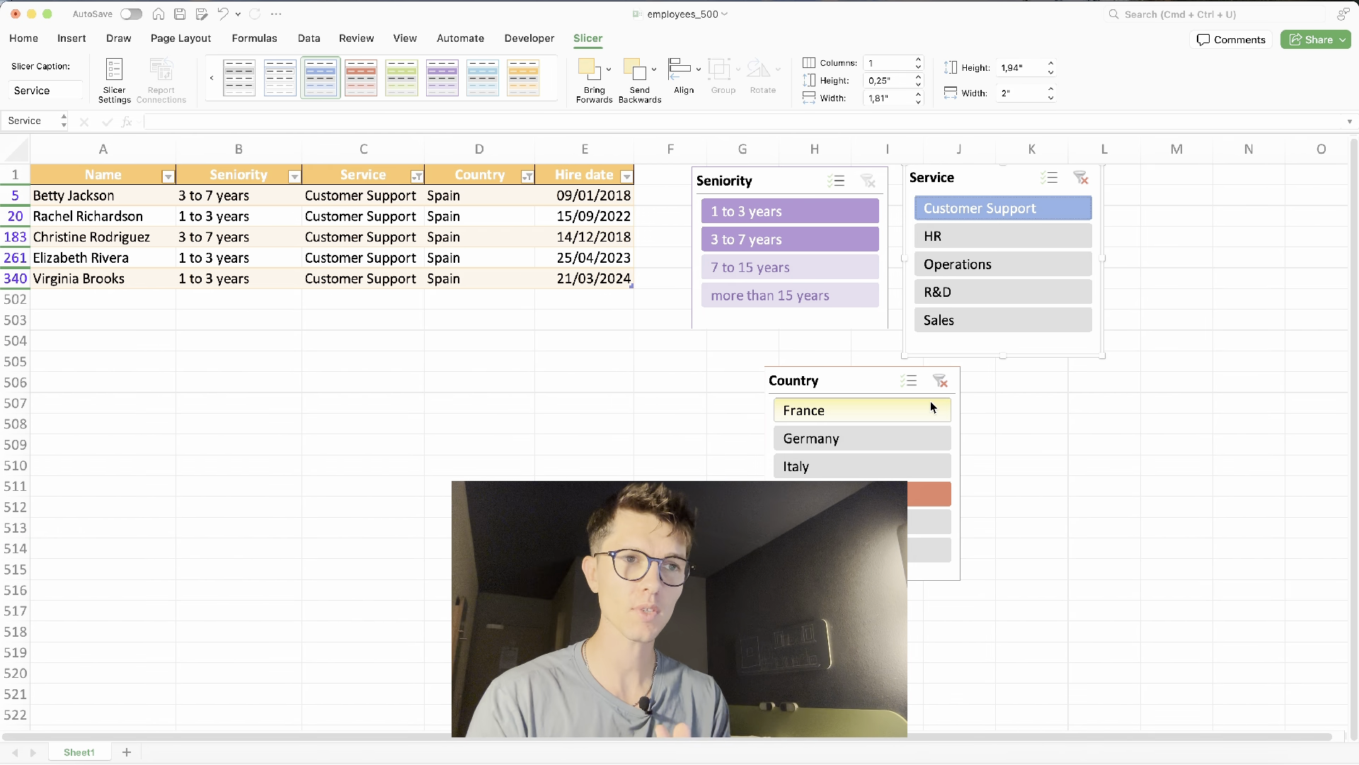
- Clear the Country and Service slicer filters
click(940, 381)
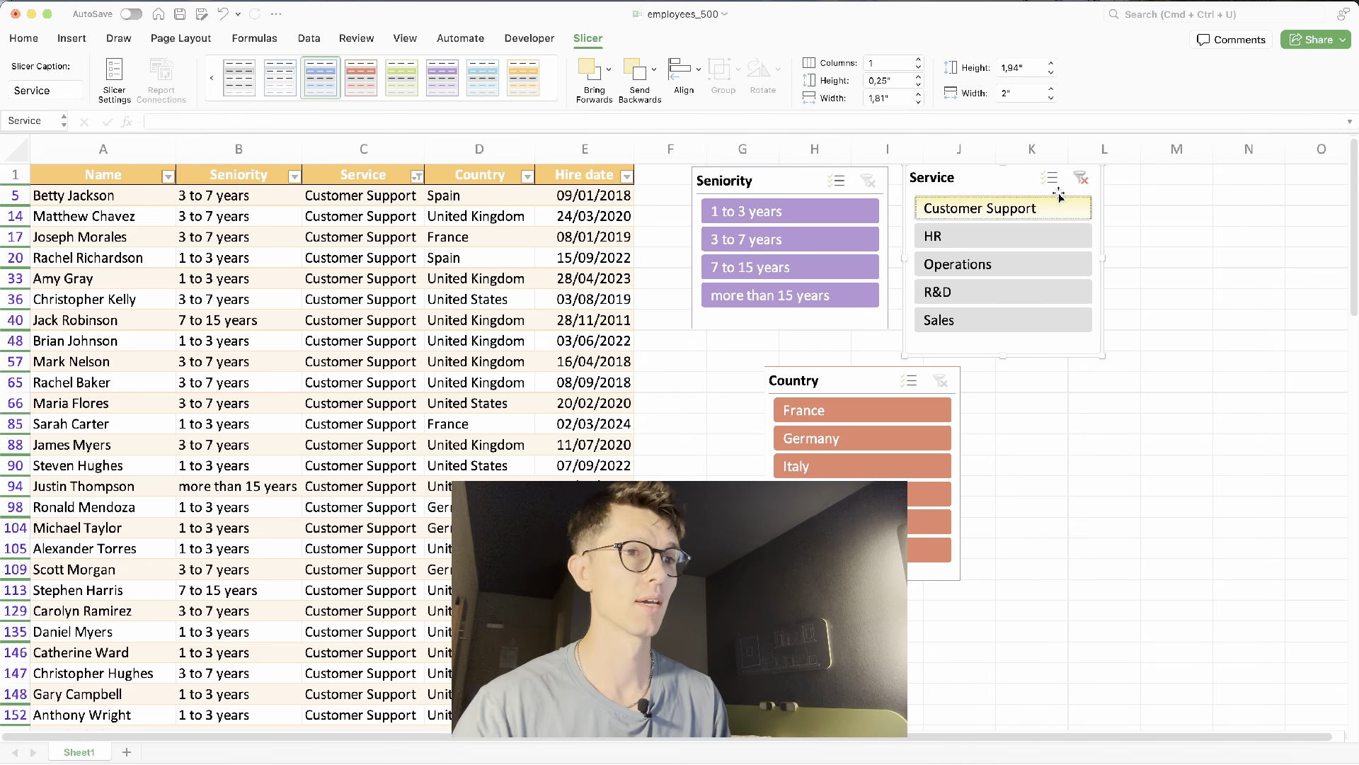
click(1077, 175)
- Insert a PivotChart from the employee table on a new worksheet
click(522, 301)
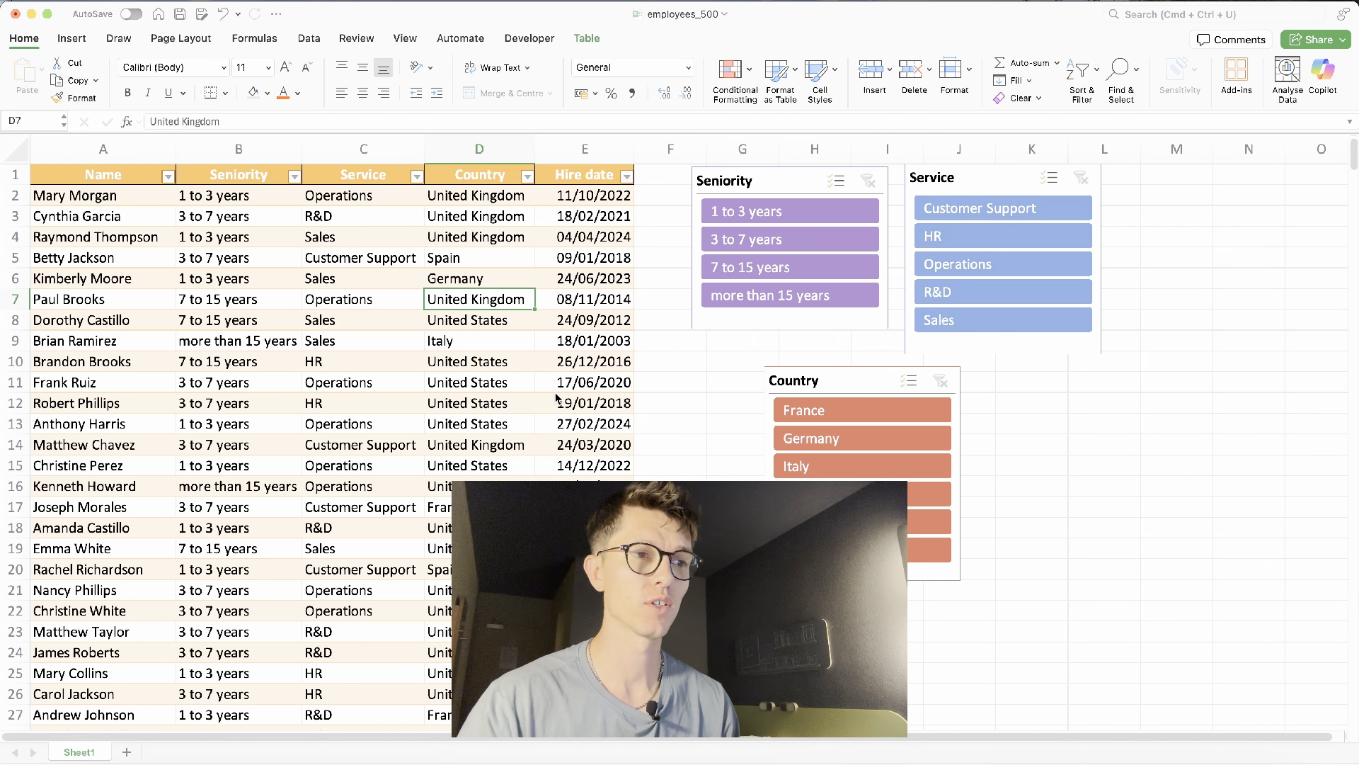
click(367, 347)
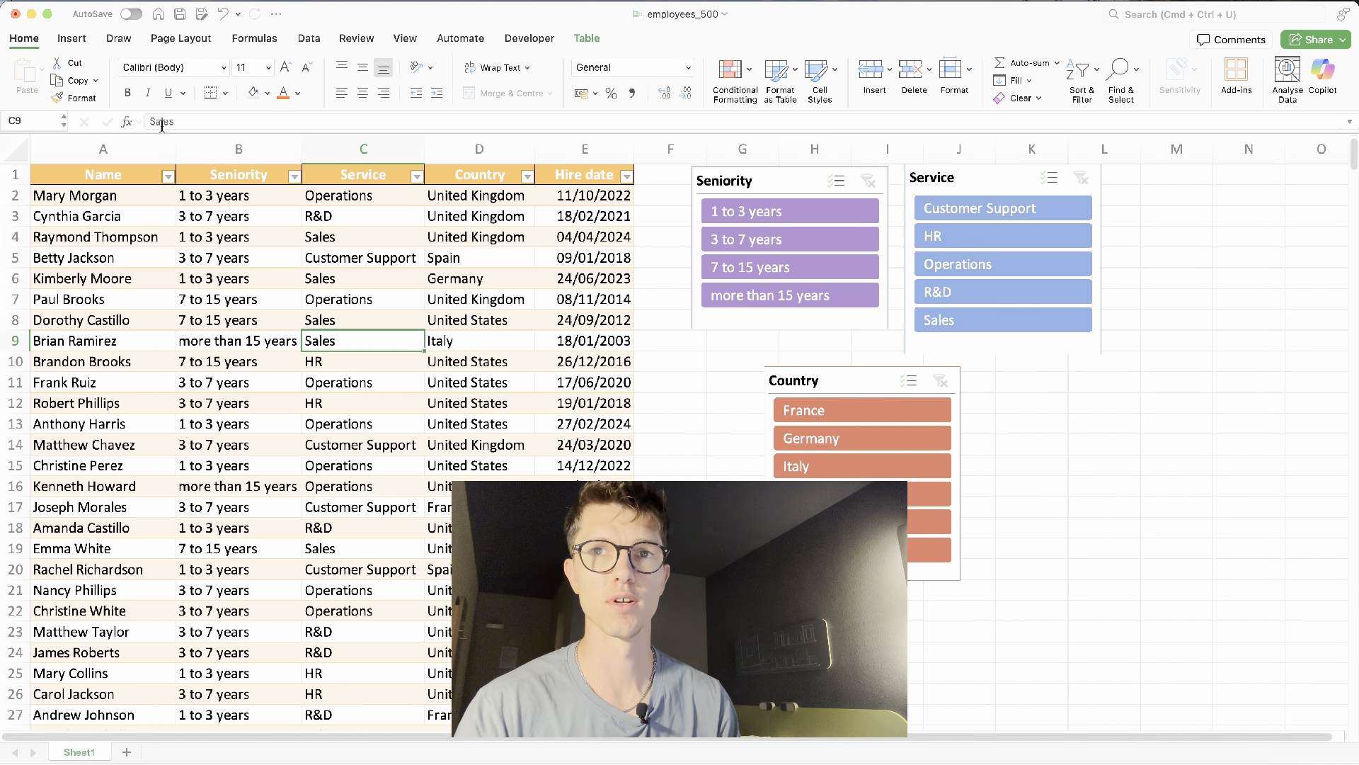
click(76, 43)
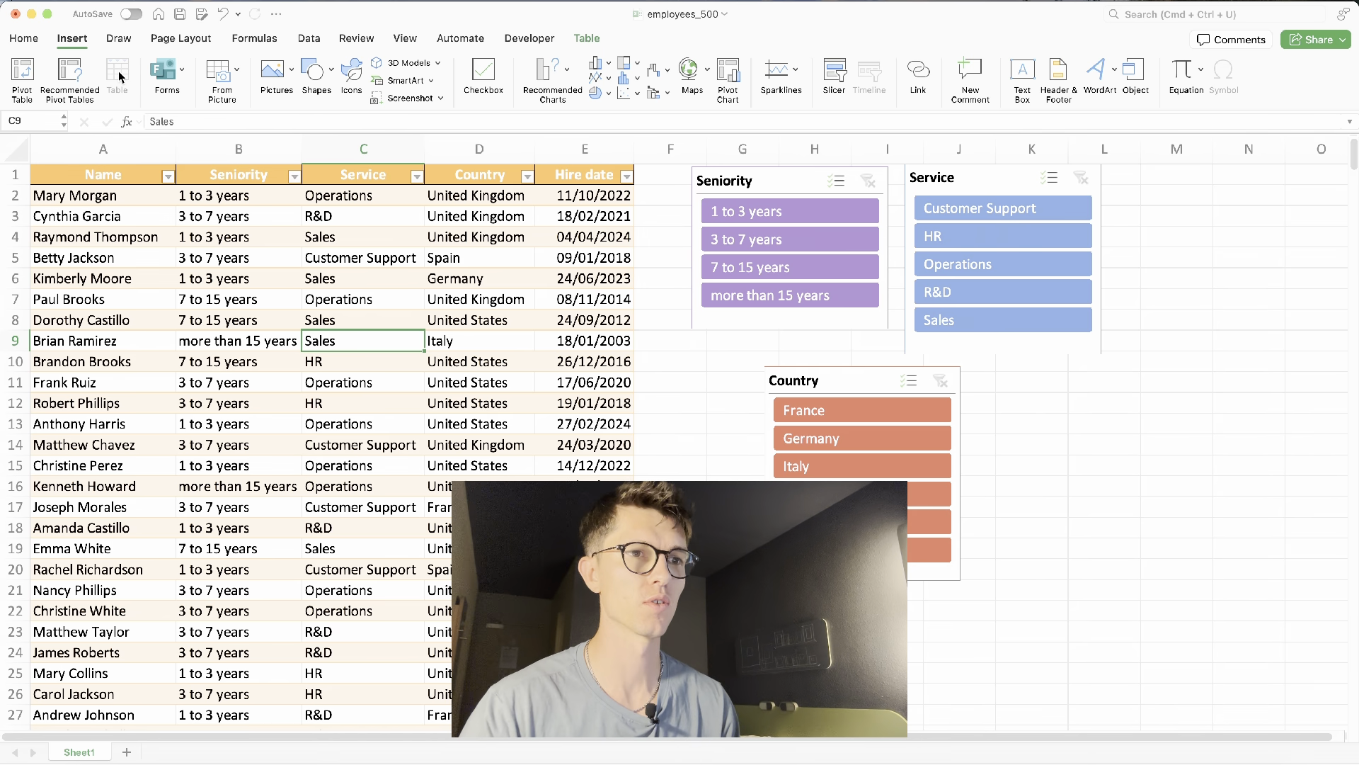
click(728, 75)
key(Return)
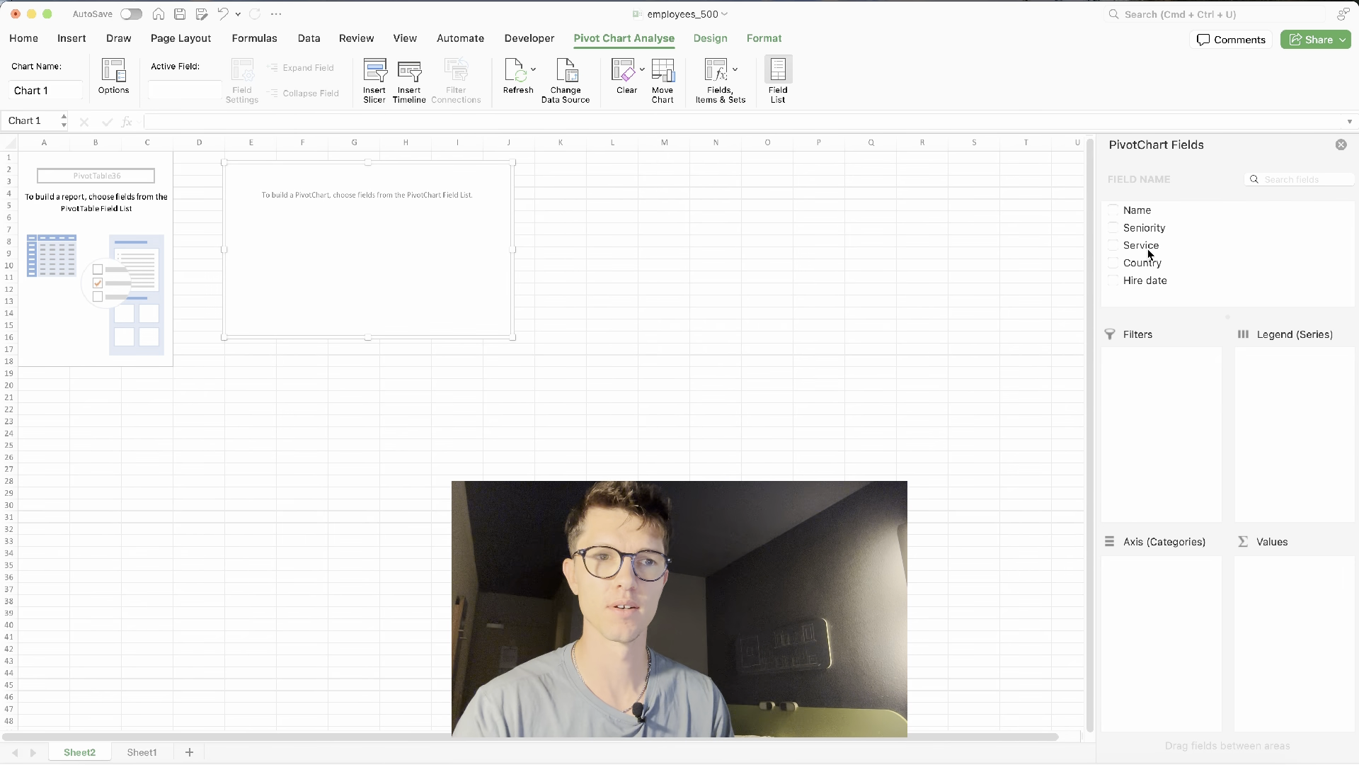
- Place Country on the chart axis and Name in the values to count employees per country
drag(1141, 267, 1151, 563)
scroll(423, 338, up, 5)
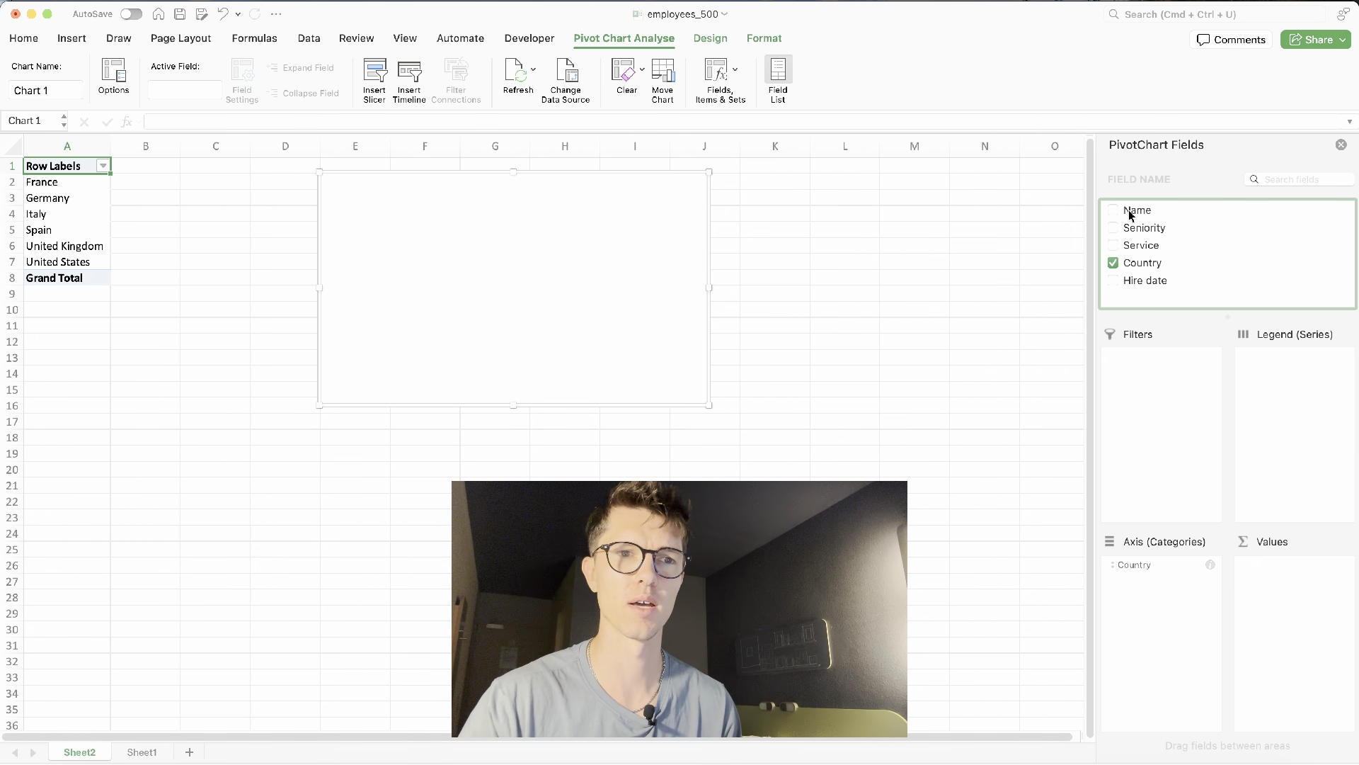
drag(1139, 215, 1307, 603)
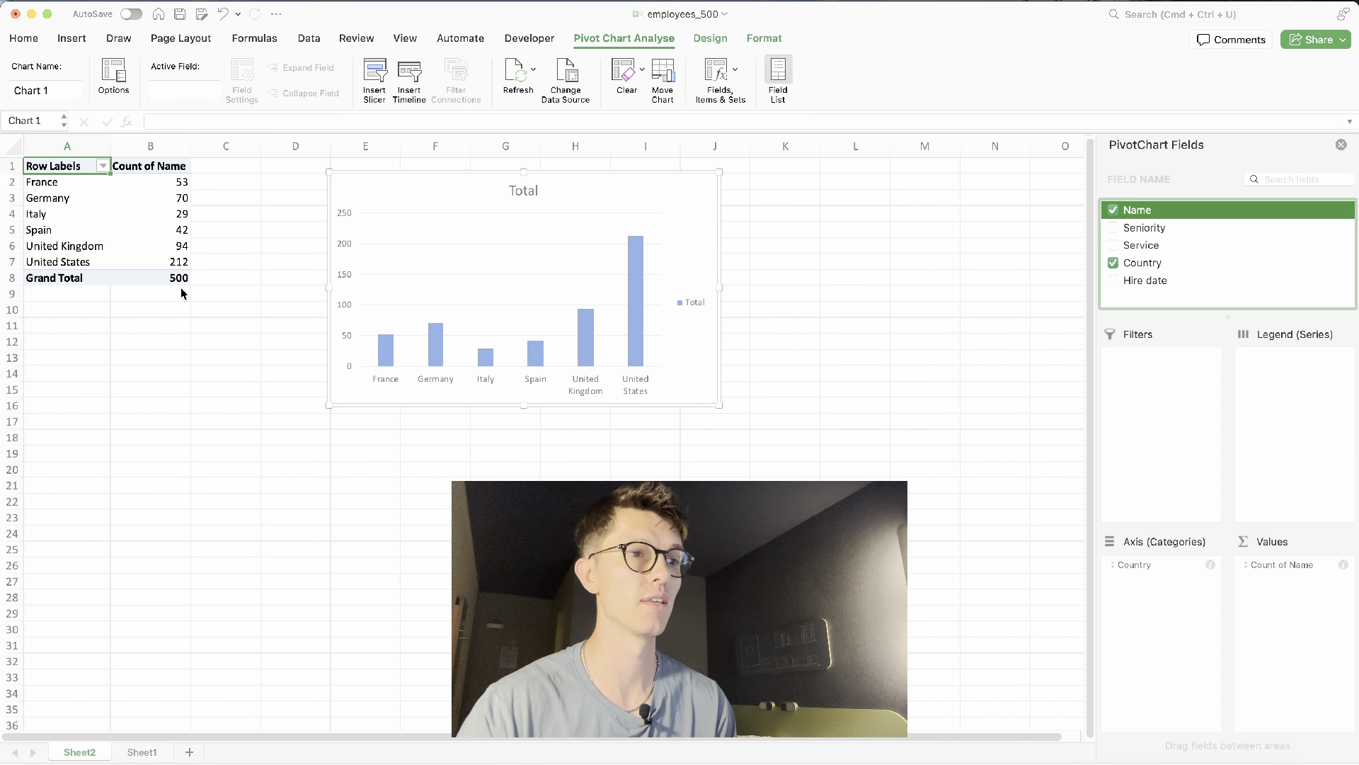
- Sort the pivot table counts from largest to smallest
right_click(177, 214)
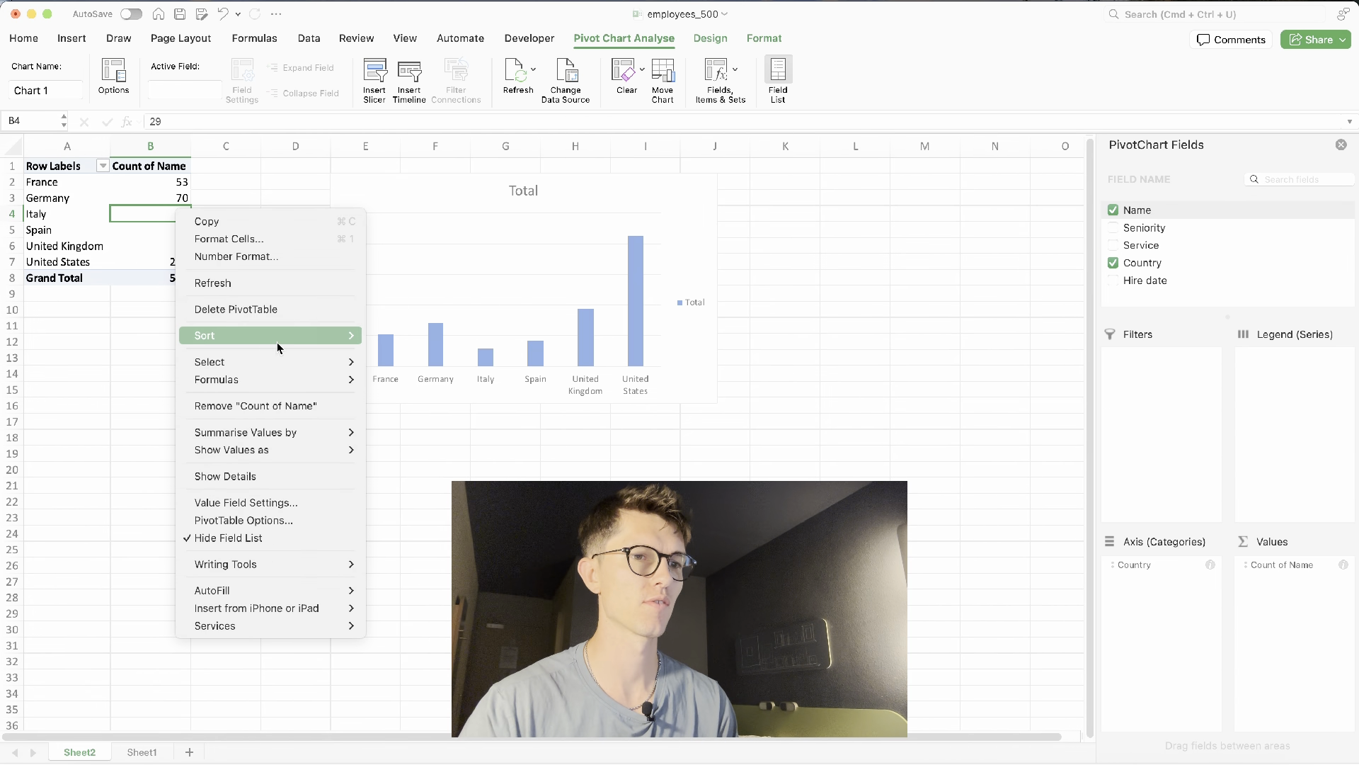
mouse_move(278, 342)
click(407, 353)
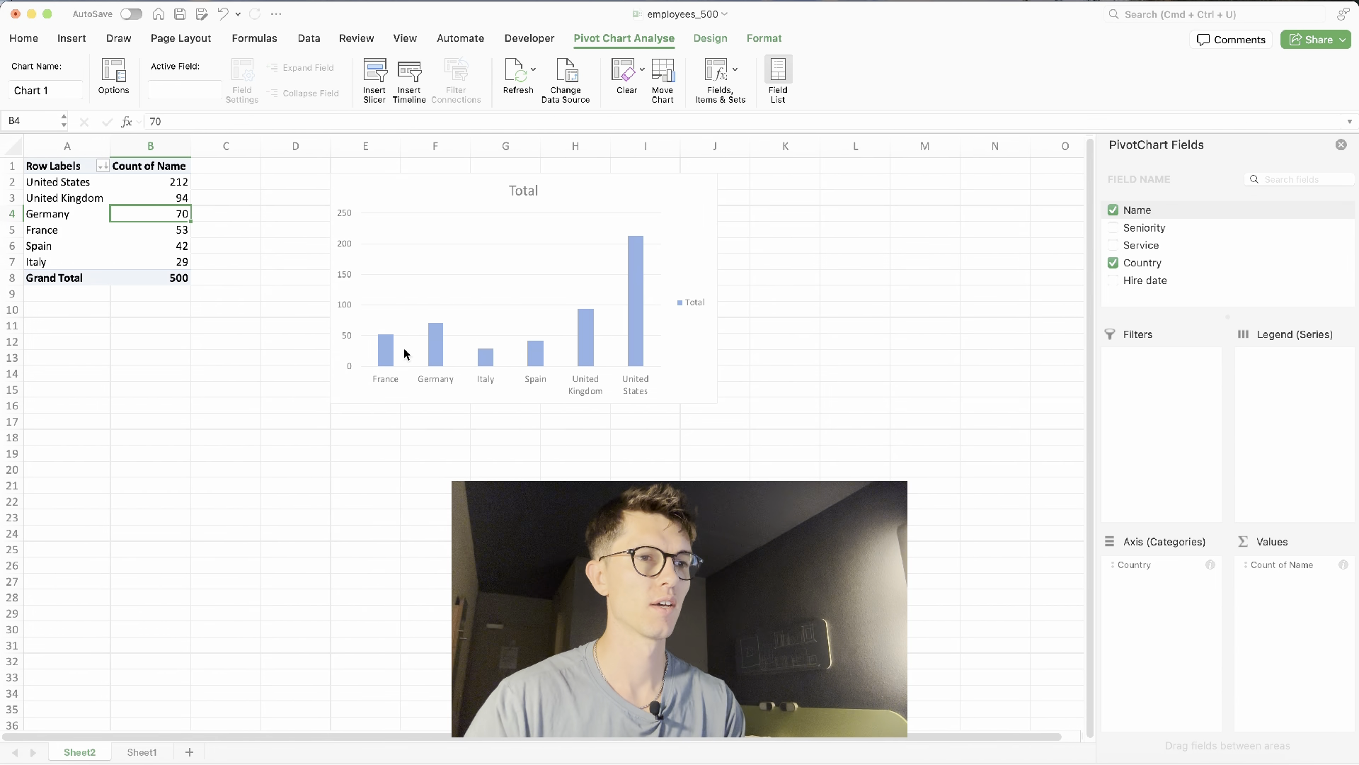
- Add data labels to the chart's bars
right_click(389, 300)
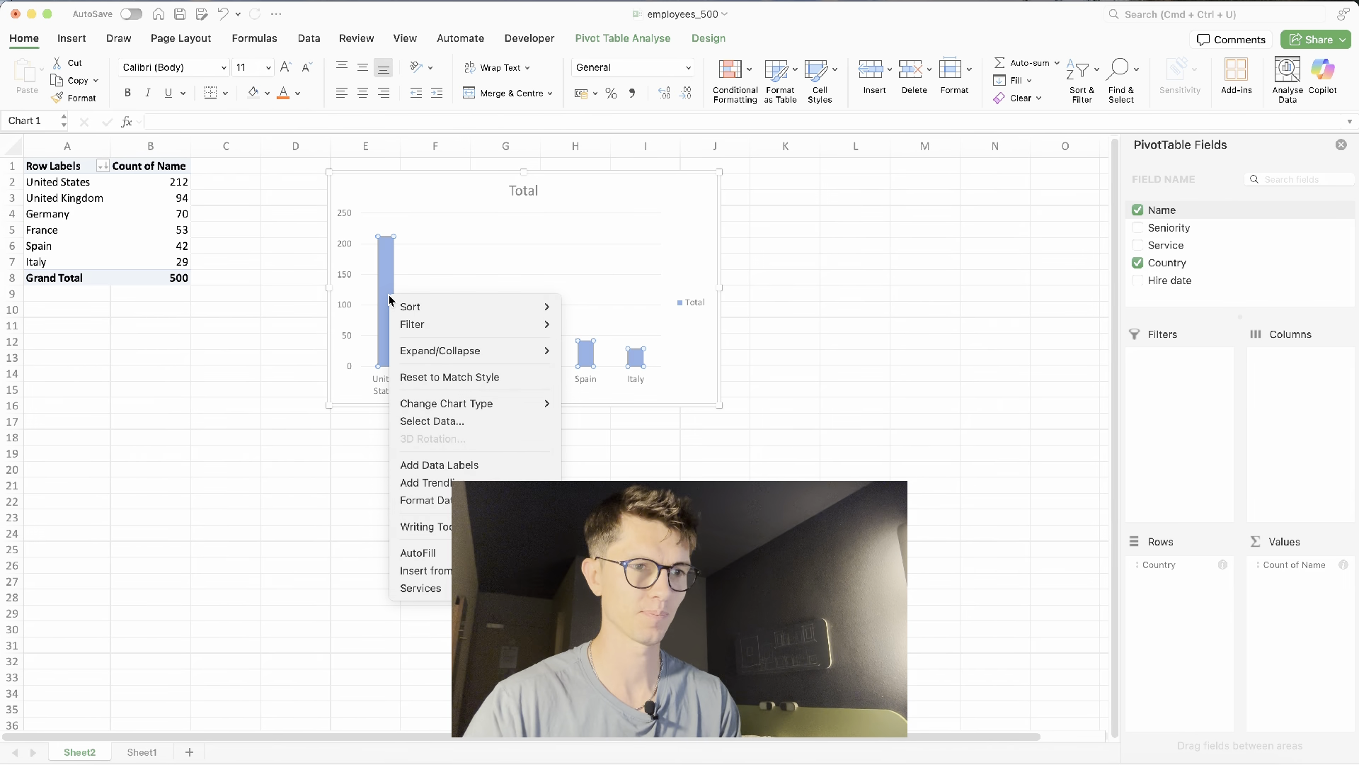
mouse_move(461, 404)
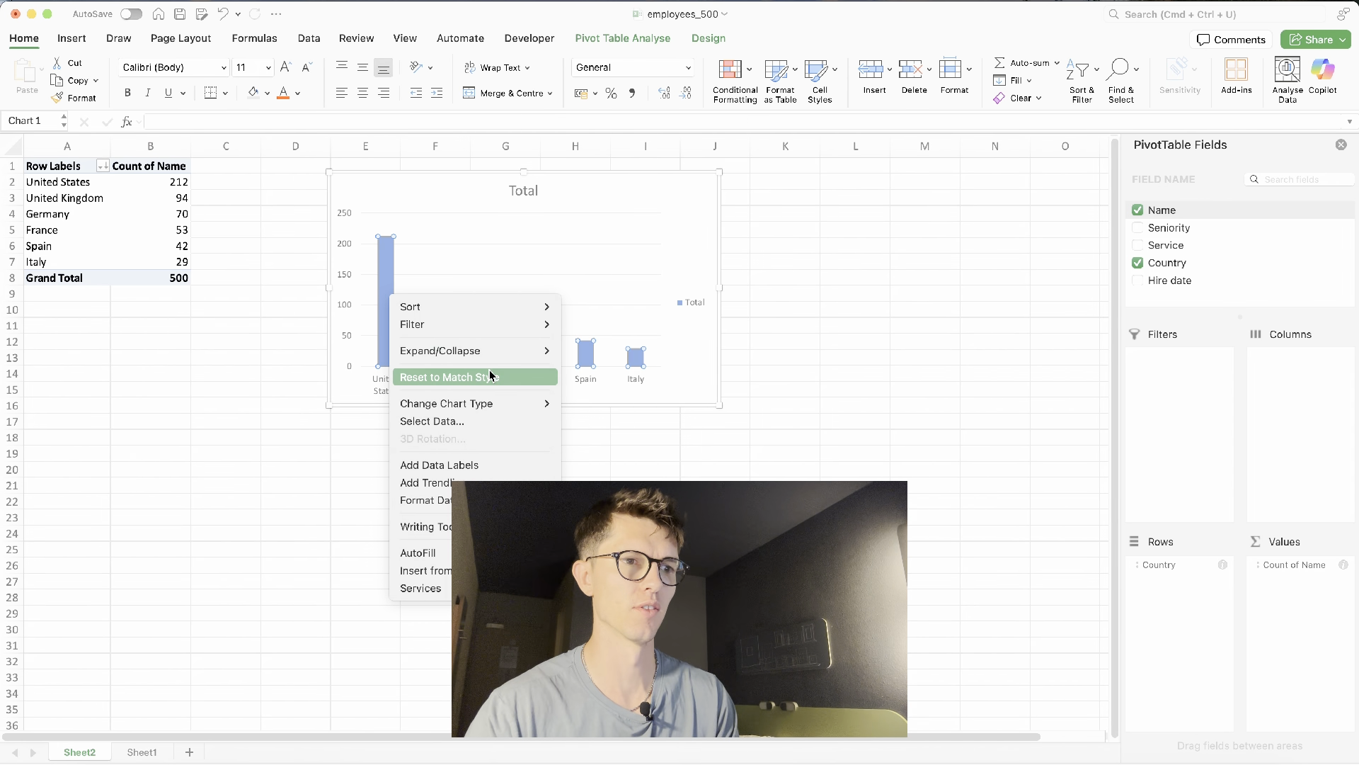
click(494, 468)
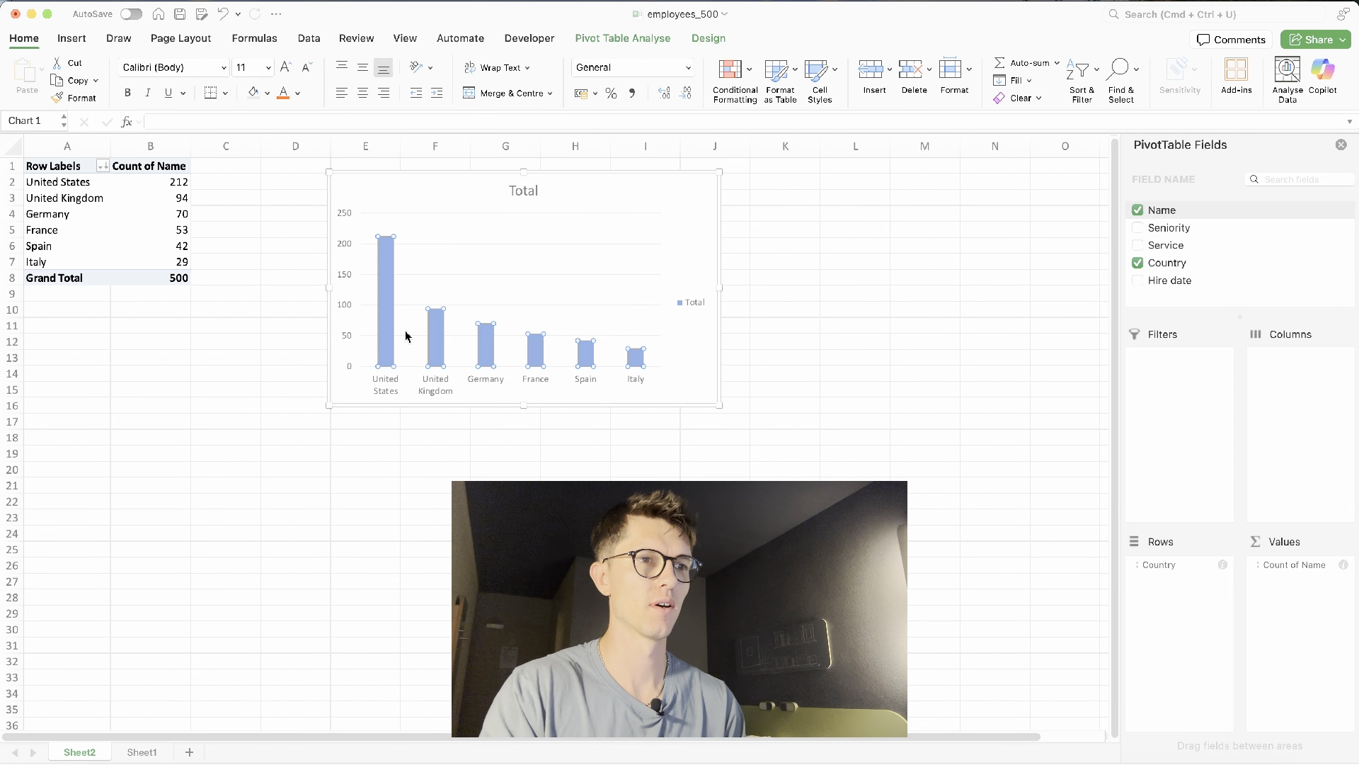
- Delete the chart's vertical axis and gridlines
click(347, 245)
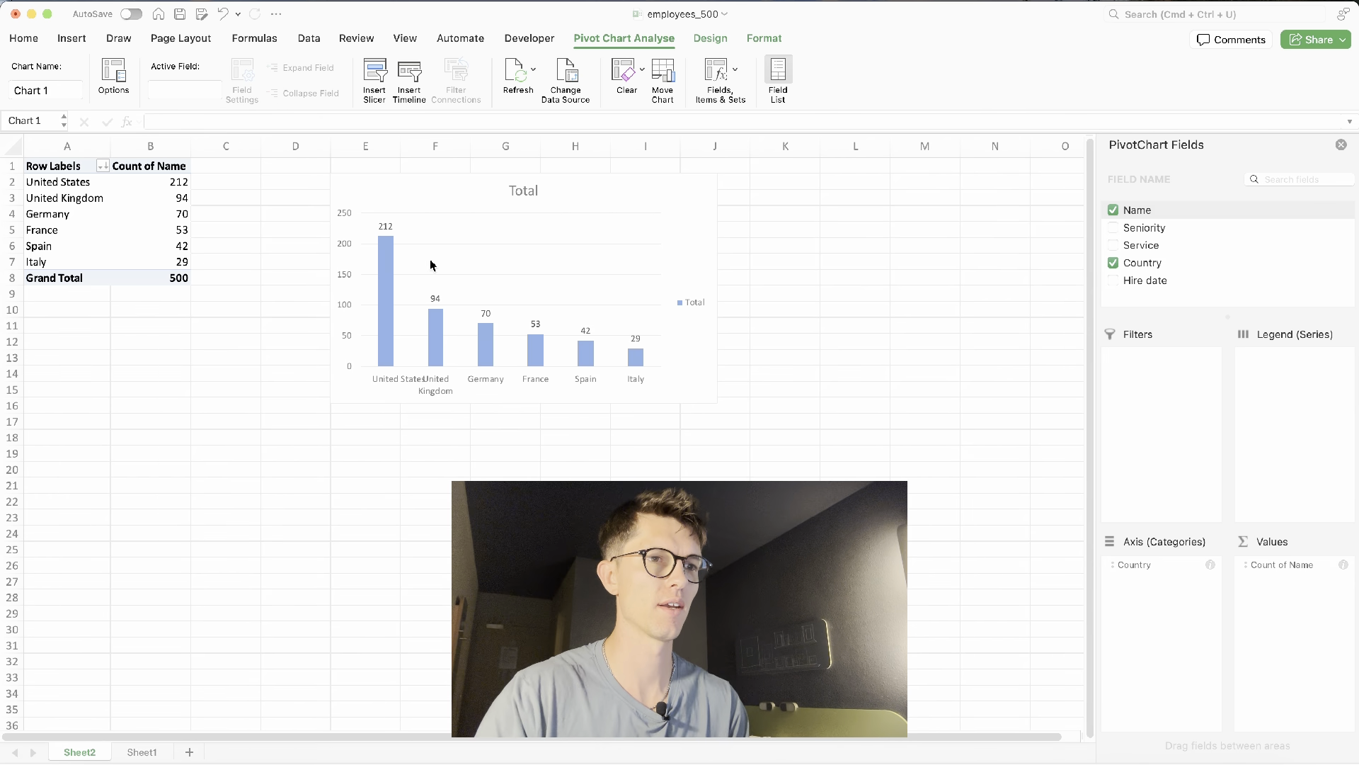
key(Delete)
click(451, 243)
key(Delete)
- Retitle the chart "Employees per country" and delete its legend
click(523, 196)
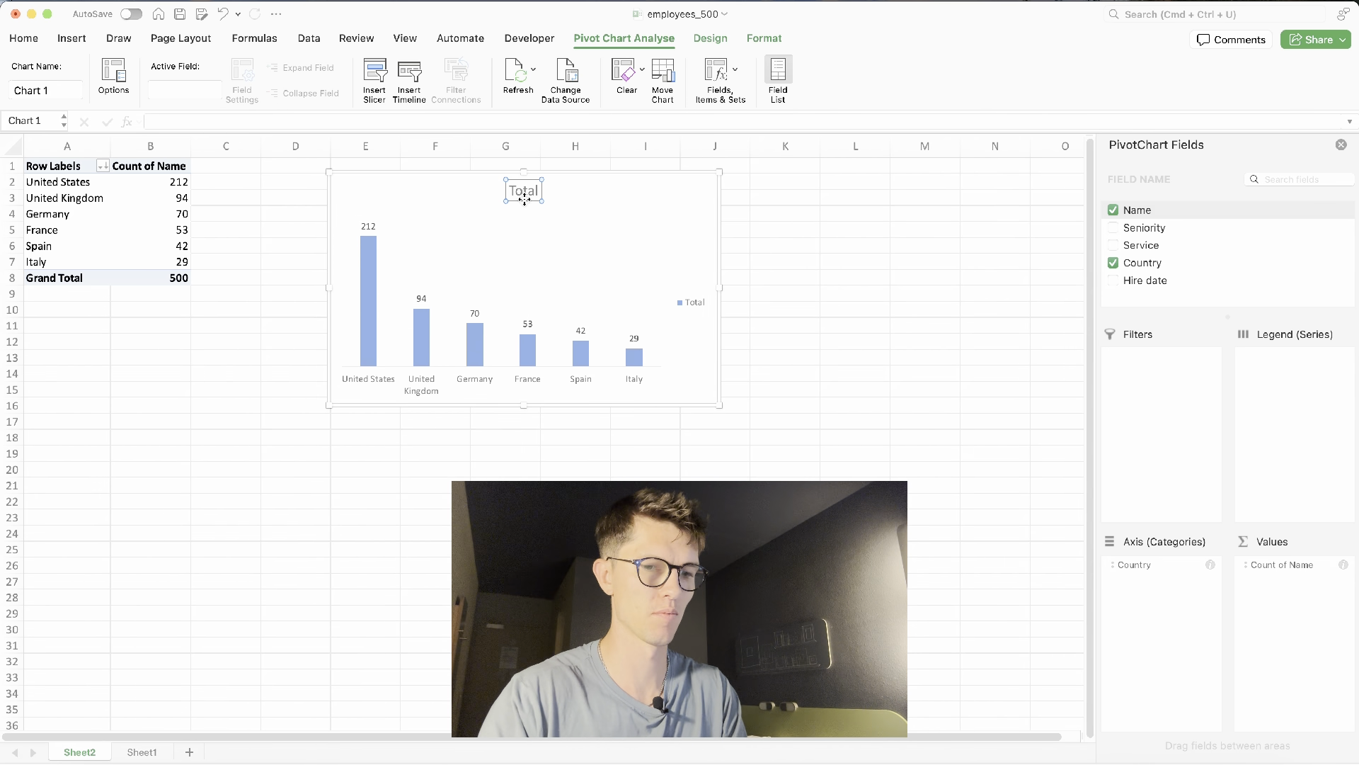
double_click(530, 192)
text(Empl)
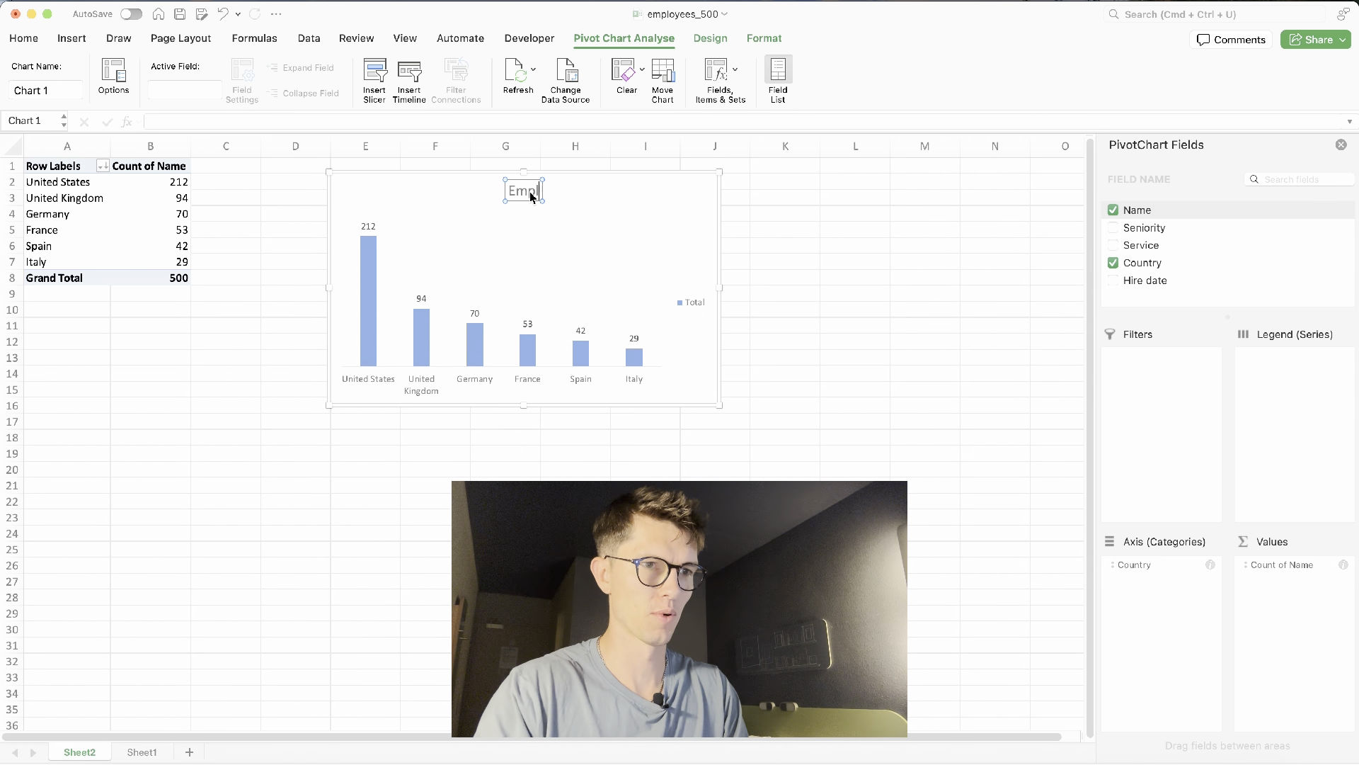
text(oyees per)
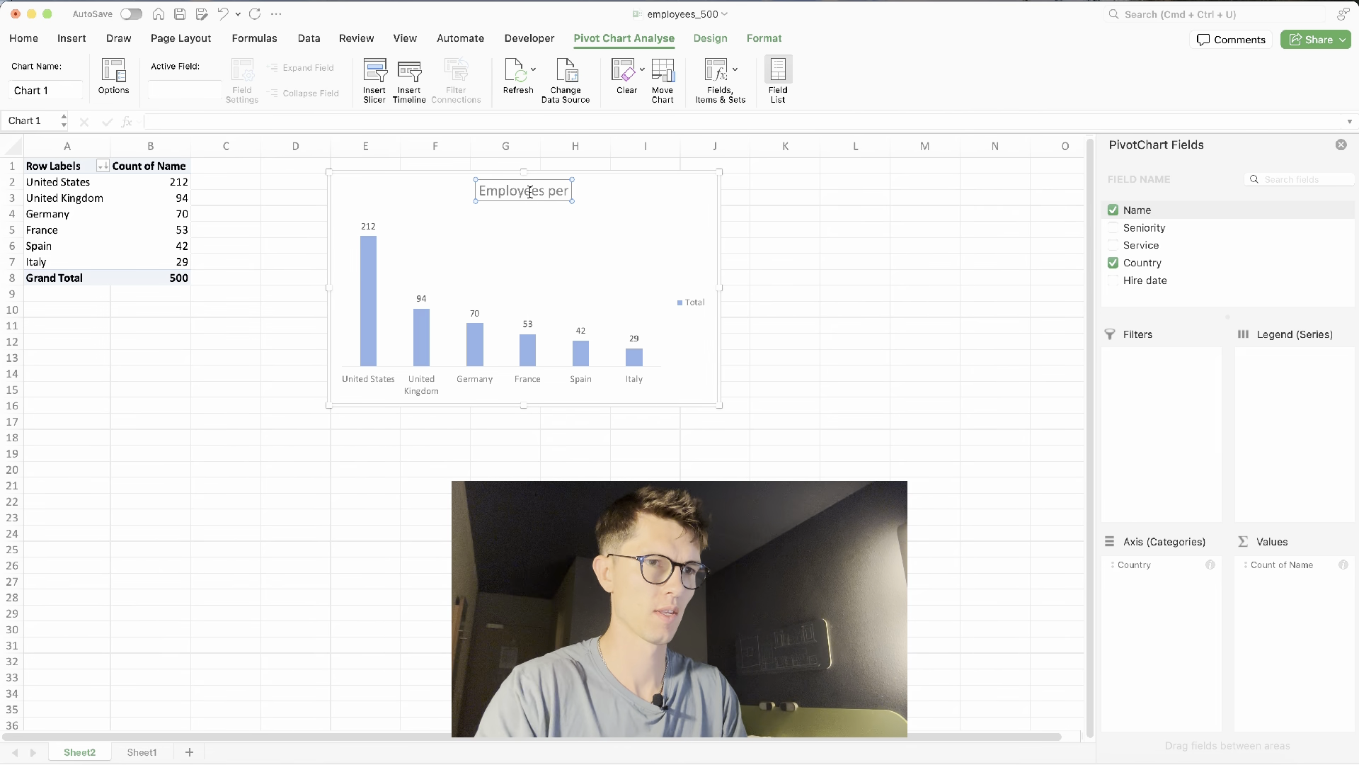
text( country)
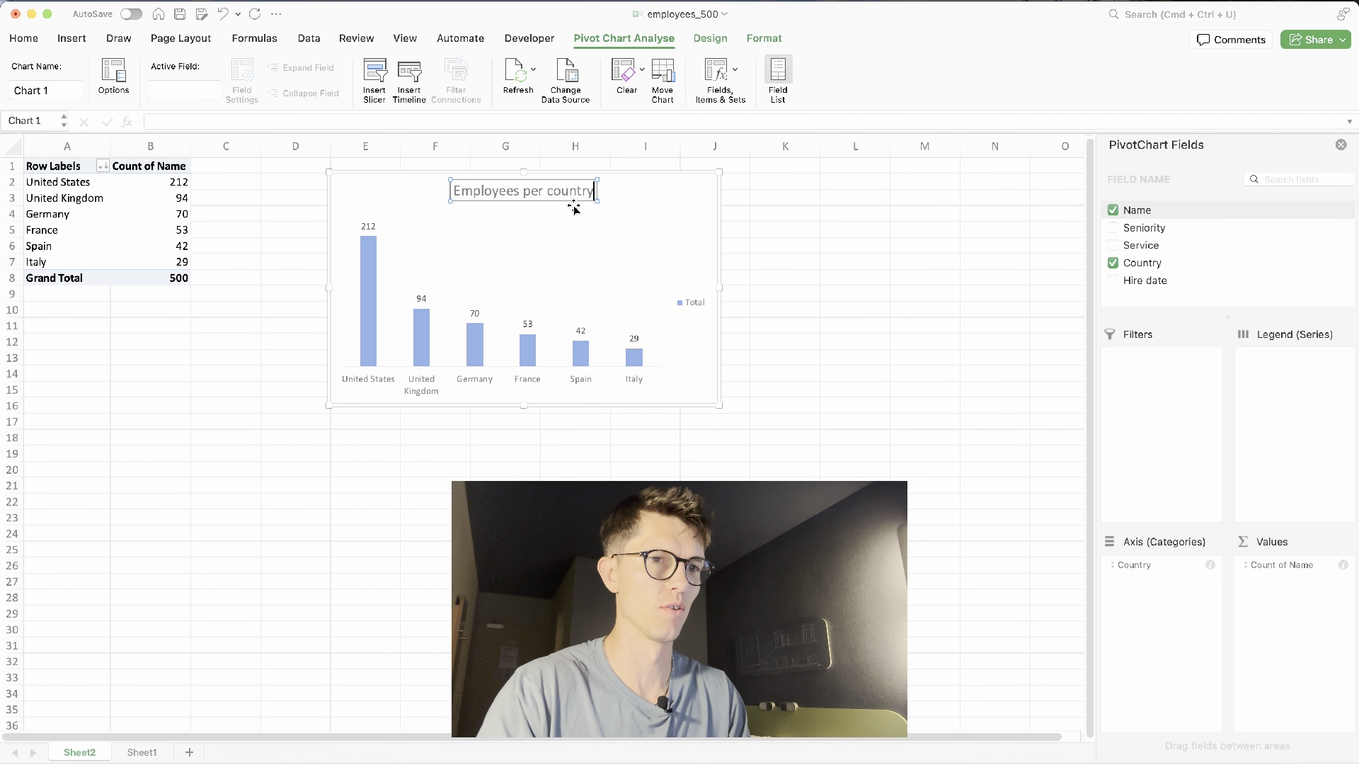
click(685, 297)
key(Delete)
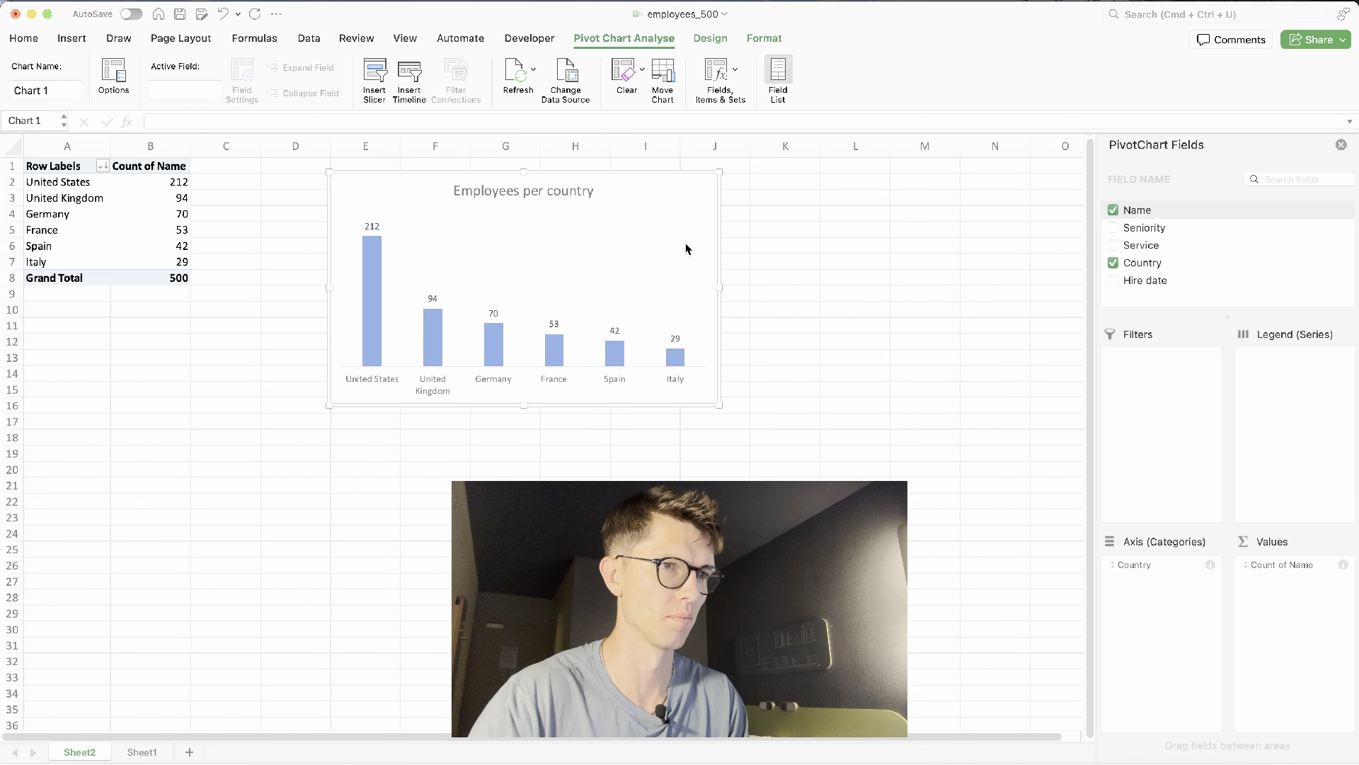
click(702, 42)
click(388, 77)
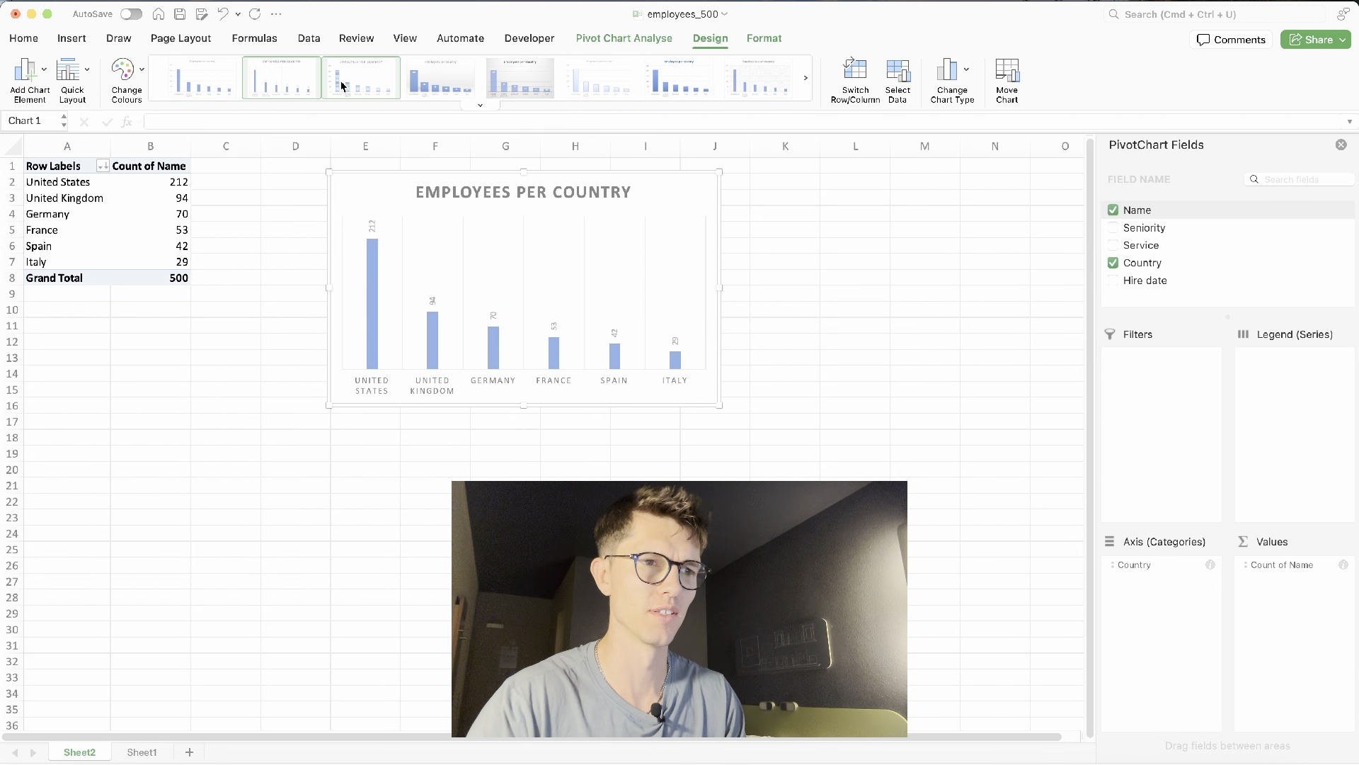
key(super+z)
- Apply a yellow colour palette to the chart and move it beside the pivot table
drag(703, 233, 654, 234)
click(124, 90)
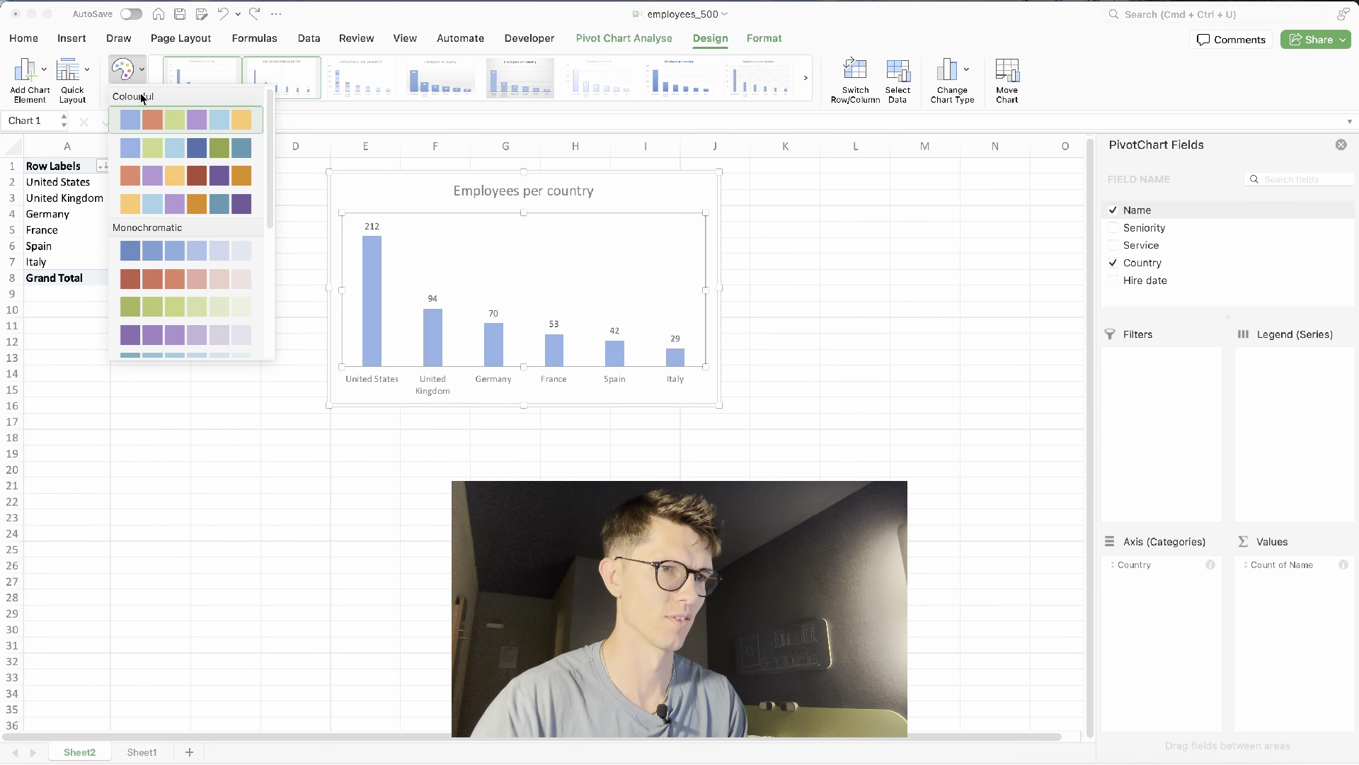
click(170, 206)
drag(366, 197, 286, 200)
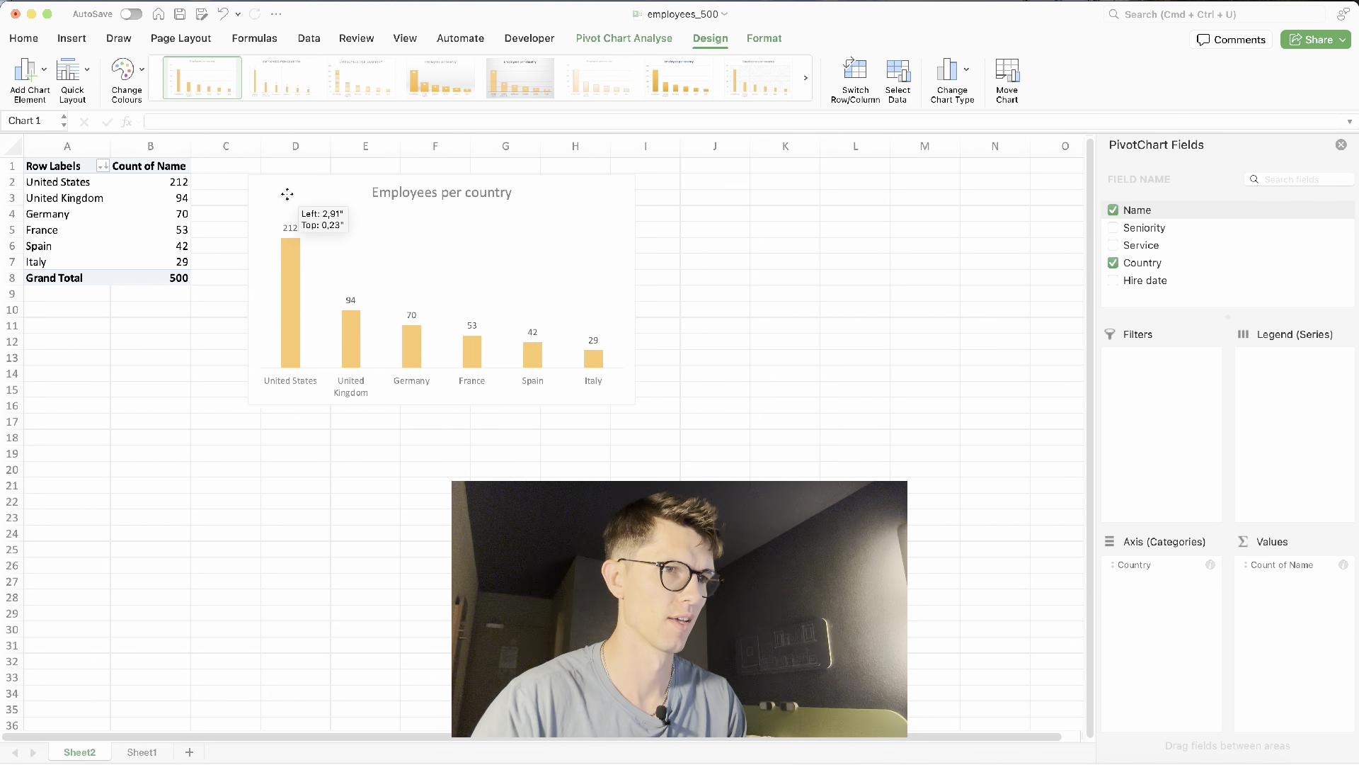
- Increase the data labels' font size to 10.5 and make them bold
click(292, 228)
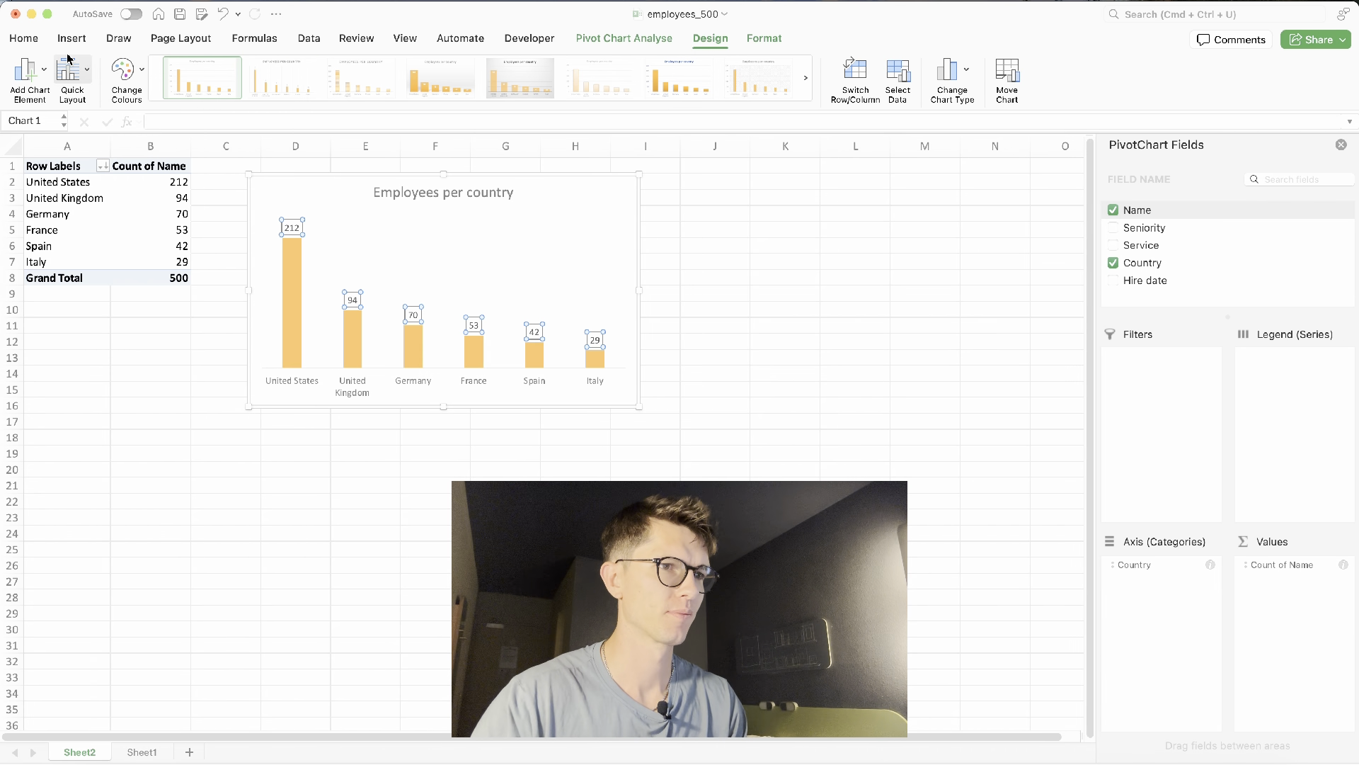
click(24, 39)
click(285, 67)
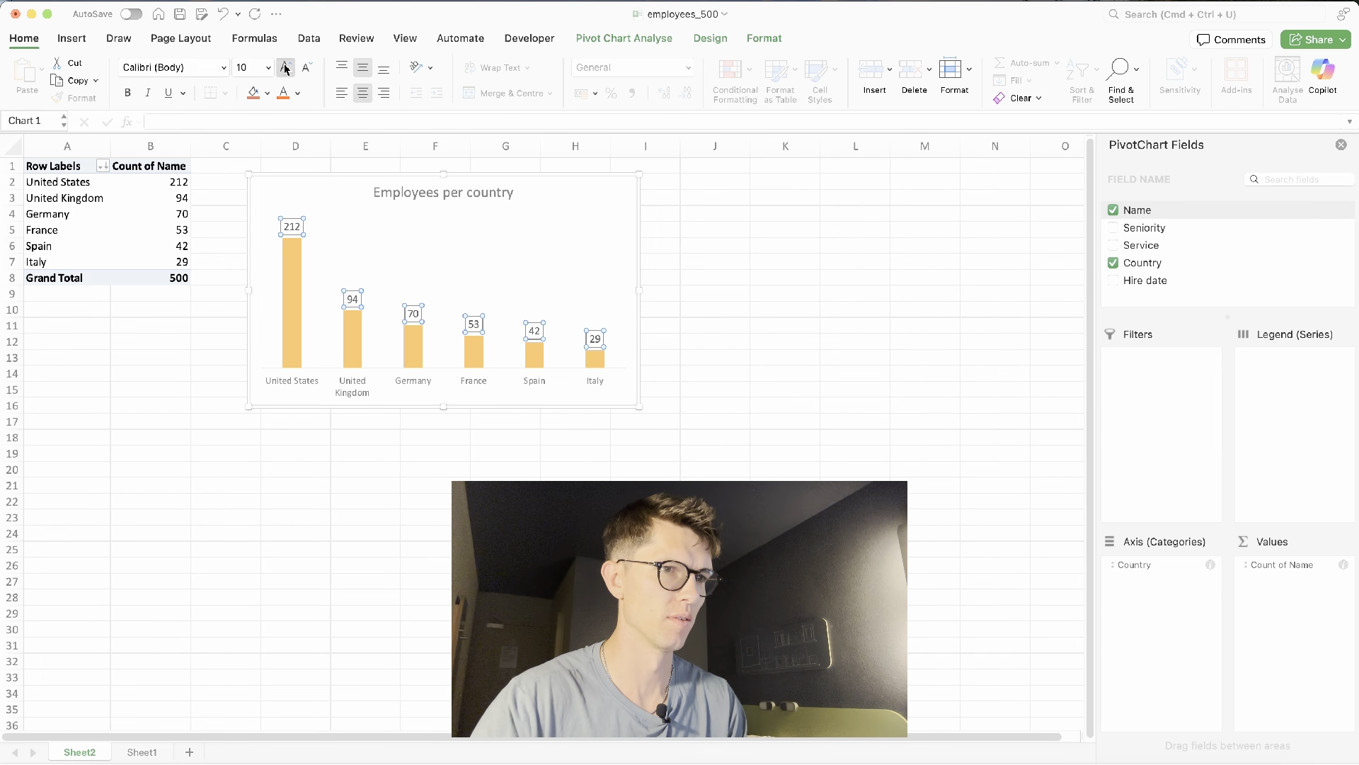
click(286, 66)
click(129, 97)
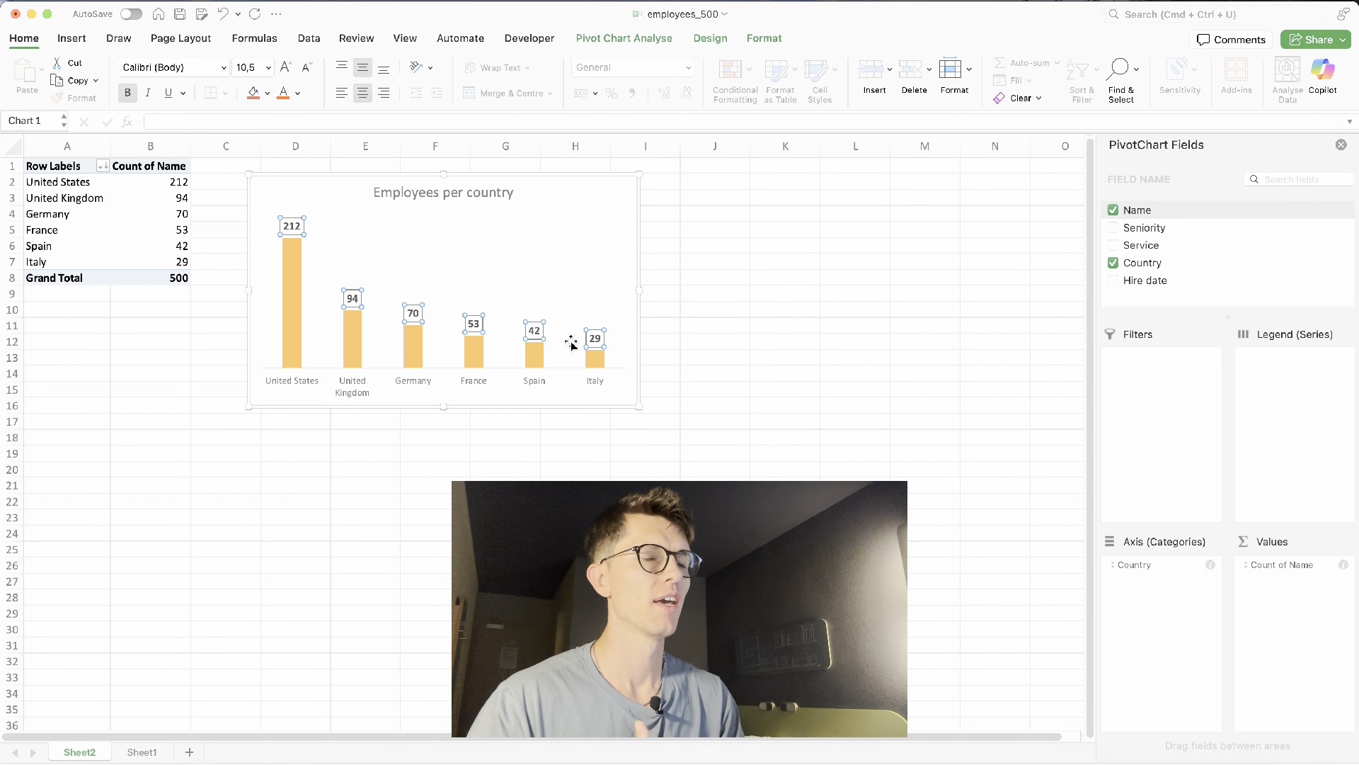
click(709, 277)
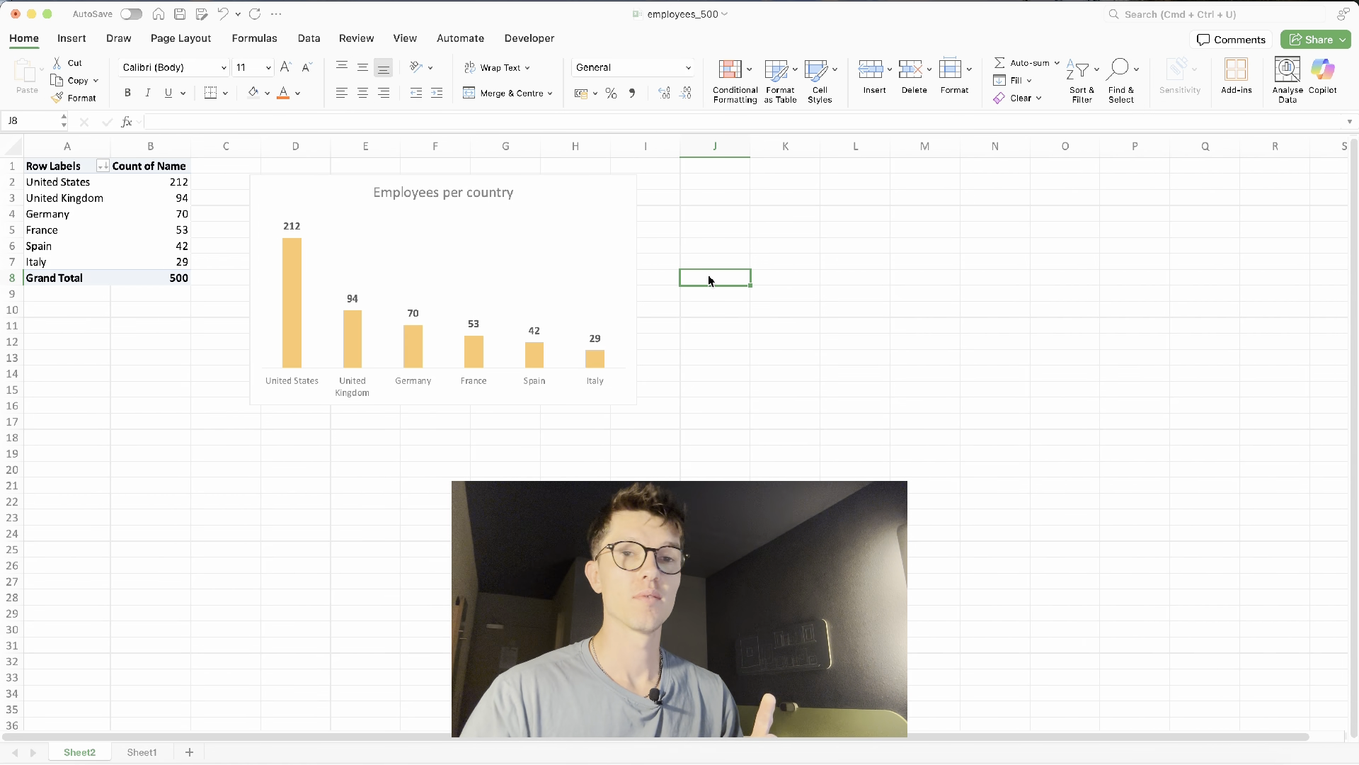
- Insert slicers for the Seniority, Service and Country fields from the pivot chart
click(617, 198)
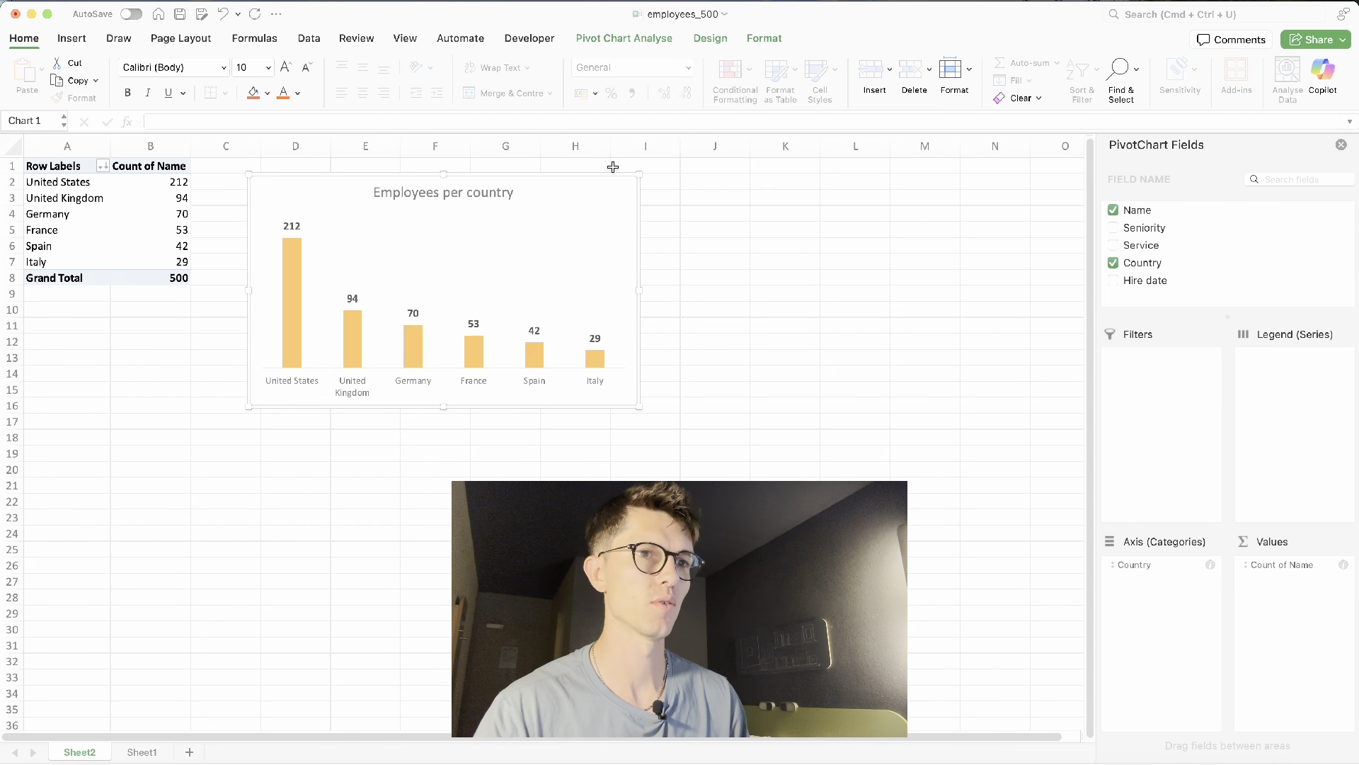
click(715, 41)
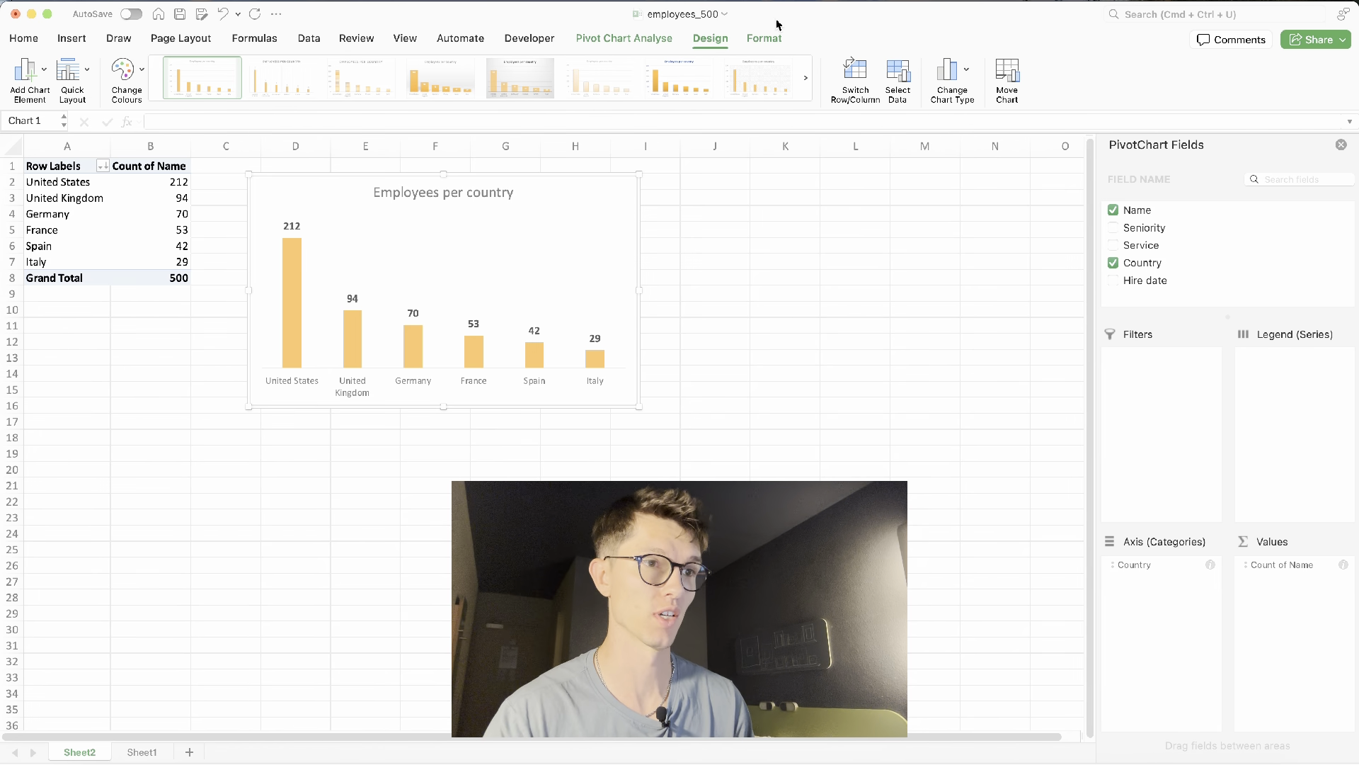
click(643, 40)
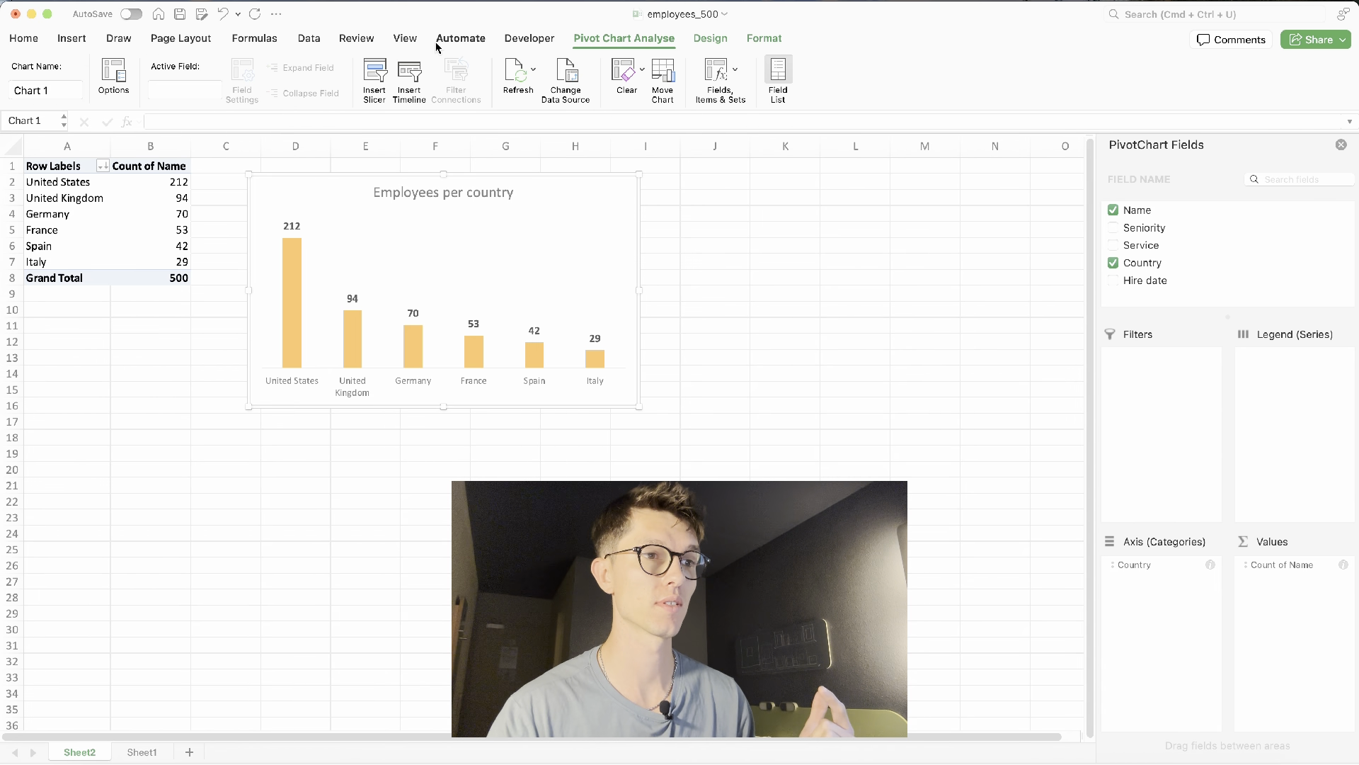
click(381, 80)
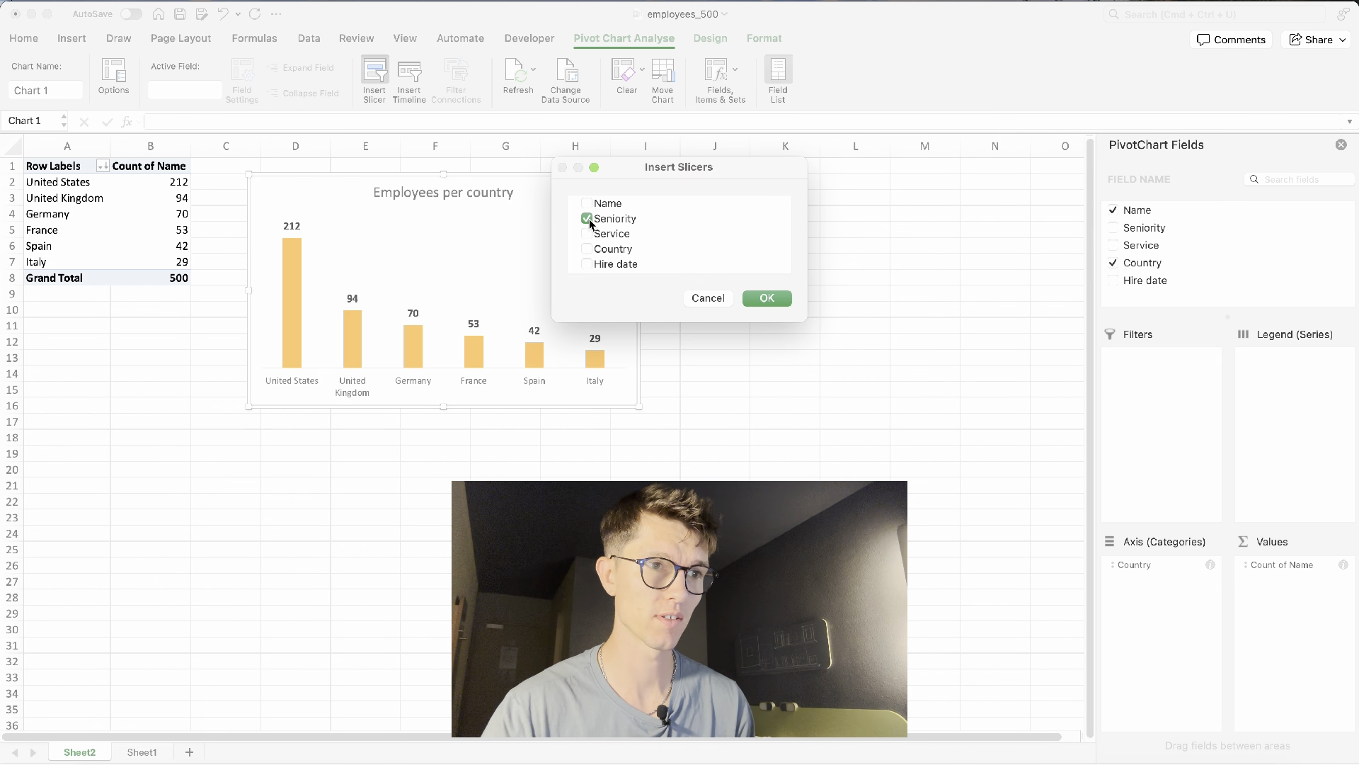
click(588, 249)
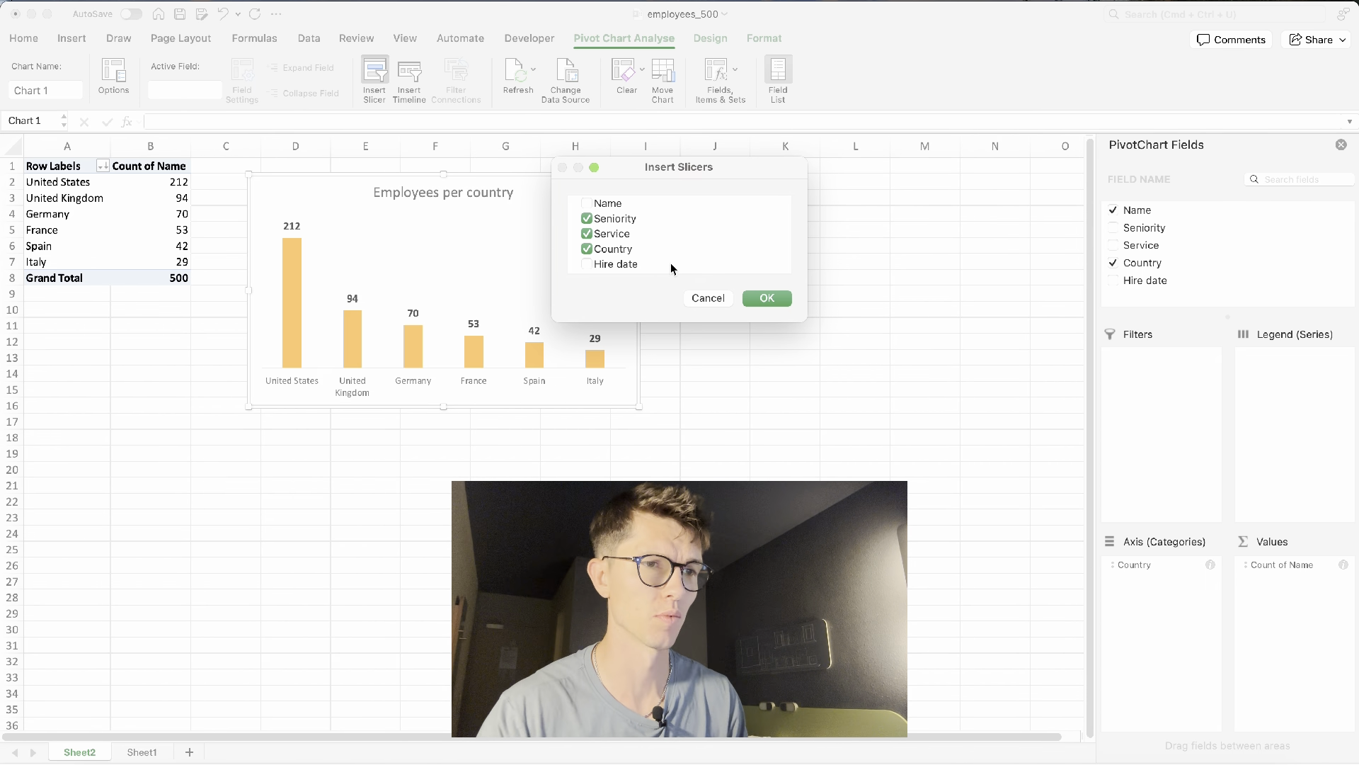
click(753, 297)
- Move the Seniority slicer beside the chart and apply a green dark slicer style
drag(520, 303, 730, 205)
click(380, 105)
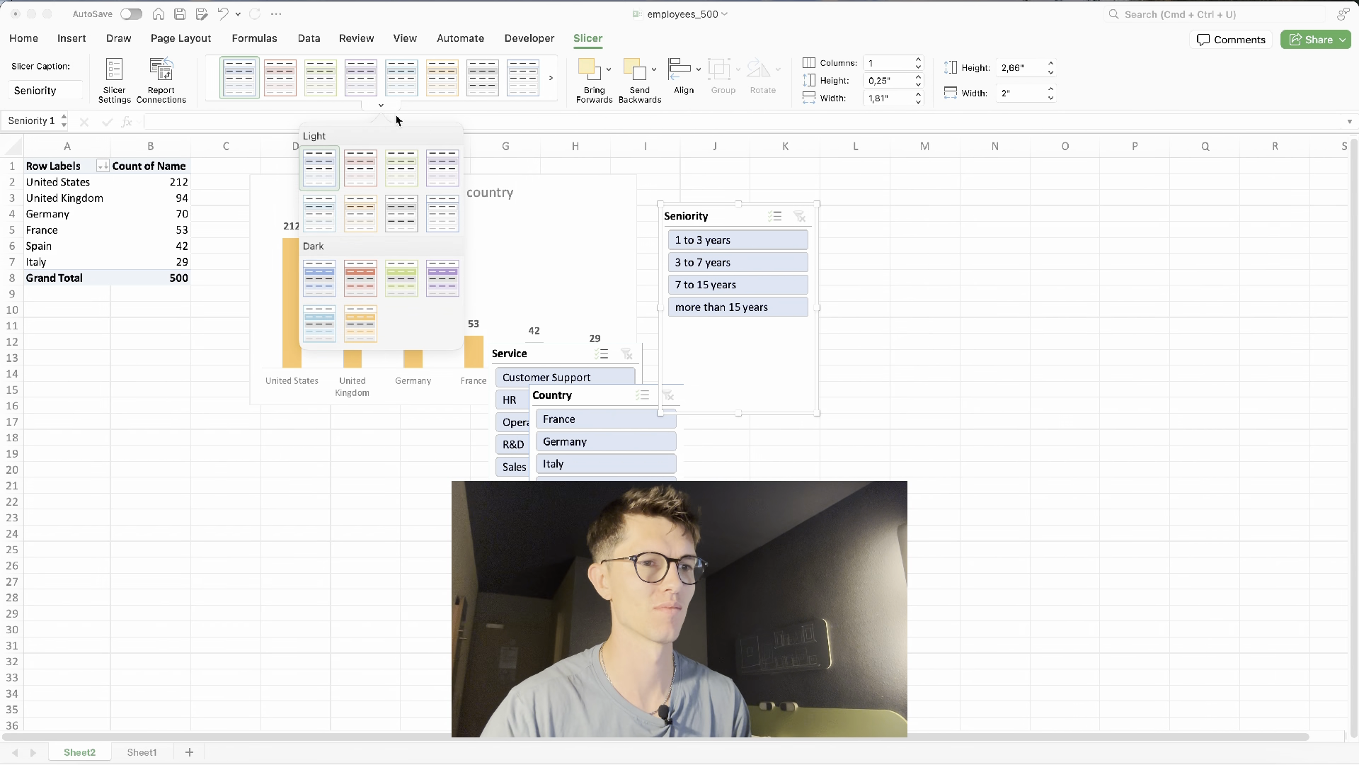
click(409, 268)
- Move the Service slicer beside the Seniority slicer and apply a purple dark slicer style
drag(518, 356, 858, 221)
click(381, 105)
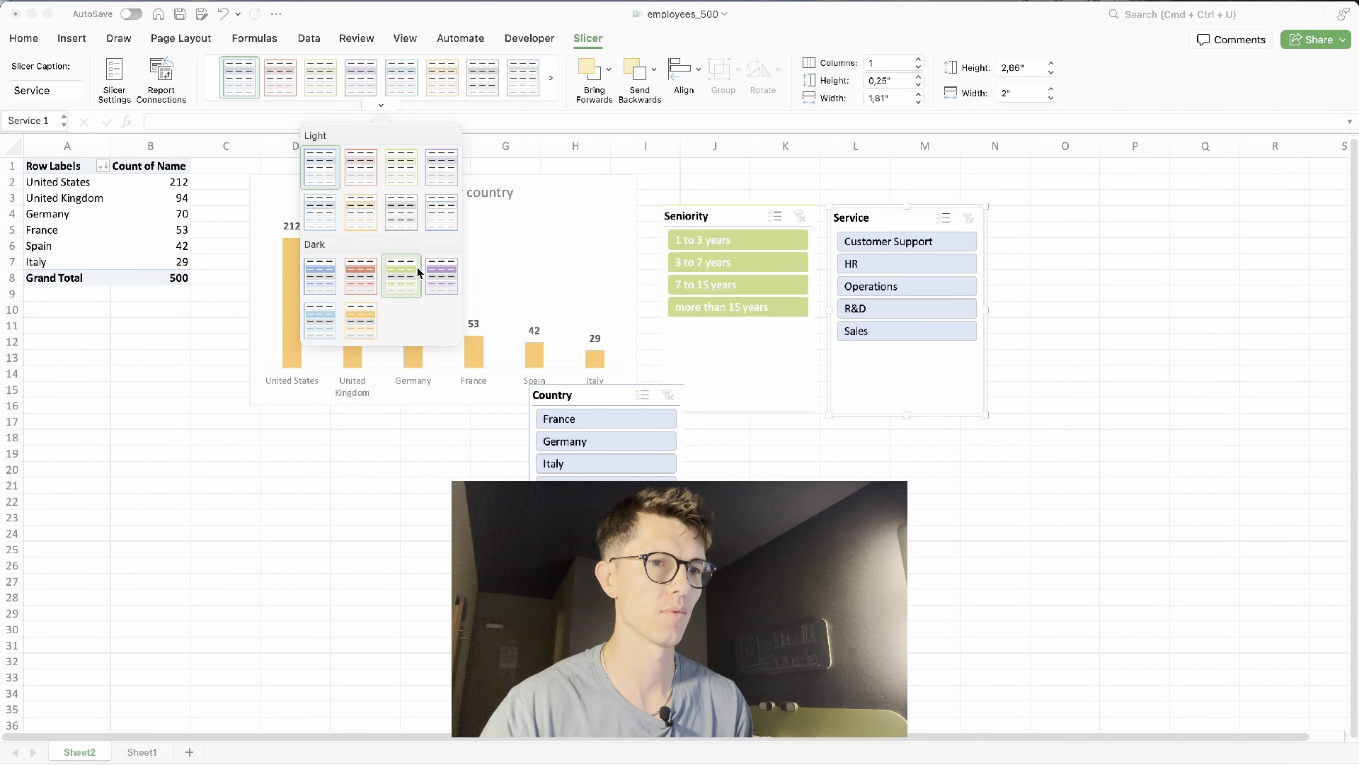
click(439, 278)
- Move the Country slicer beside the Service slicer and apply a light blue slicer style
drag(595, 395, 1065, 244)
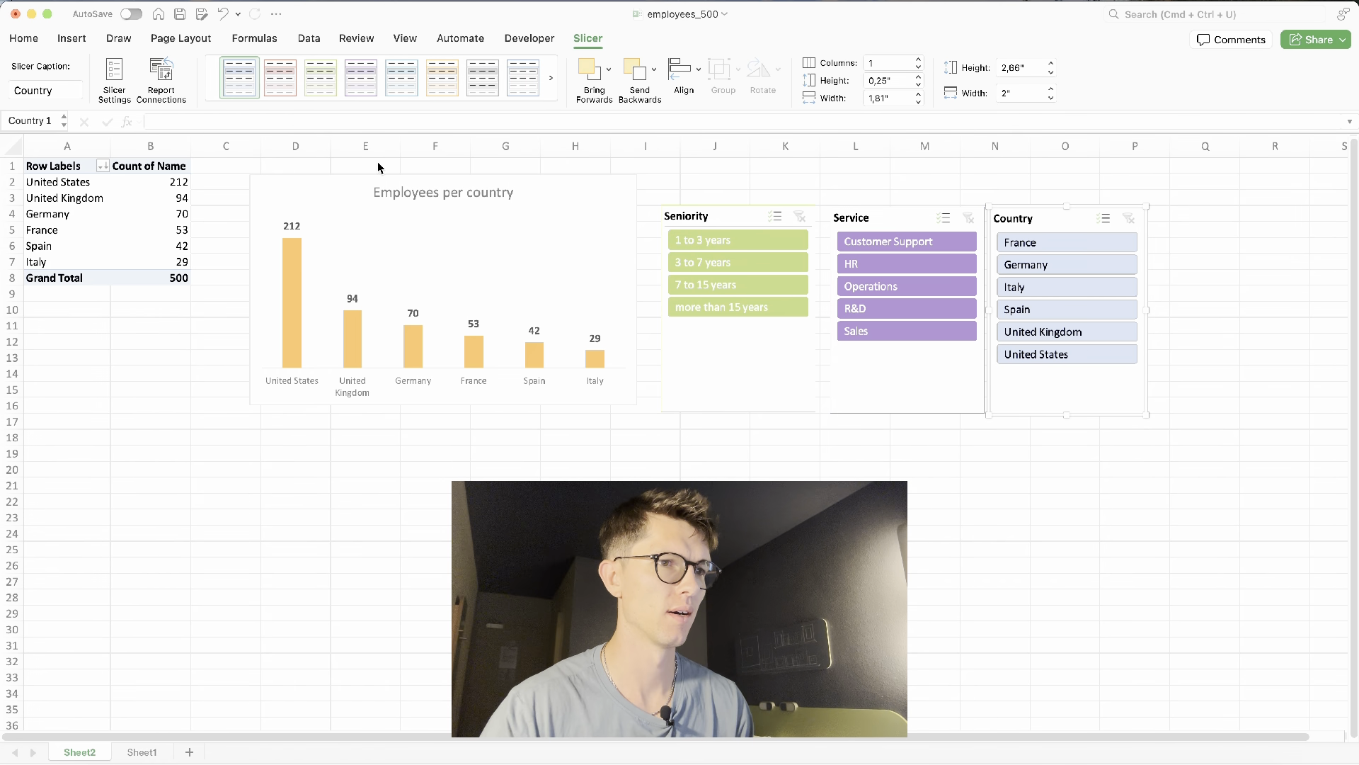
click(381, 105)
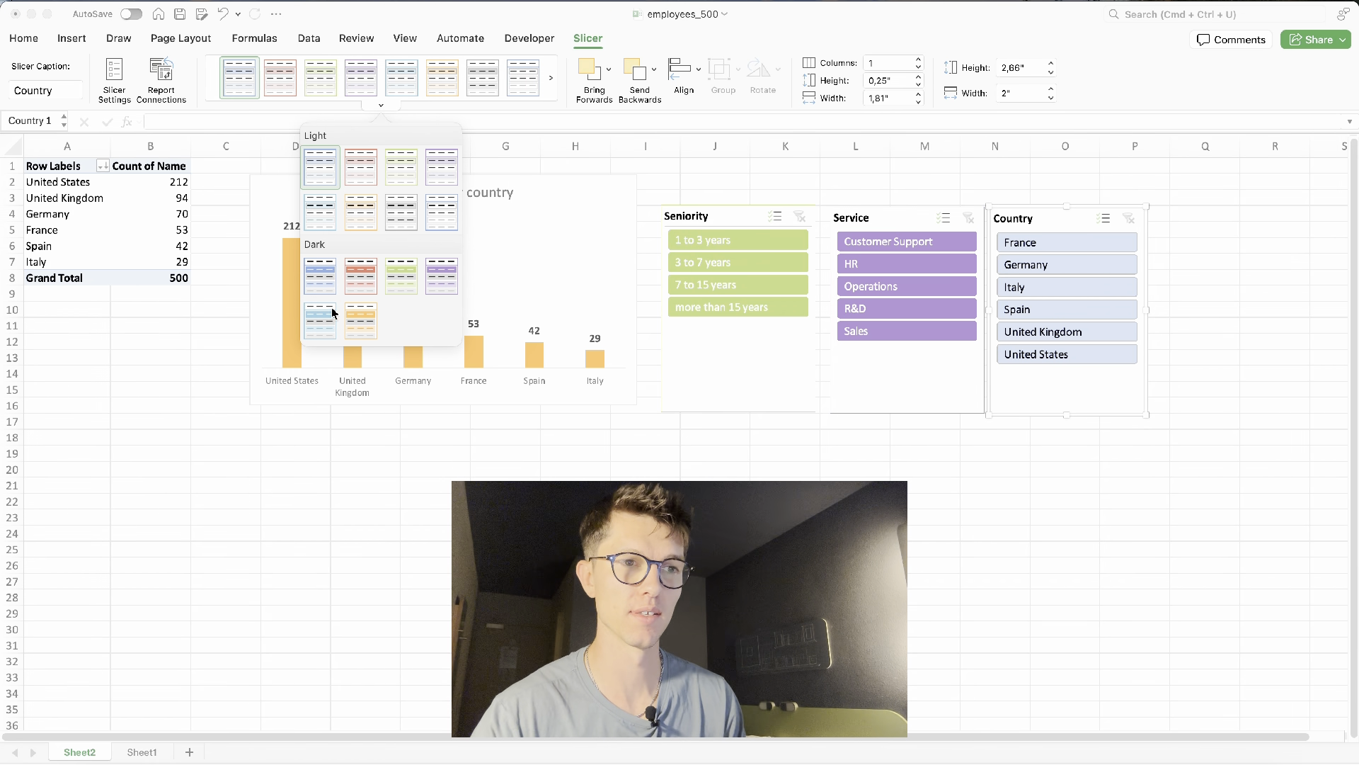
click(332, 313)
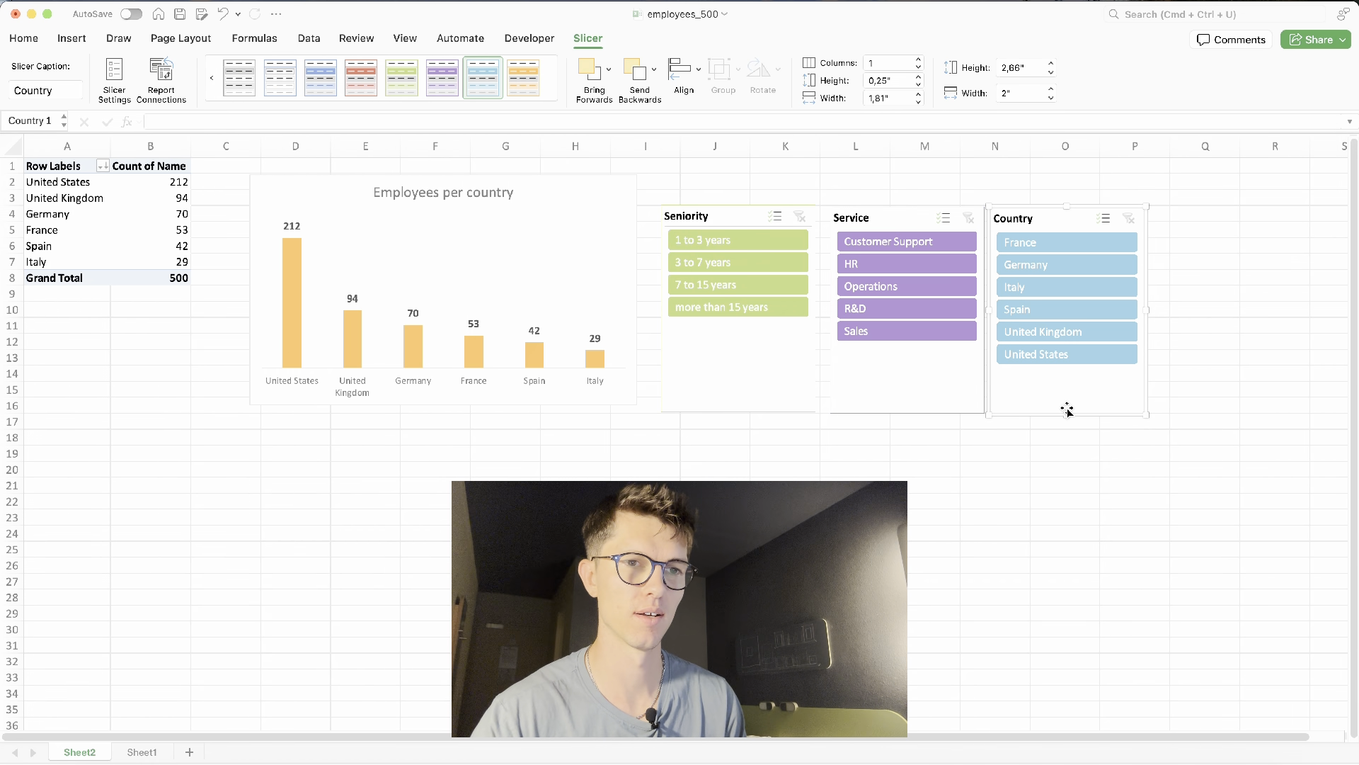
- Shorten the Country and Service slicers to fit their buttons
drag(1068, 411, 1064, 374)
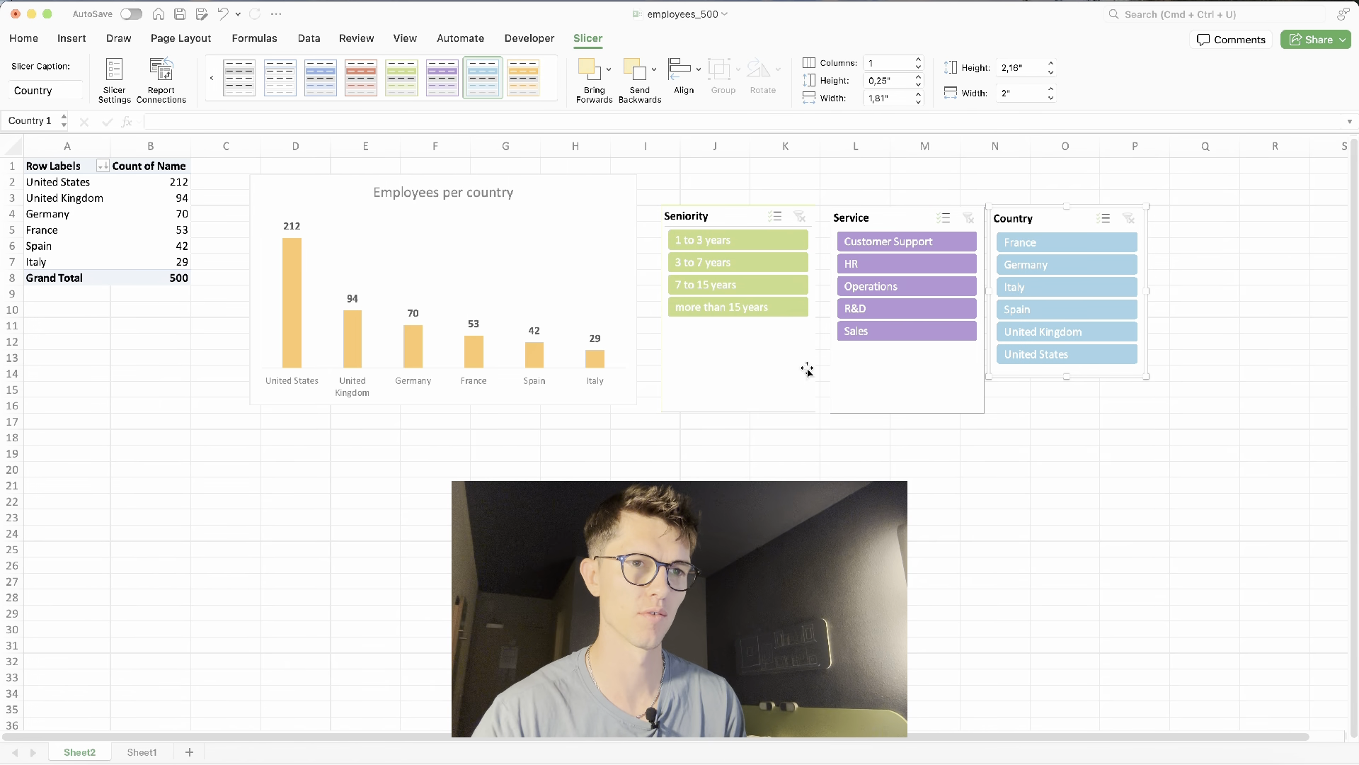
click(863, 390)
drag(907, 415, 906, 359)
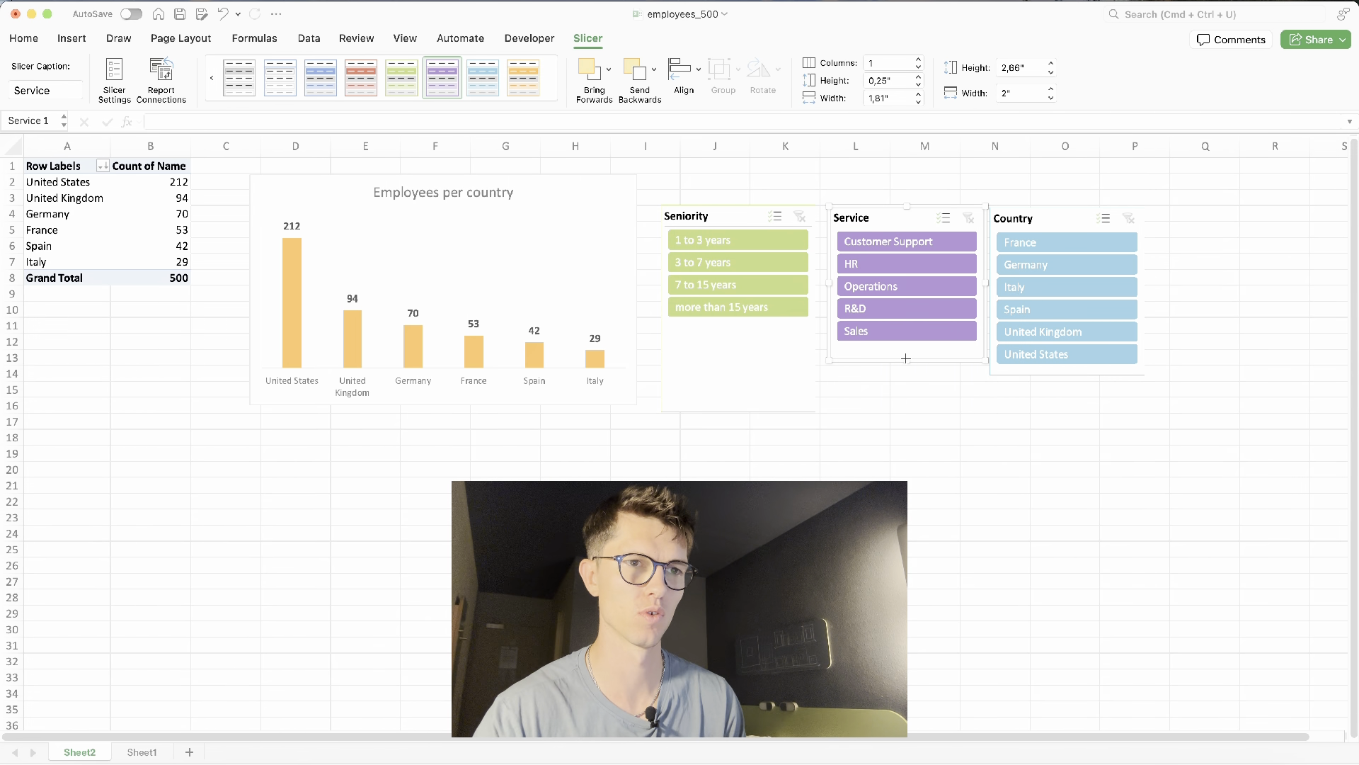
- Set the Service slicer to 2 columns and widen it to about 2.45 inches
click(917, 61)
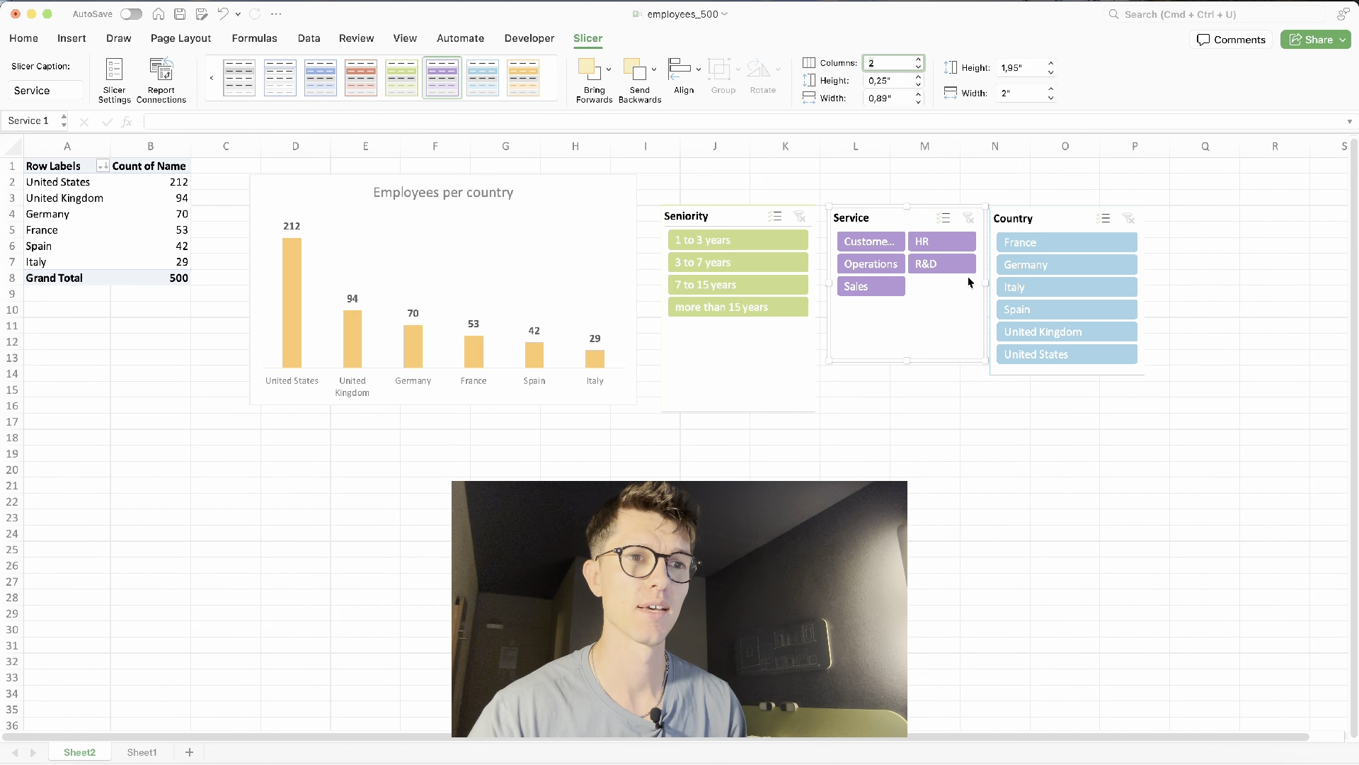
drag(1000, 285, 1034, 285)
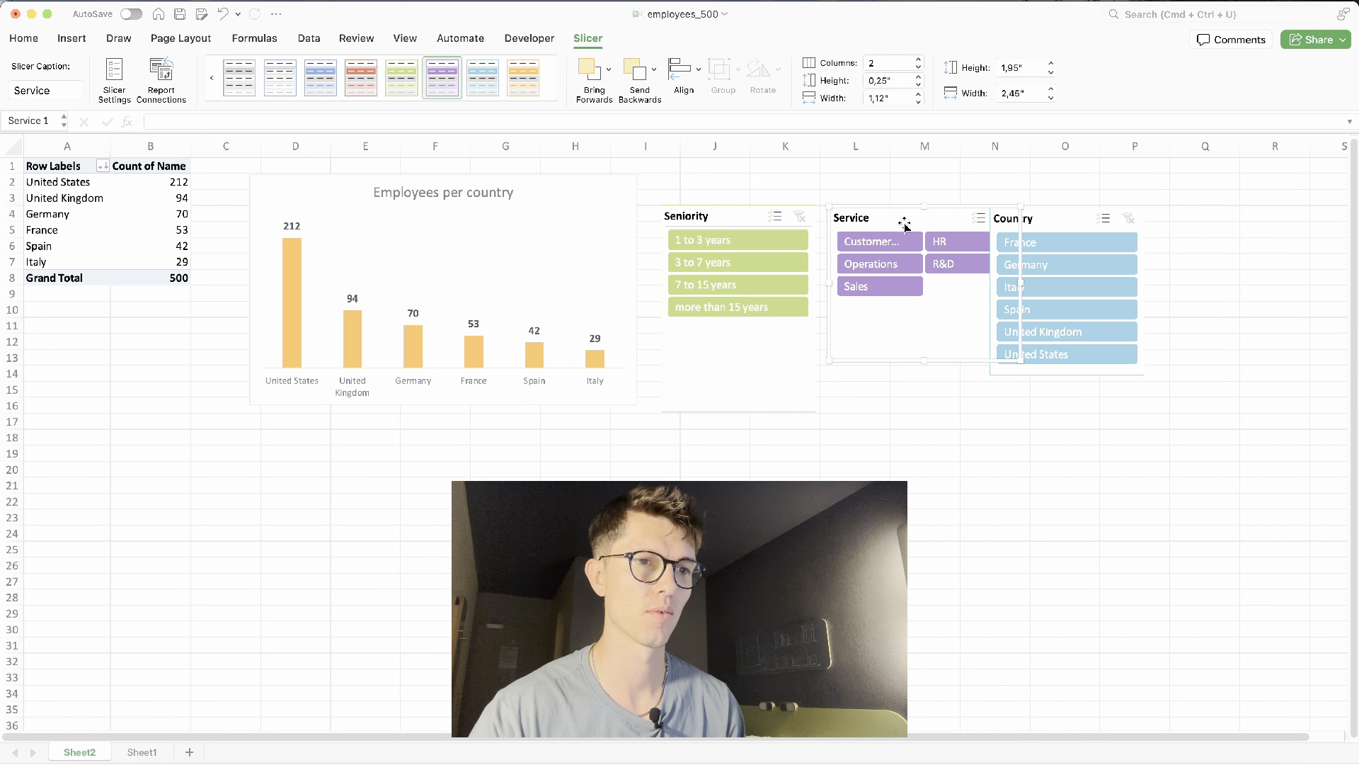
- Move the Service slicer directly below the Seniority slicer
drag(899, 218, 737, 330)
click(732, 385)
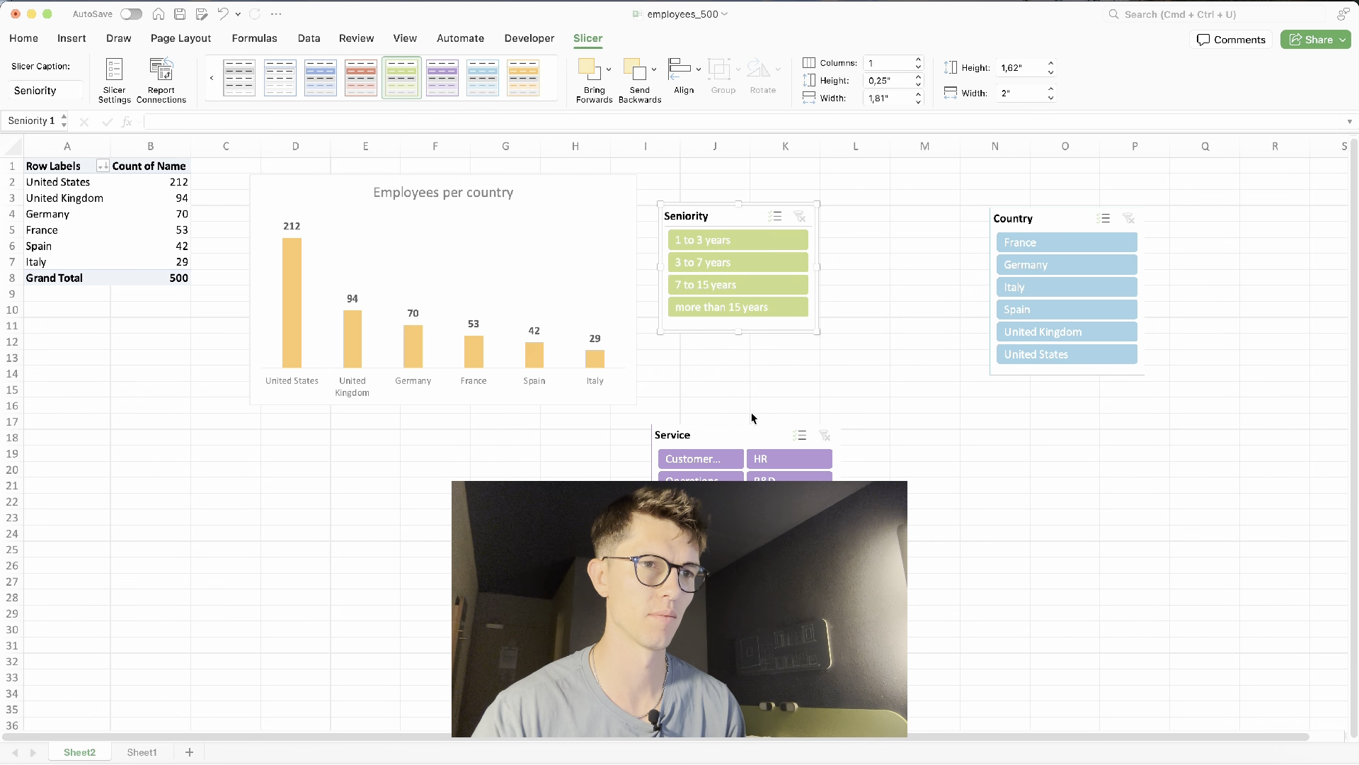
click(747, 422)
drag(747, 421, 748, 326)
- Test the slicers by filtering several seniority levels and the HR service, then clear both slicer filters
click(732, 263)
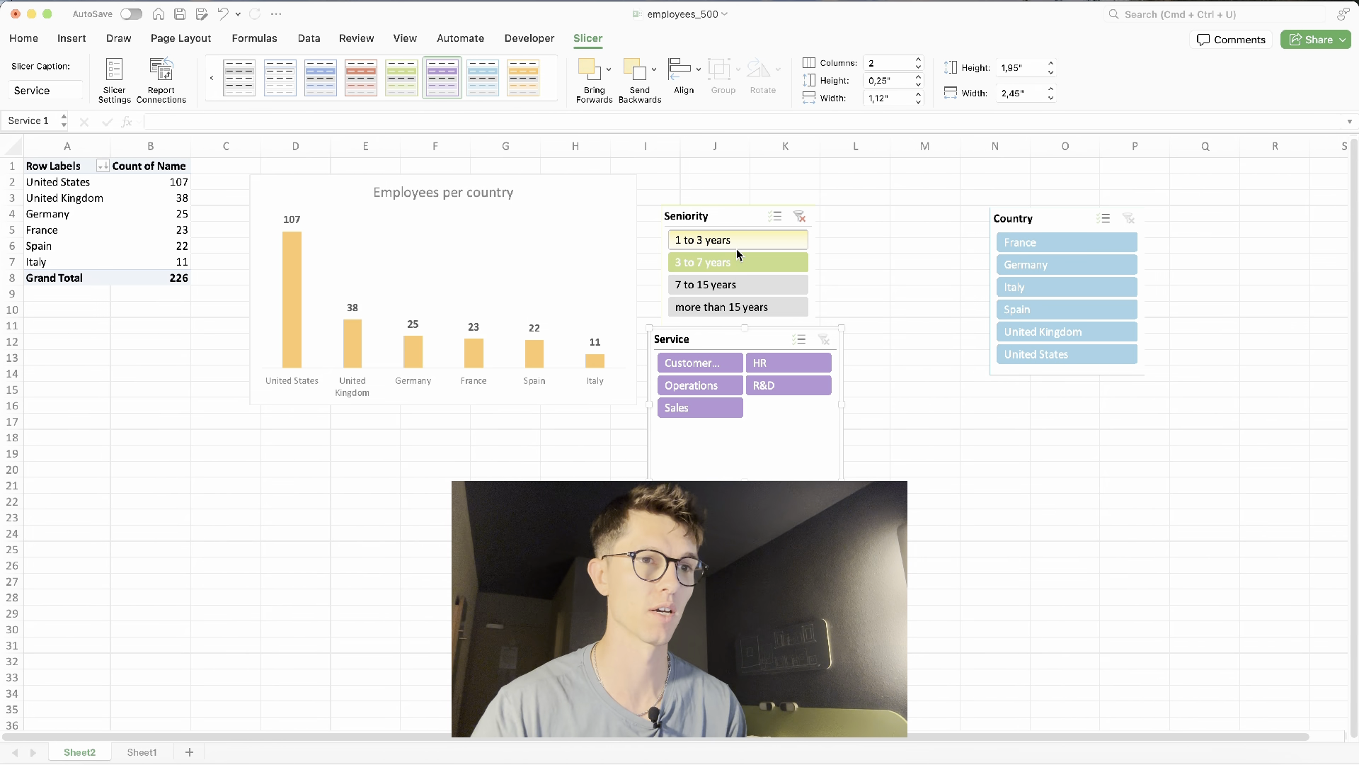
click(736, 250)
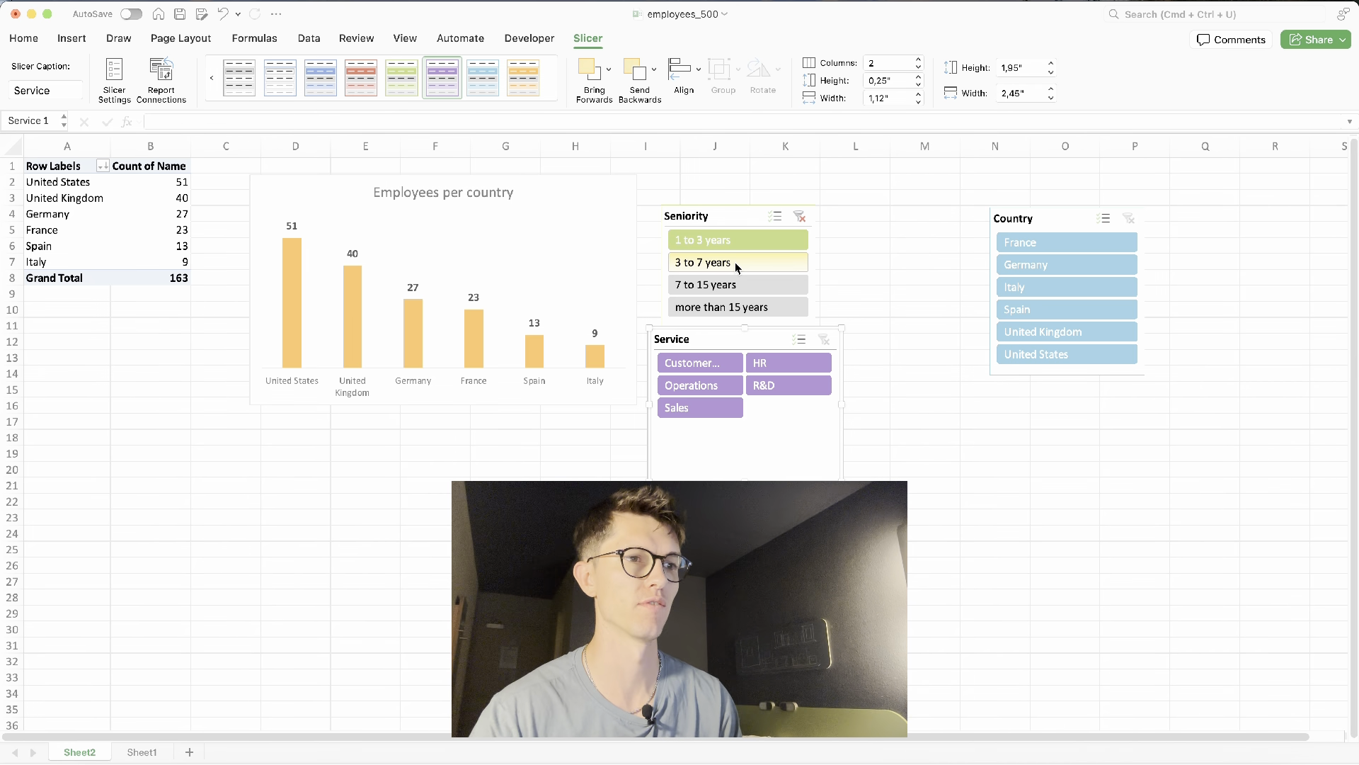
click(736, 306)
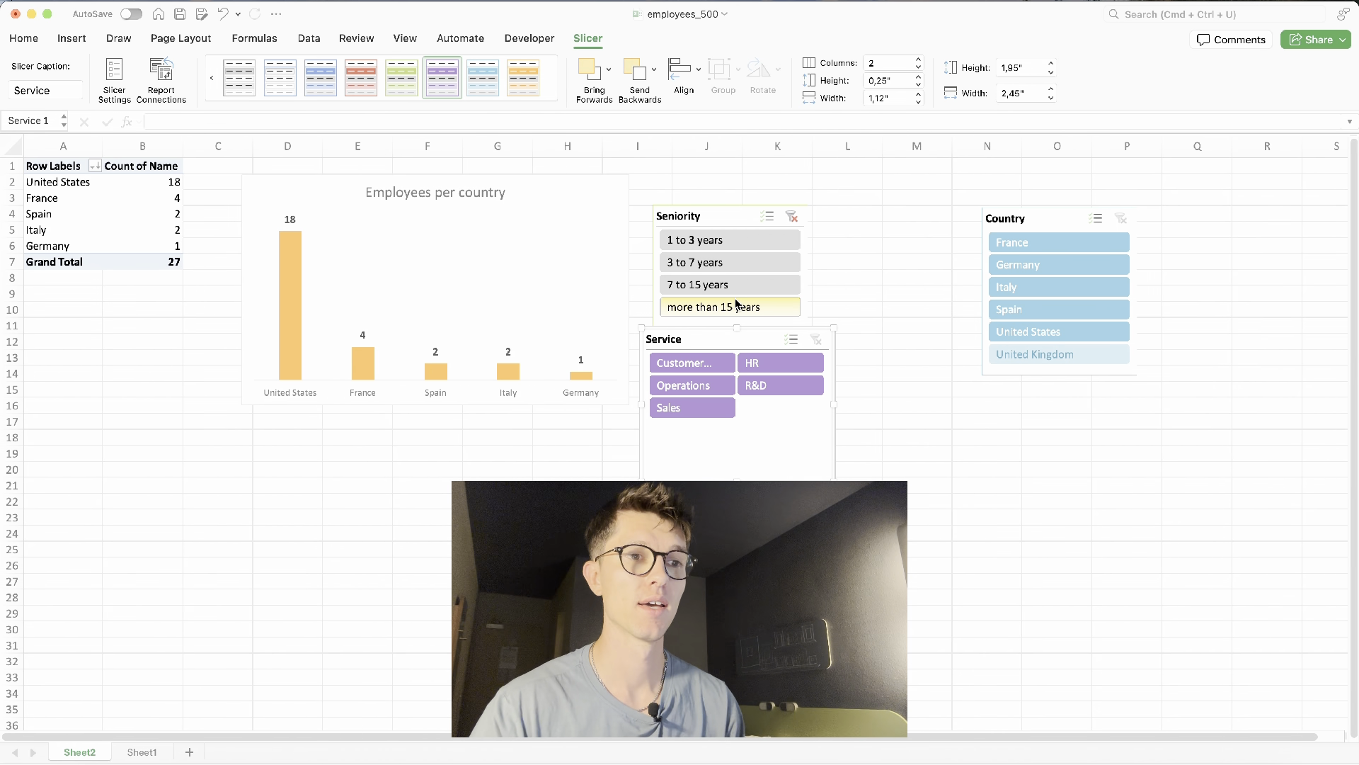
click(756, 363)
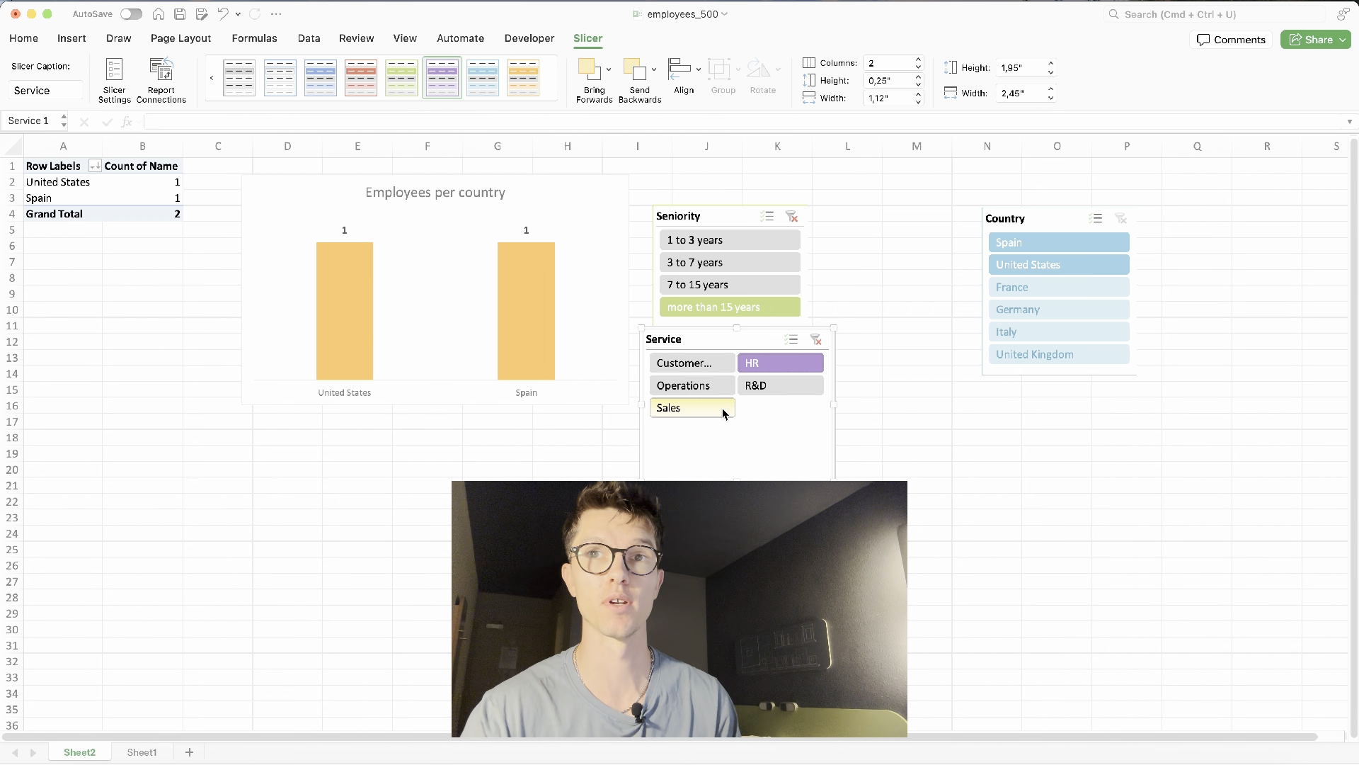
click(820, 342)
click(792, 216)
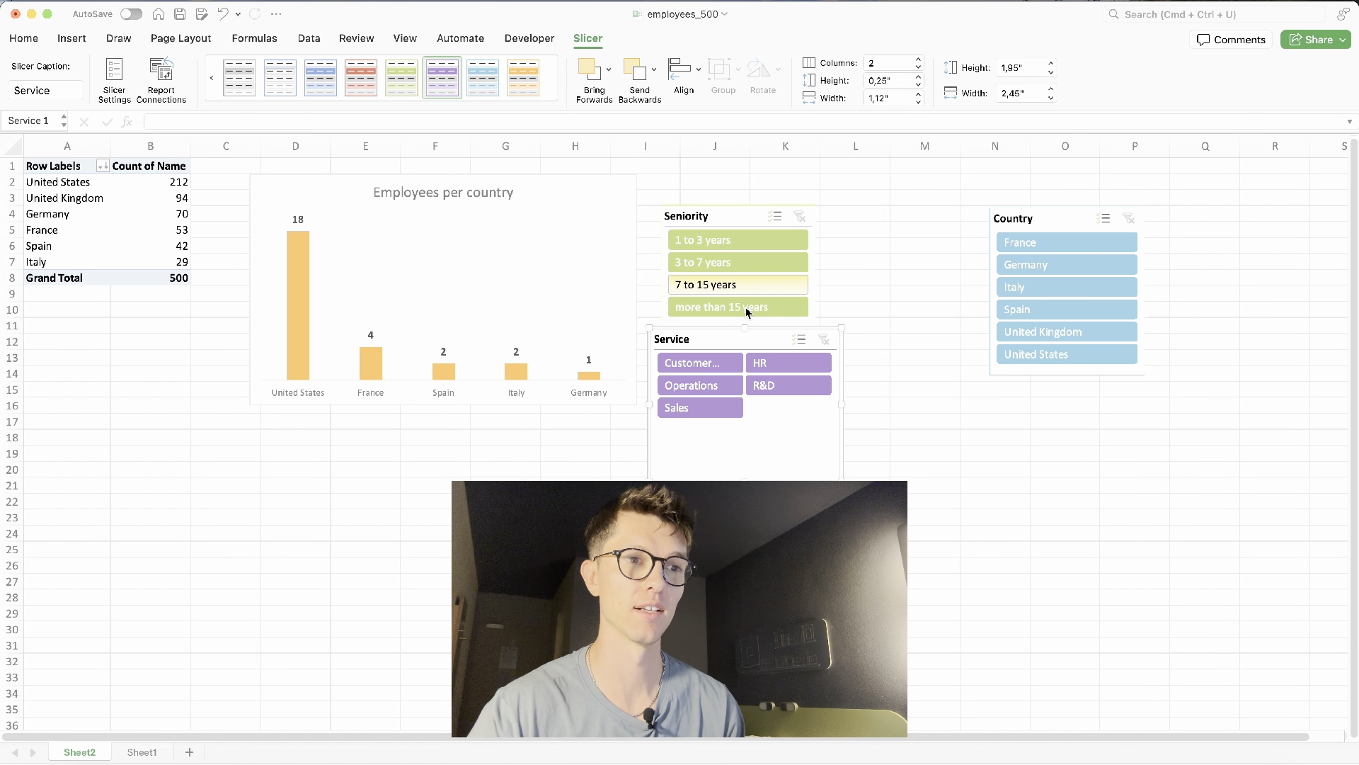
- Filter the dashboard to Sales employees with 3 to 7 years of seniority
click(699, 408)
click(736, 265)
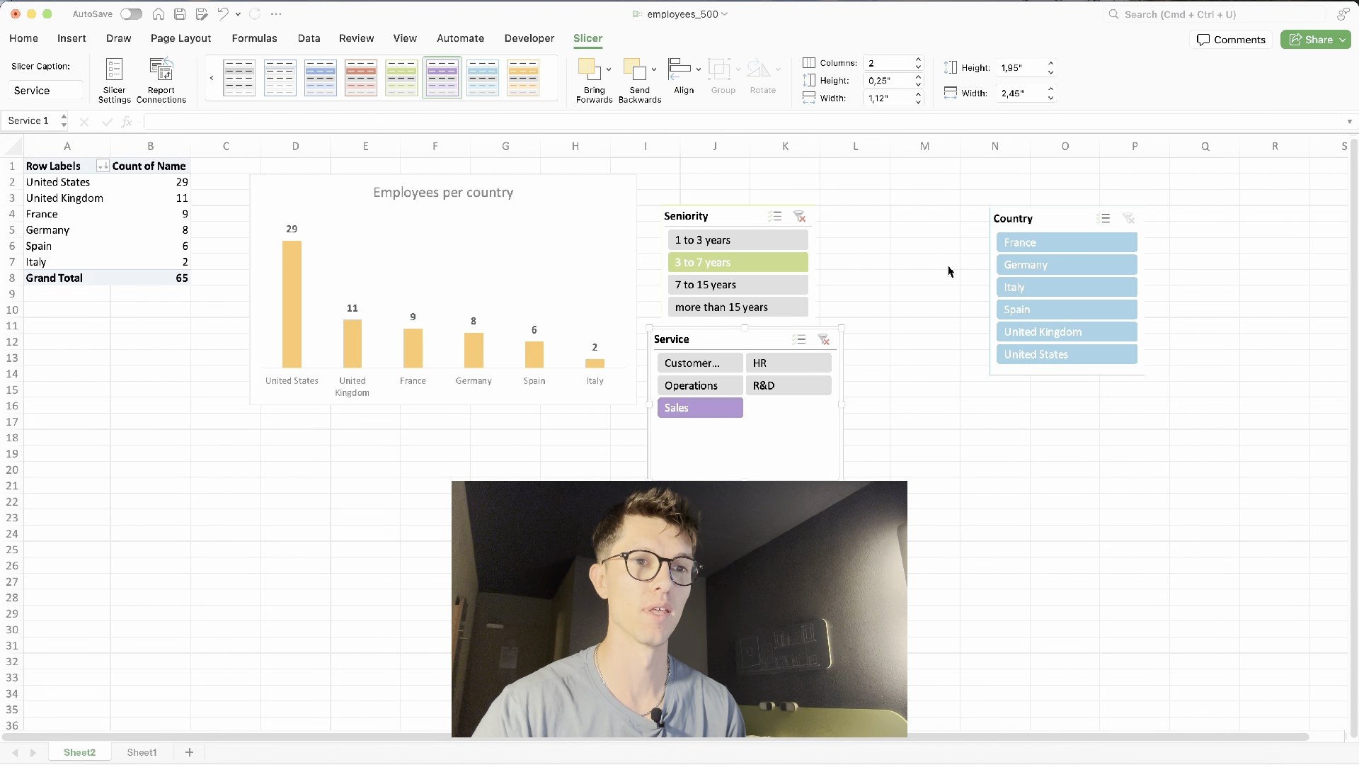
- Move the Country slicer closer to the Seniority slicer and test filtering Germany before clearing it
drag(1017, 232, 881, 223)
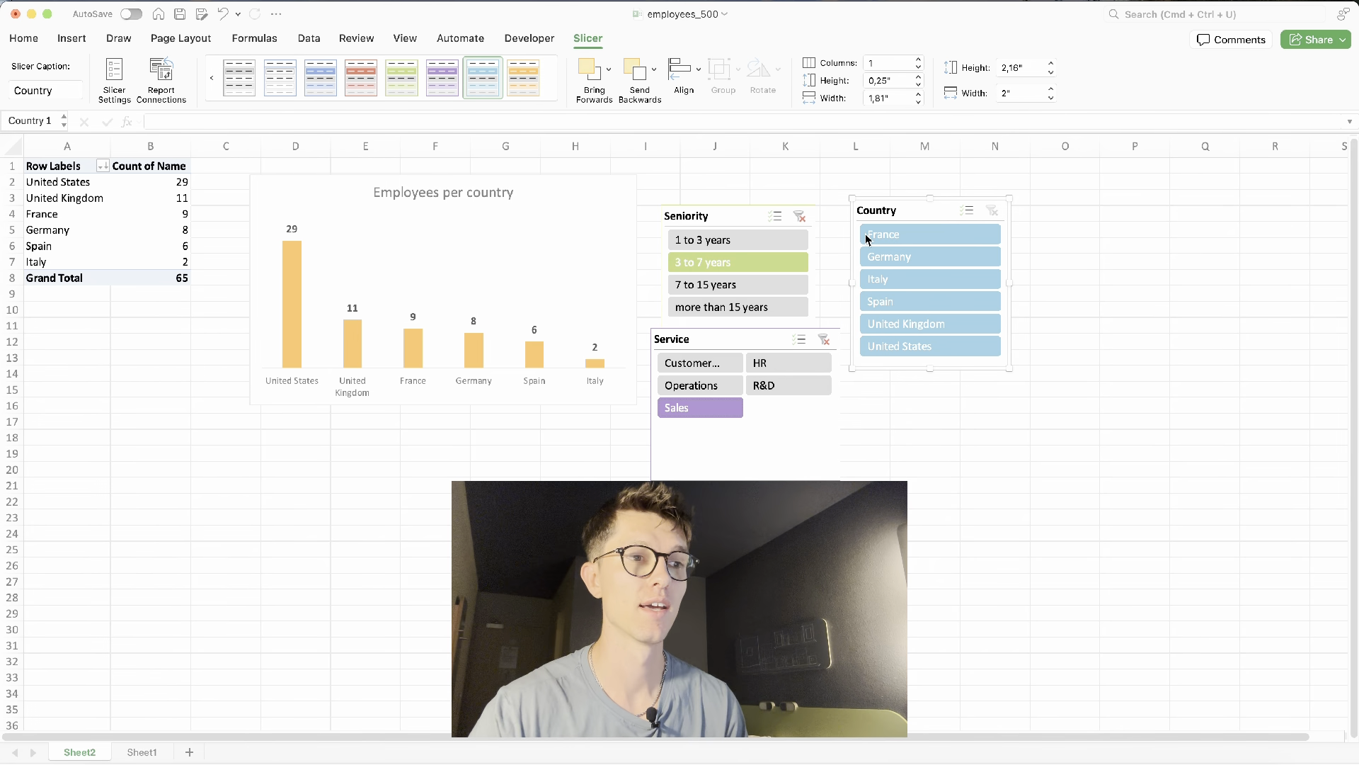
click(895, 256)
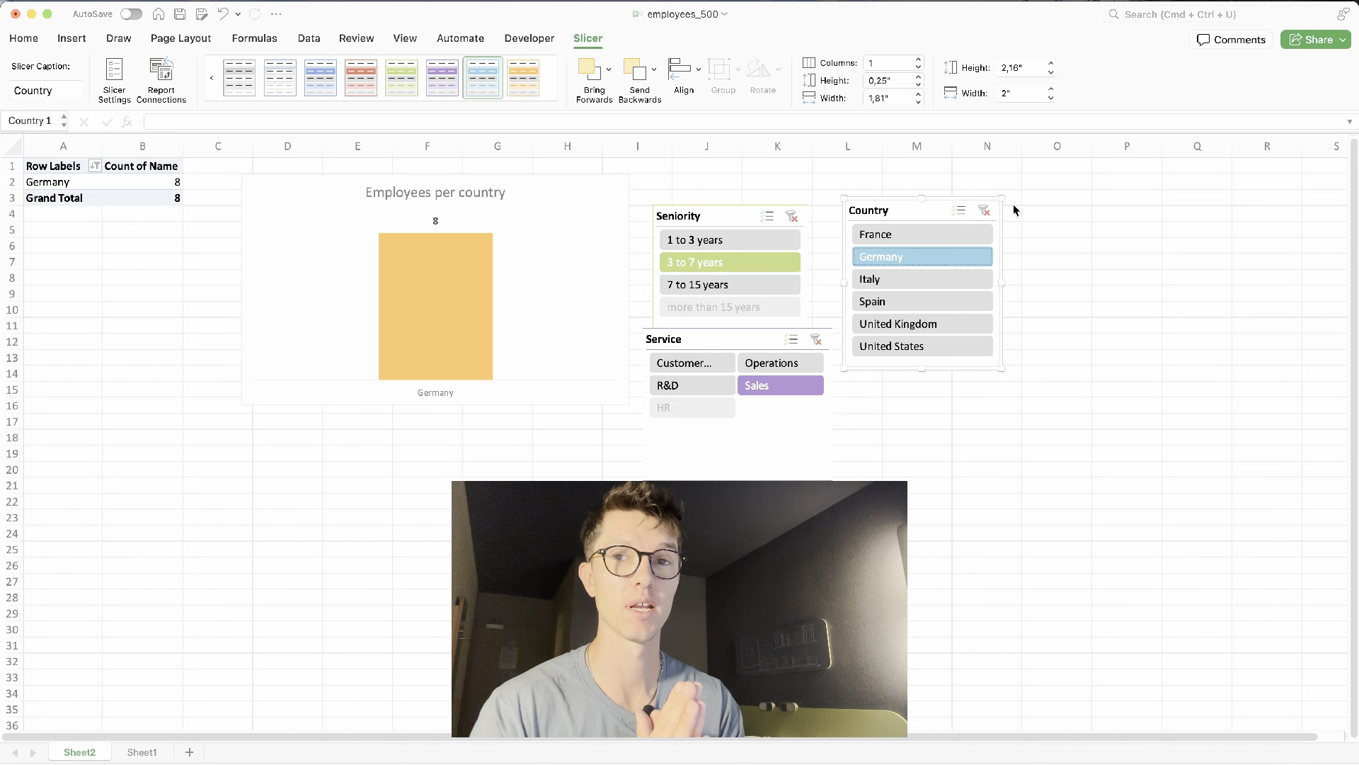
click(984, 211)
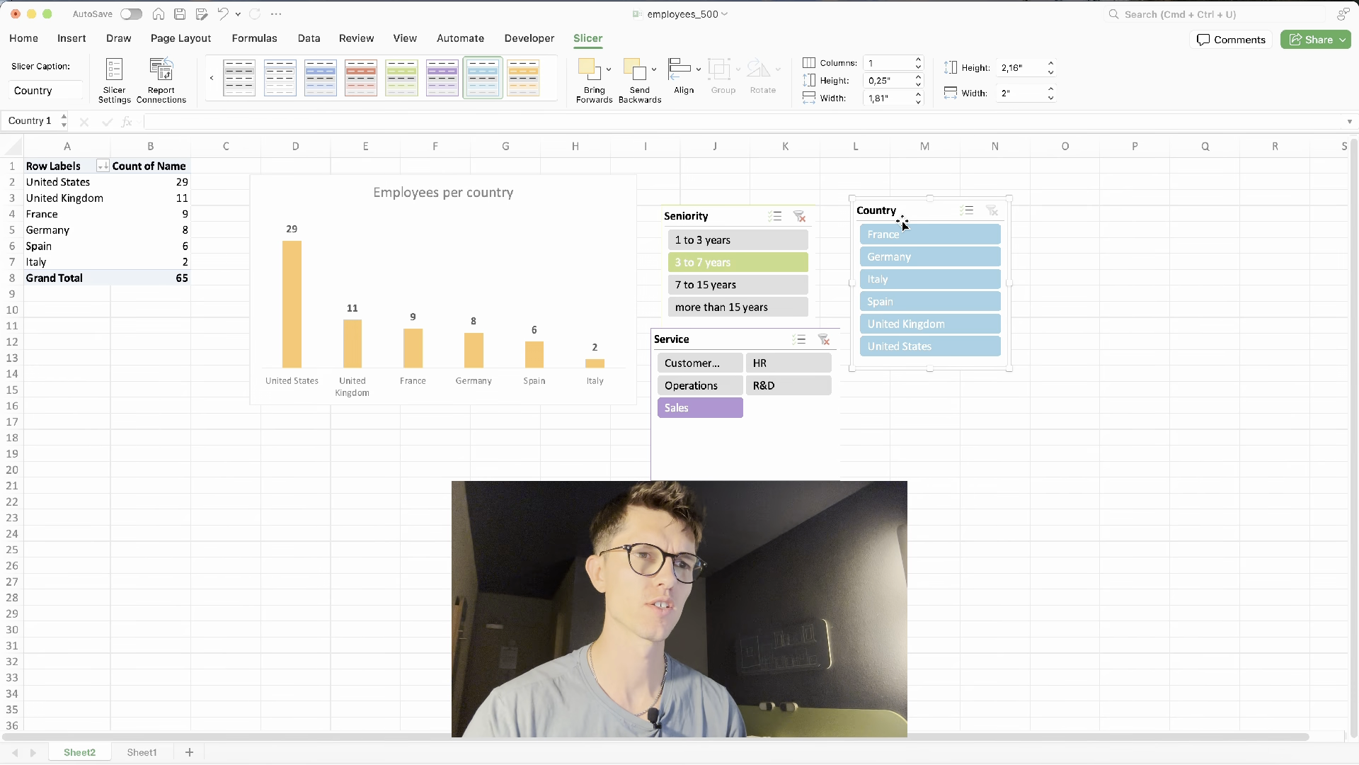
- Clear the Seniority and Service filters, then test filtering Spain and United Kingdom before clearing the Country filter
click(800, 216)
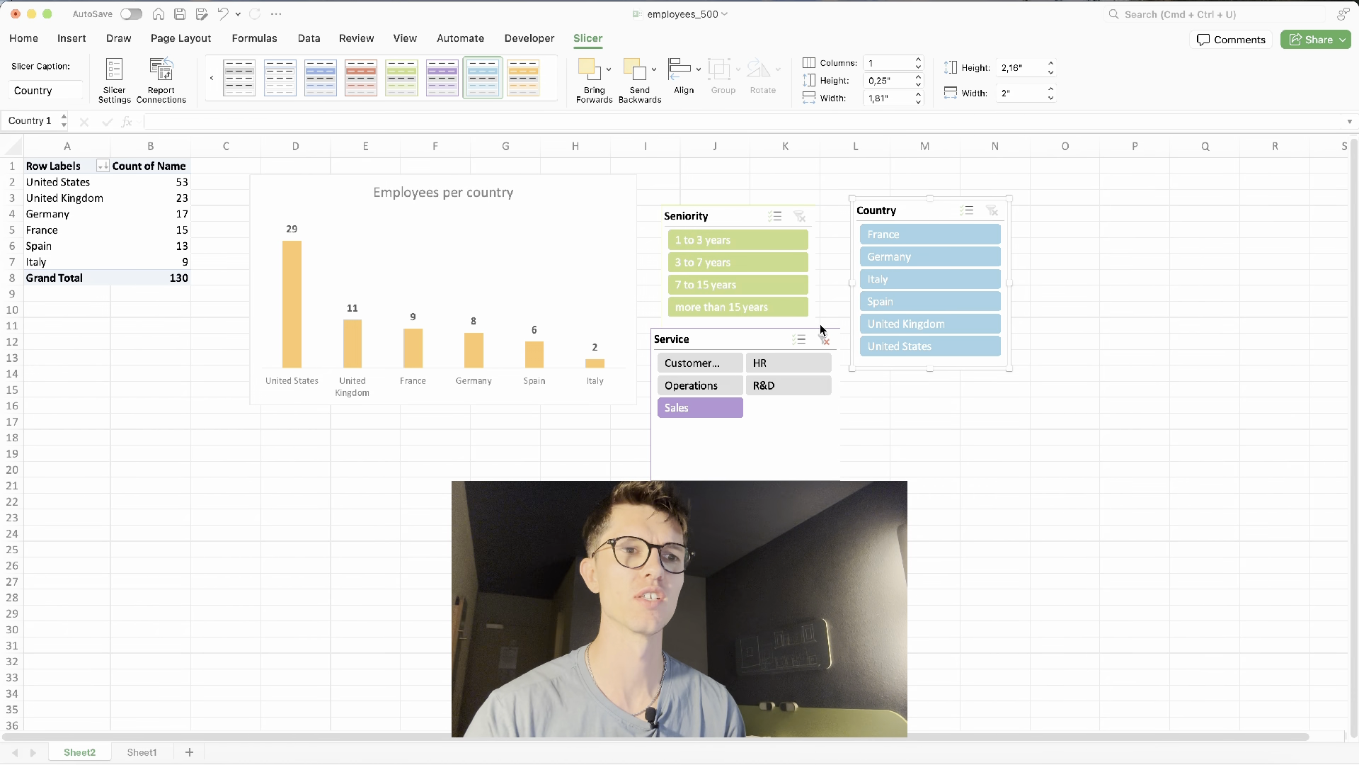
click(824, 341)
click(899, 304)
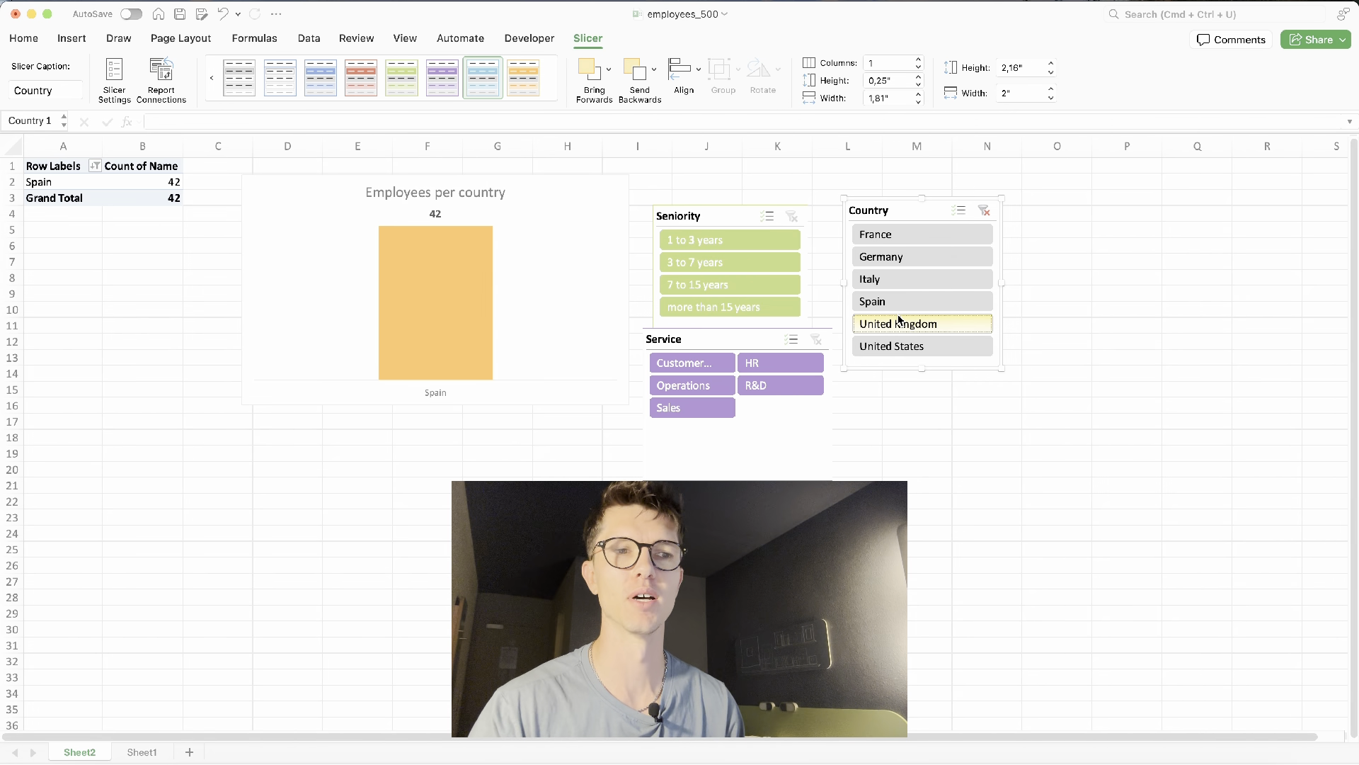
click(901, 322)
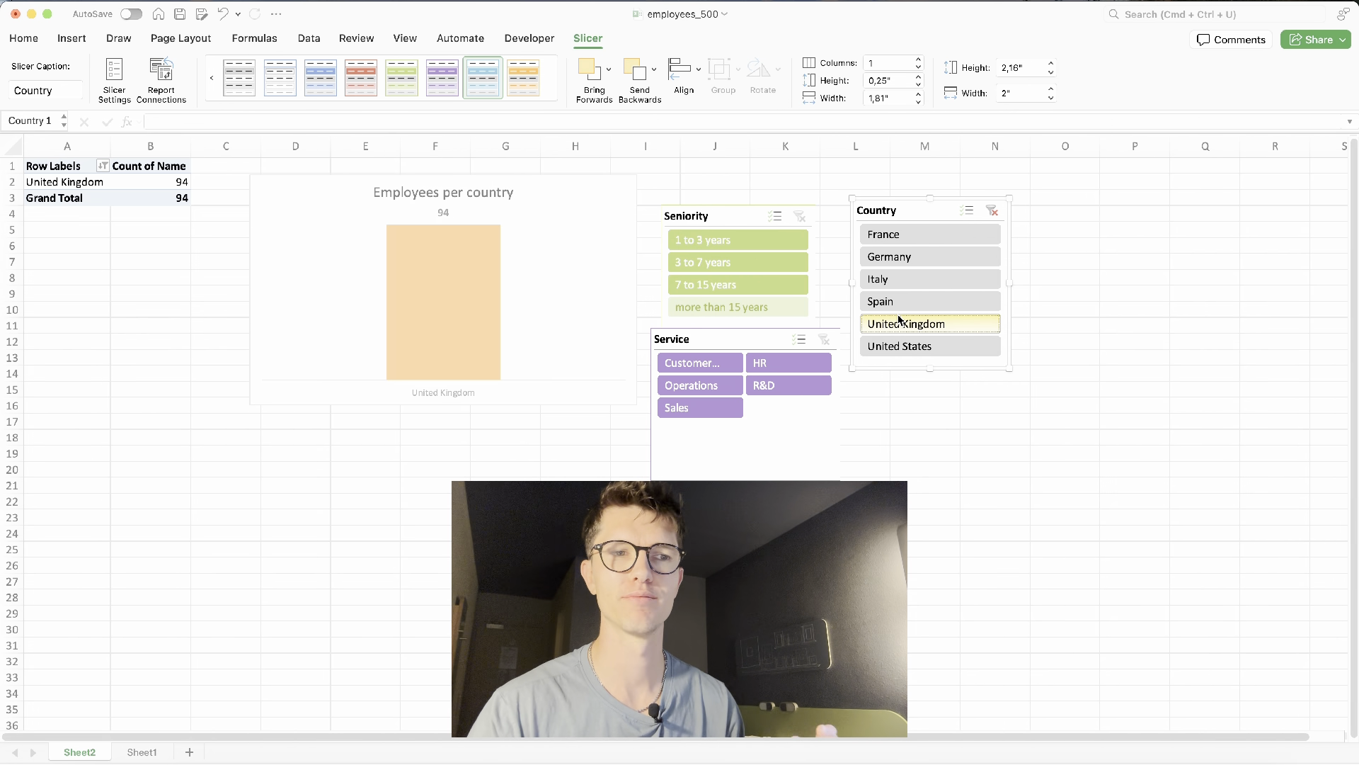
click(992, 211)
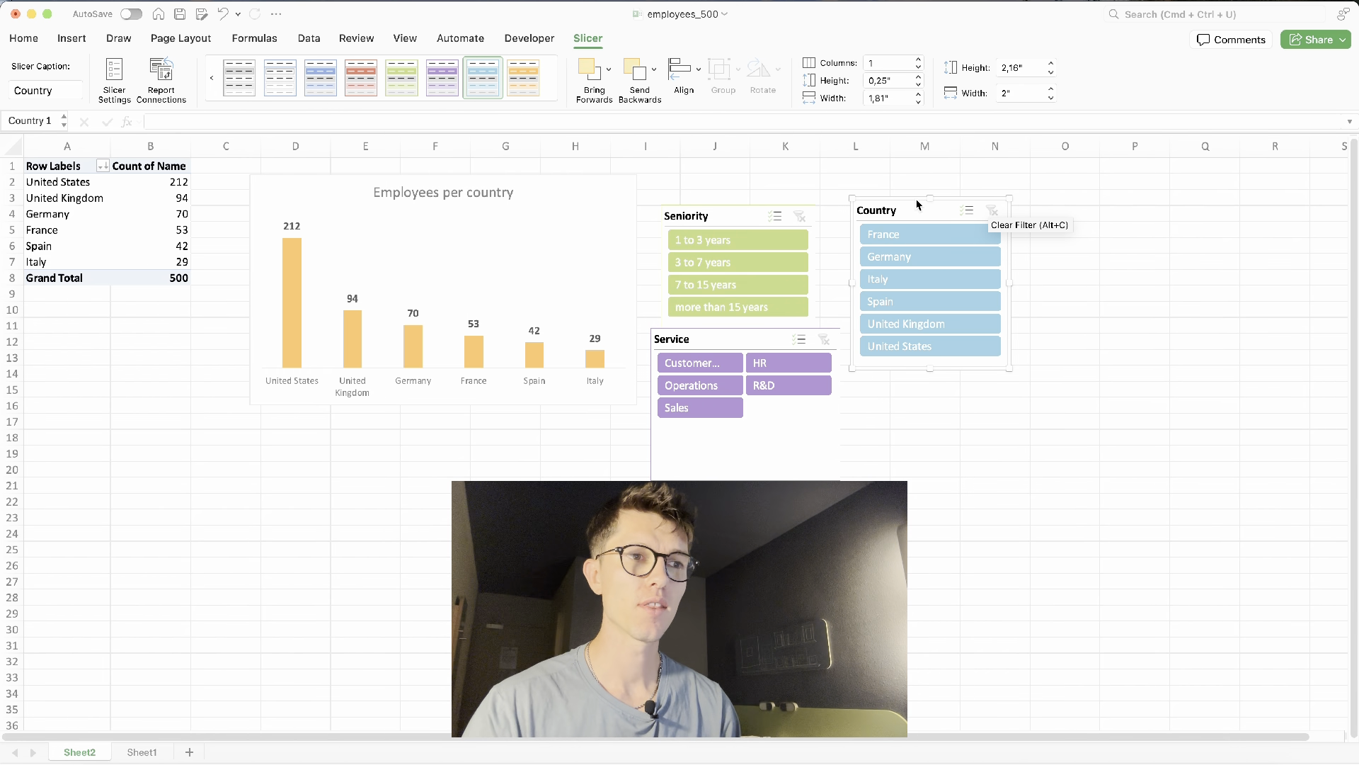
- Insert a timeline for the Hire date field from the pivot chart
click(622, 193)
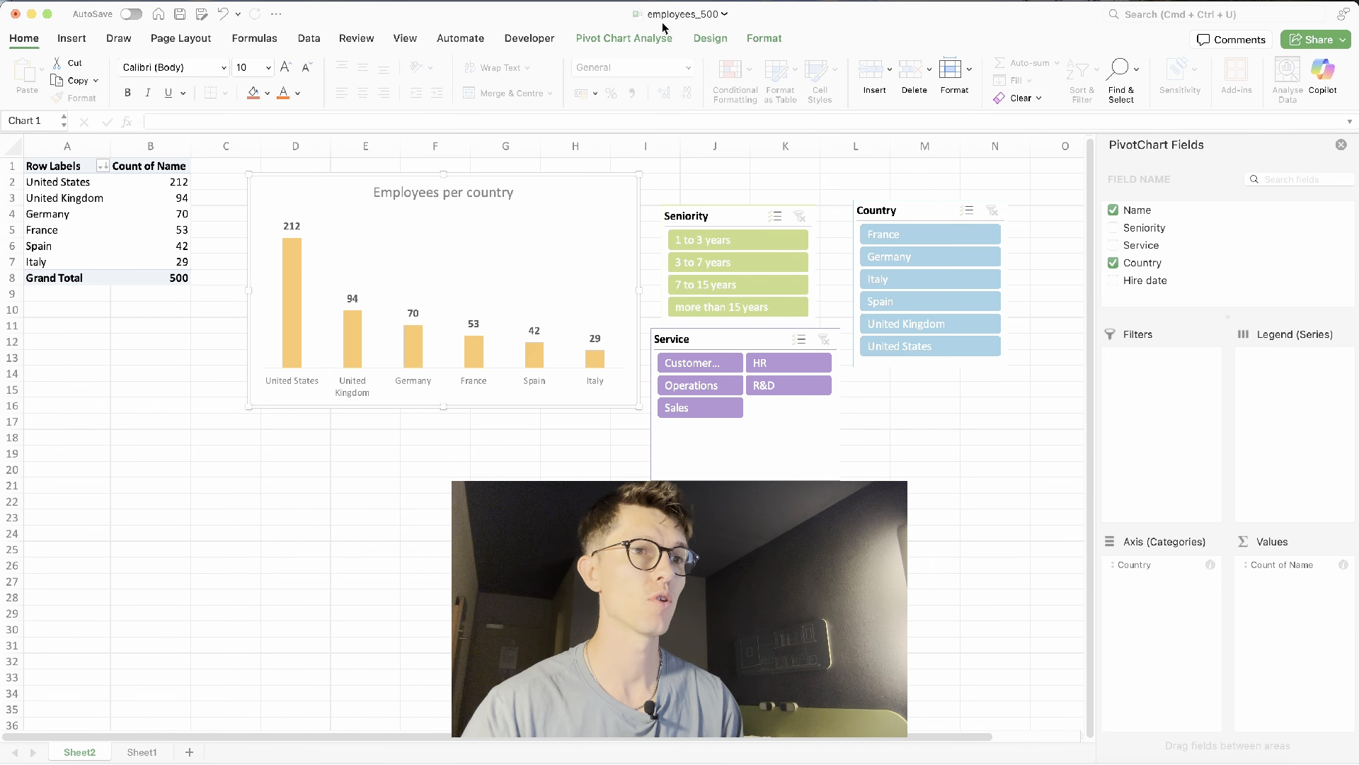
click(646, 39)
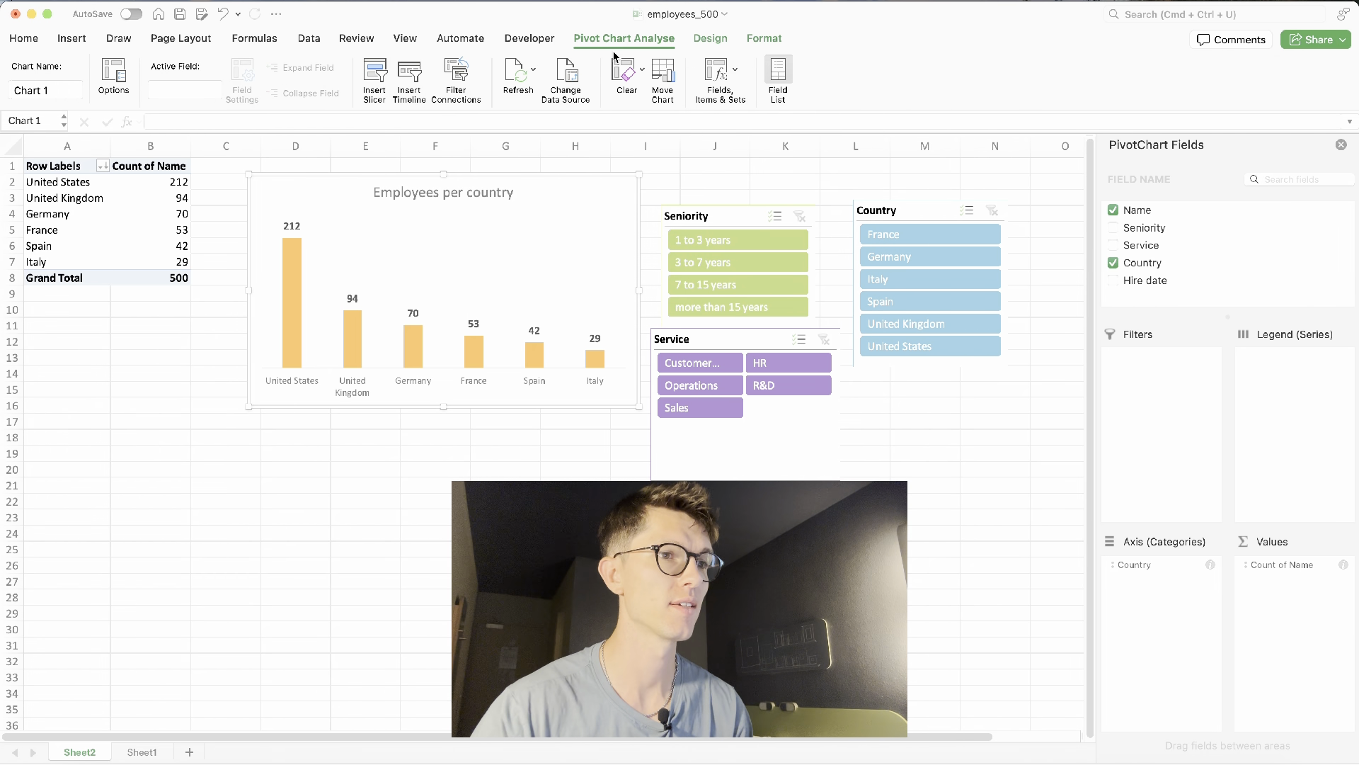
click(408, 79)
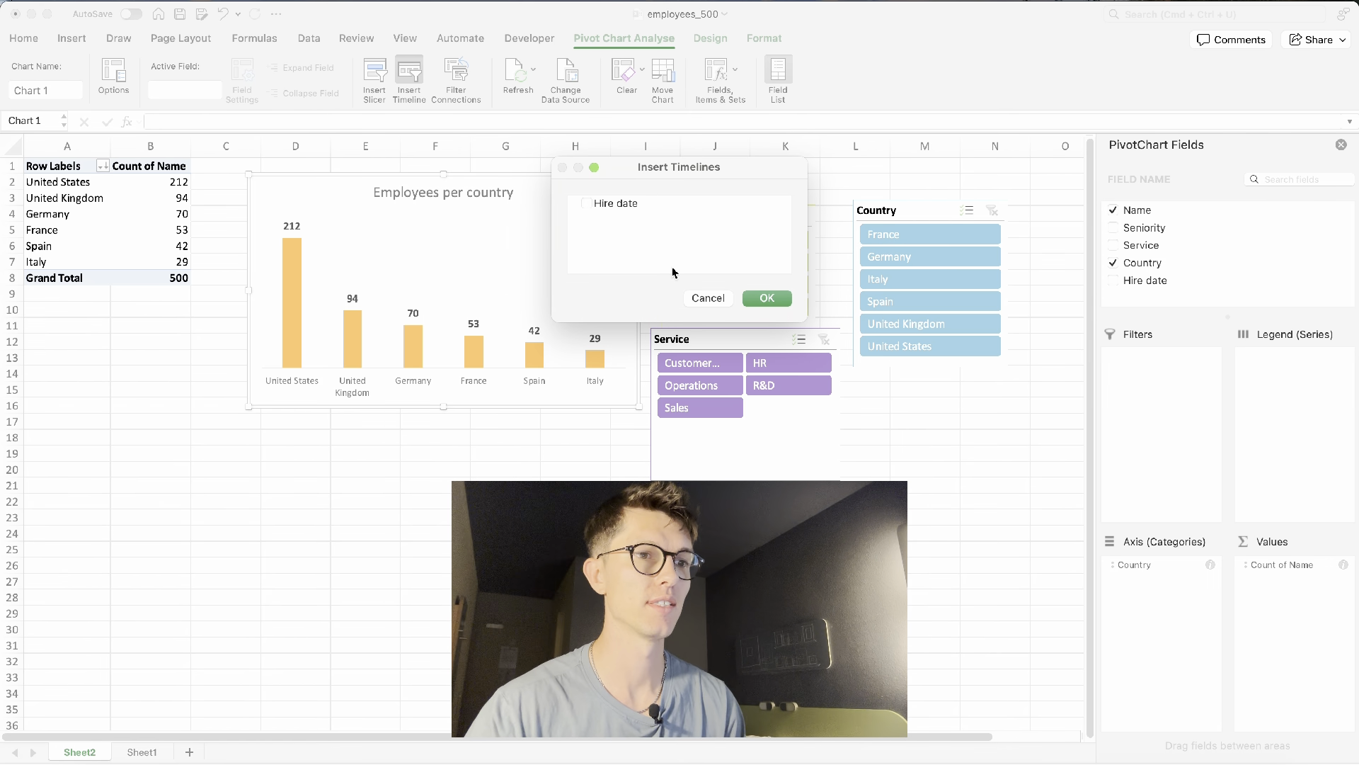
click(588, 203)
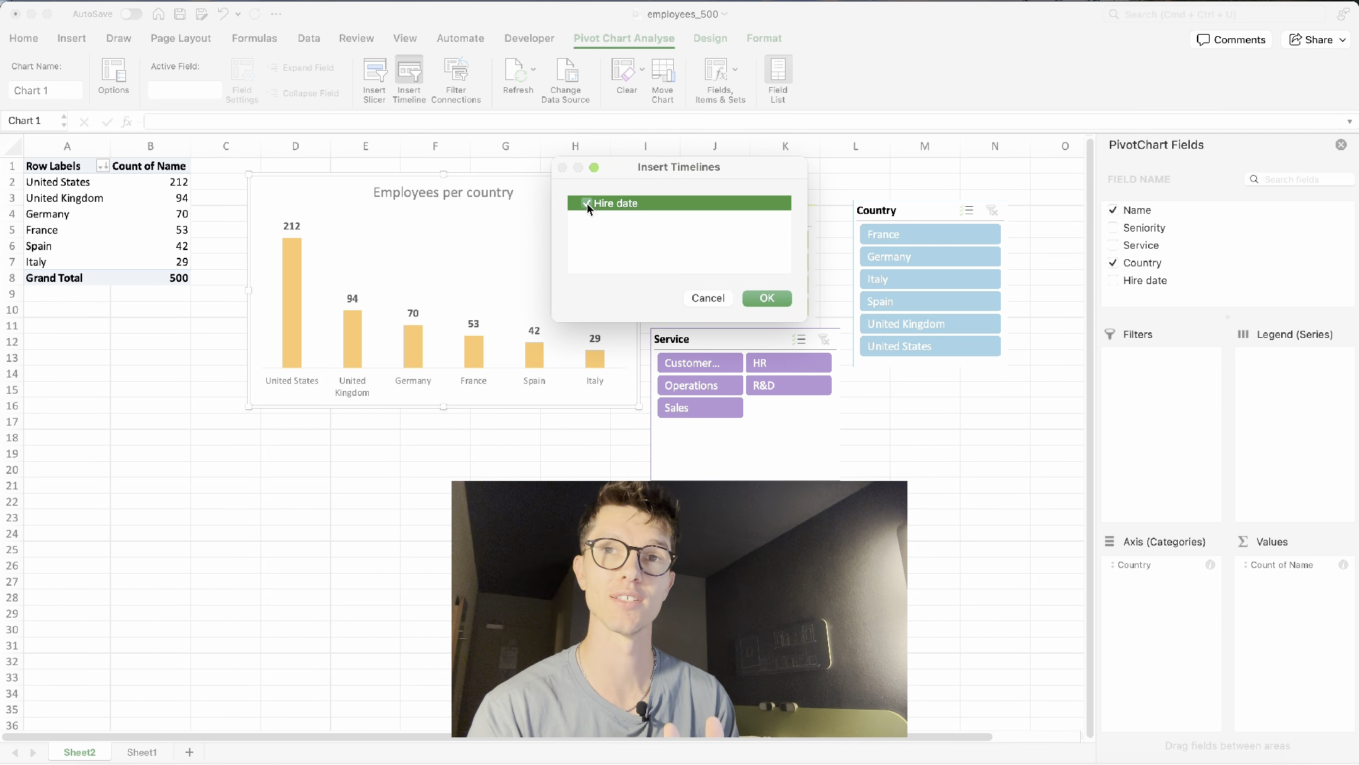
click(784, 299)
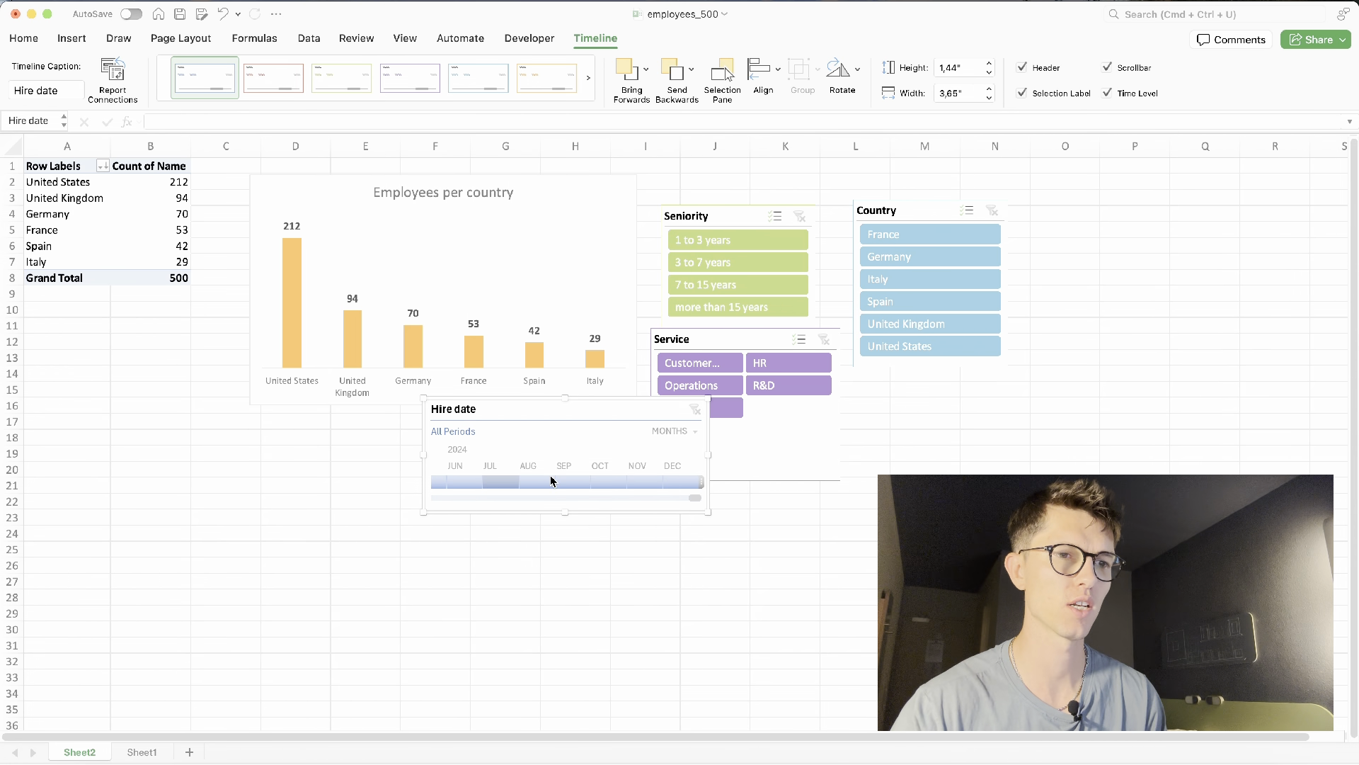
- Set the timeline's time level to days and move it below the chart
click(683, 430)
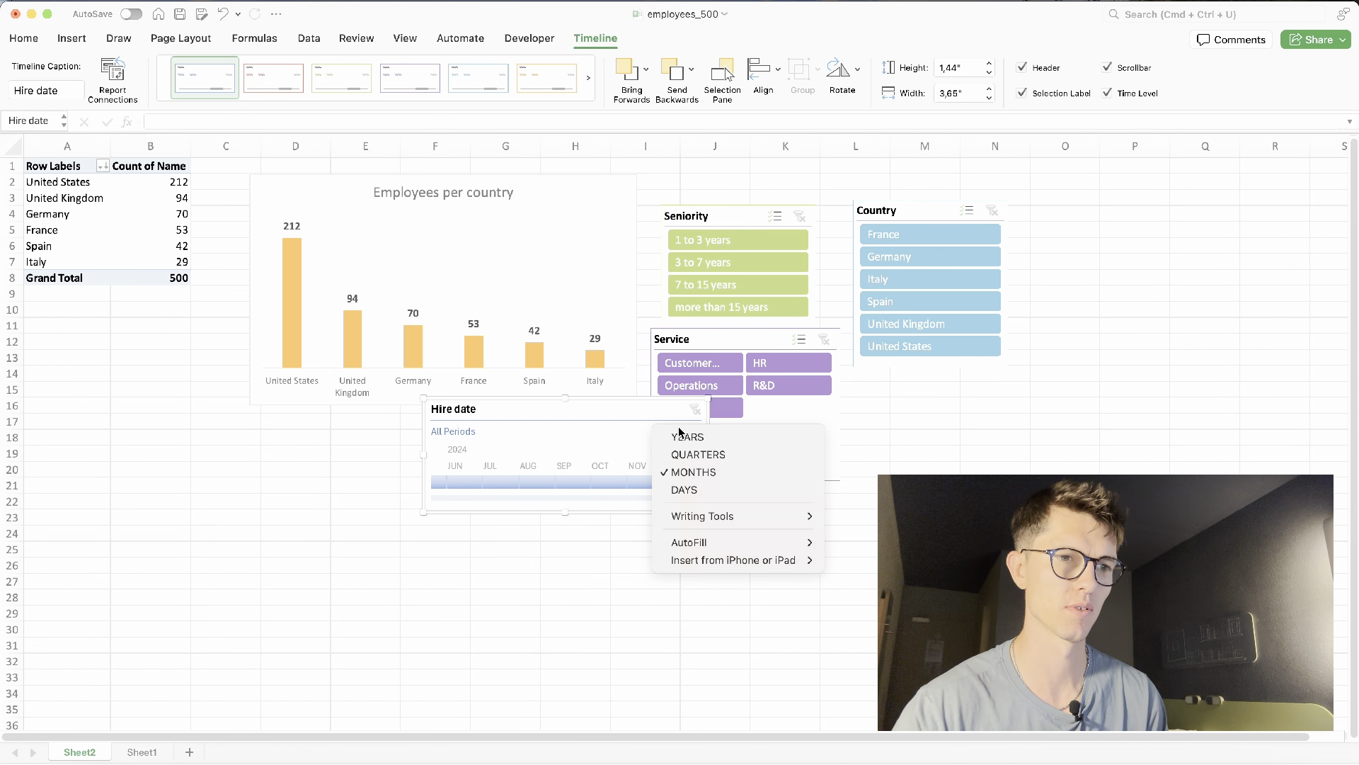
click(703, 490)
drag(611, 418, 501, 440)
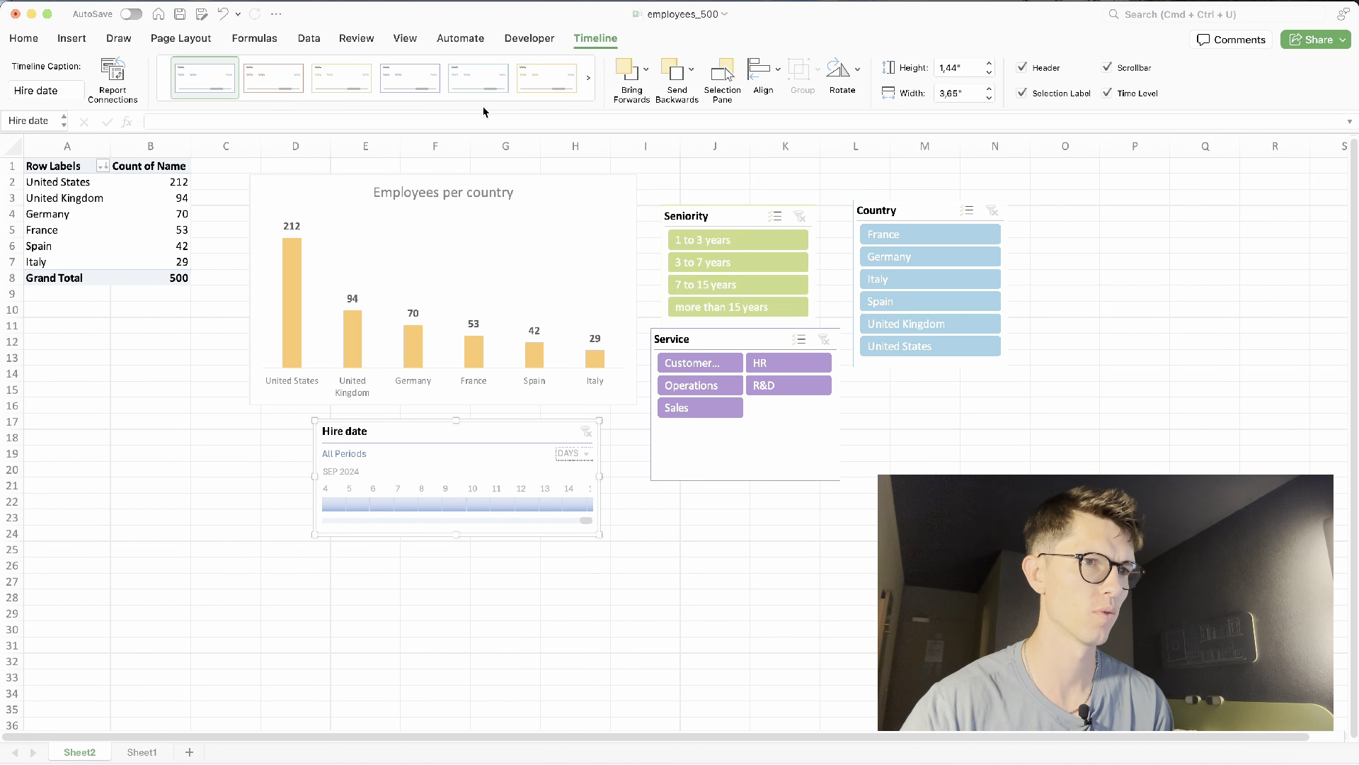
- Apply the red timeline style to the Hire date timeline
click(386, 104)
click(361, 261)
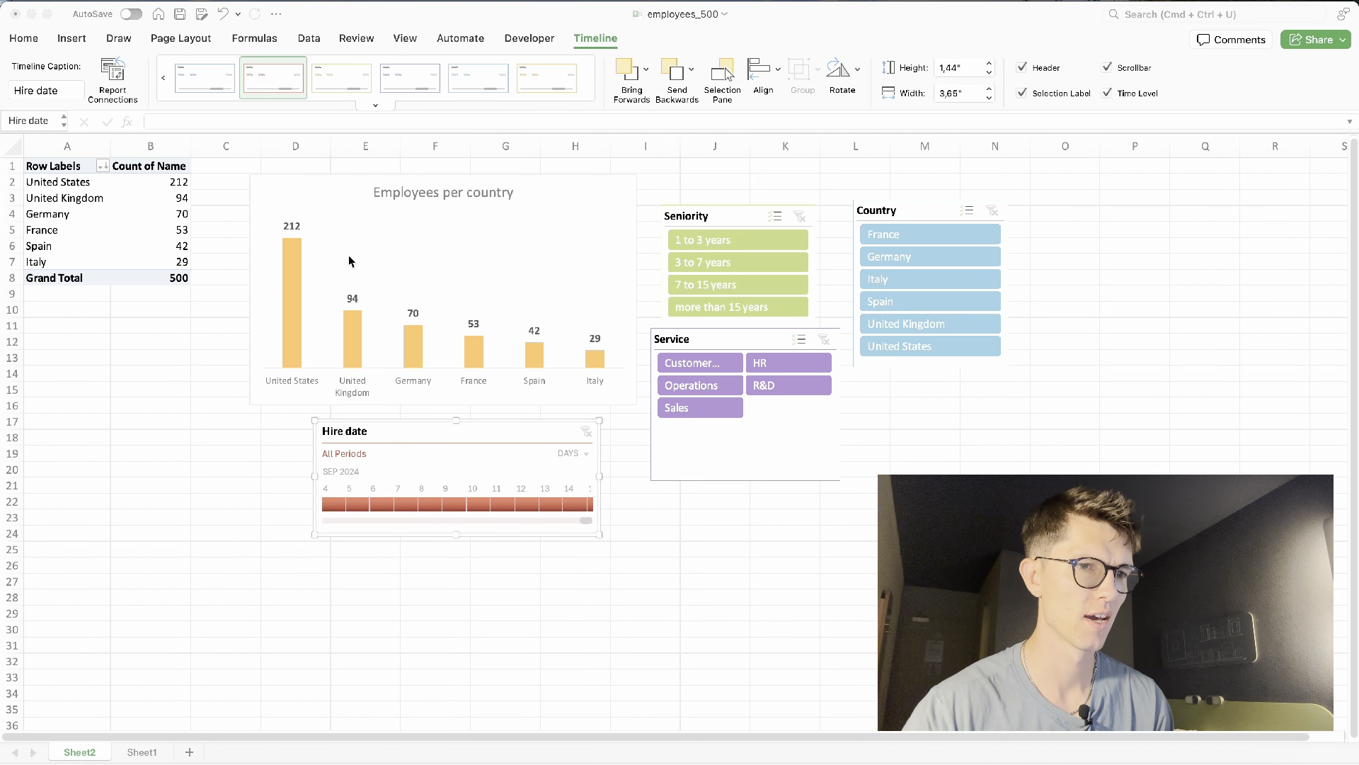
click(570, 453)
key(Escape)
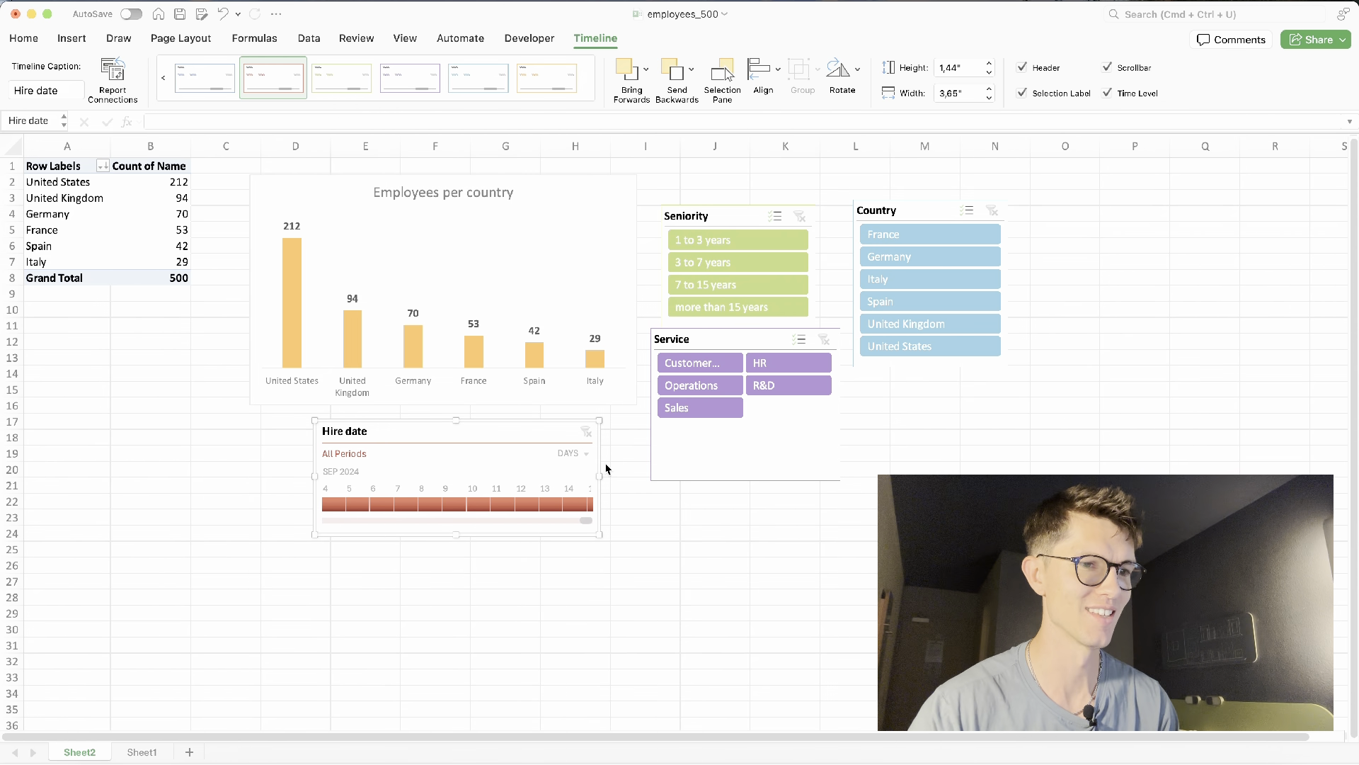
- Filter the Hire date timeline by years to cover 2019 through 2024
click(400, 506)
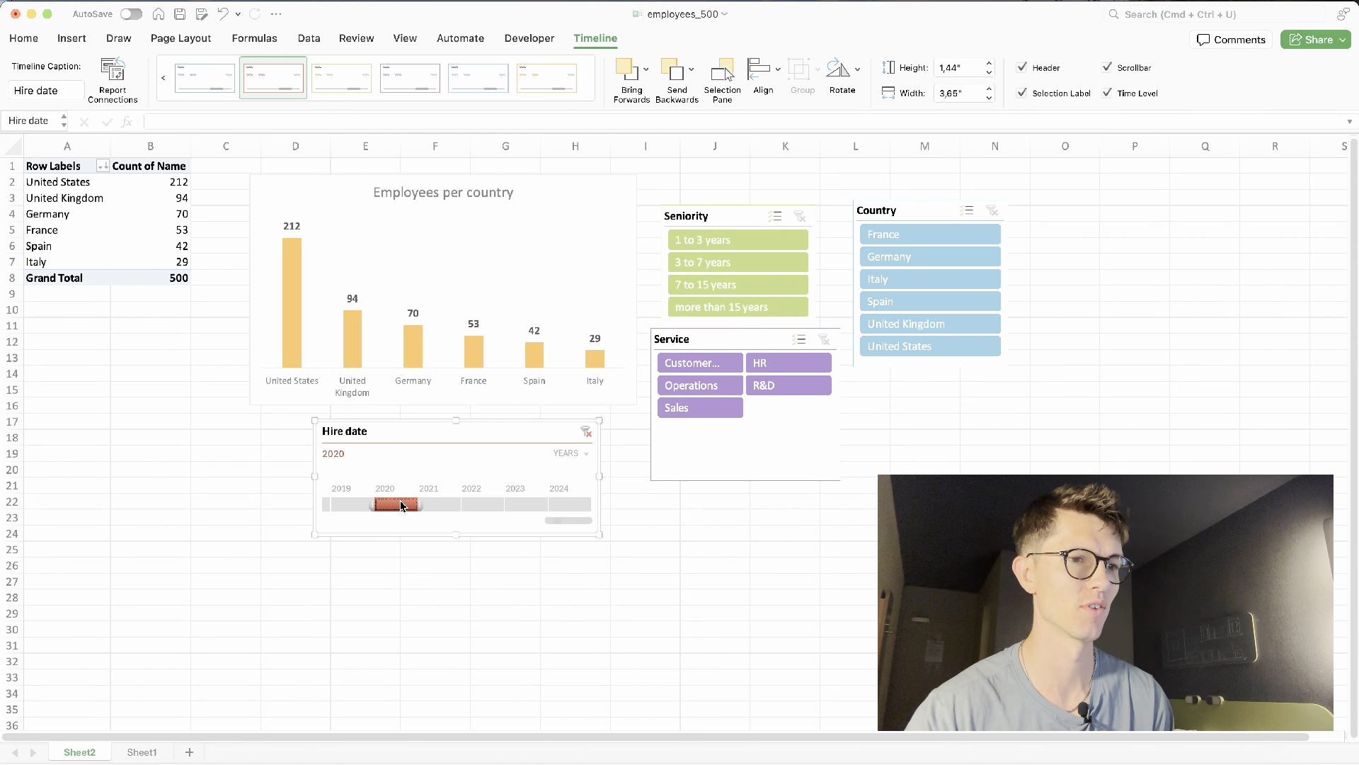
drag(414, 507, 580, 508)
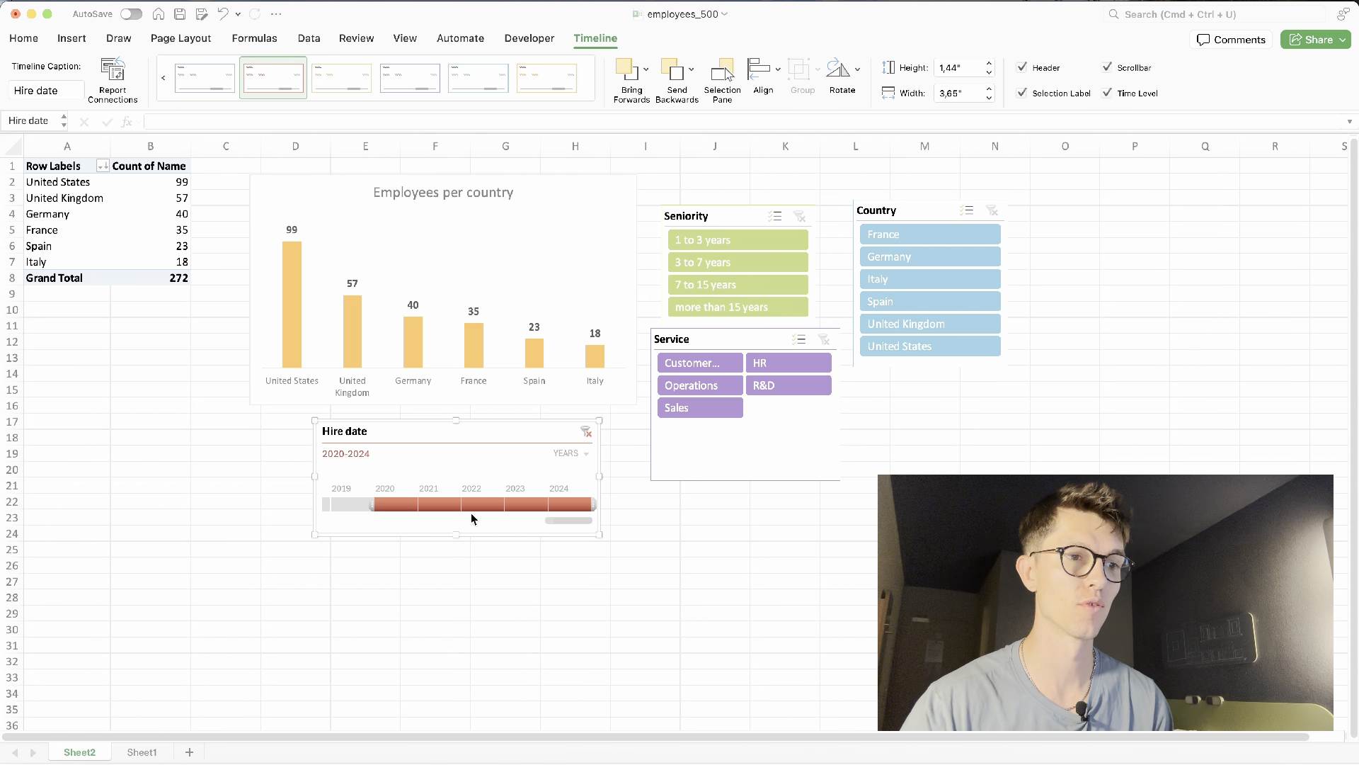
drag(375, 504, 491, 505)
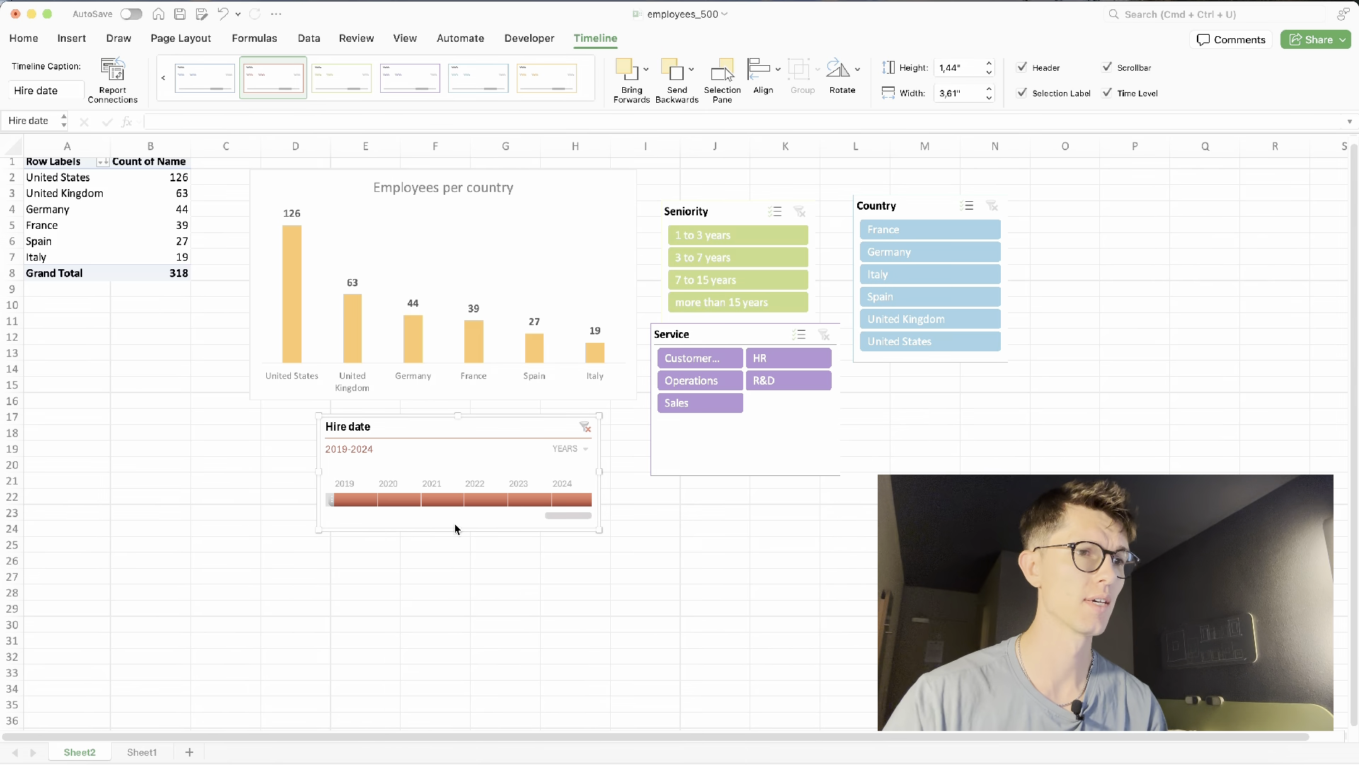
- Switch to the Sheet1 worksheet holding the employee table
click(316, 565)
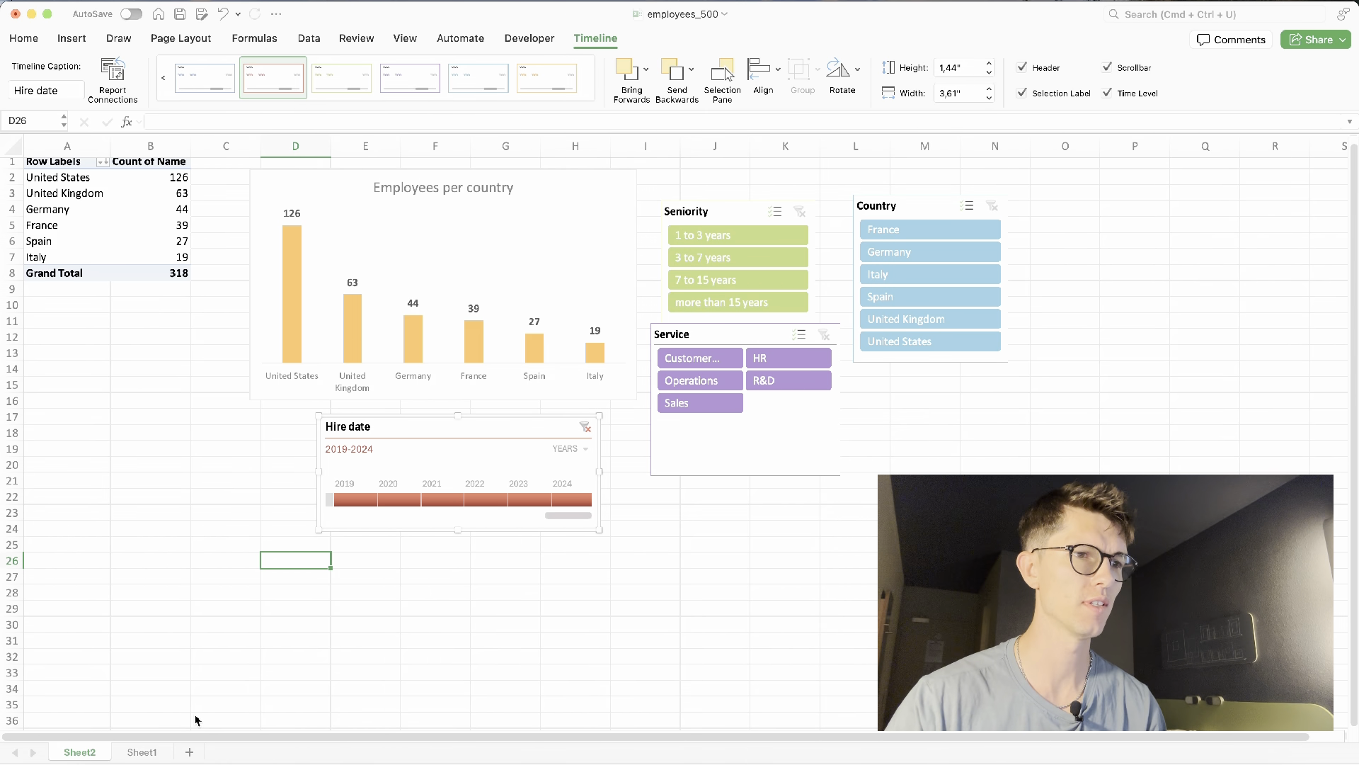
click(137, 751)
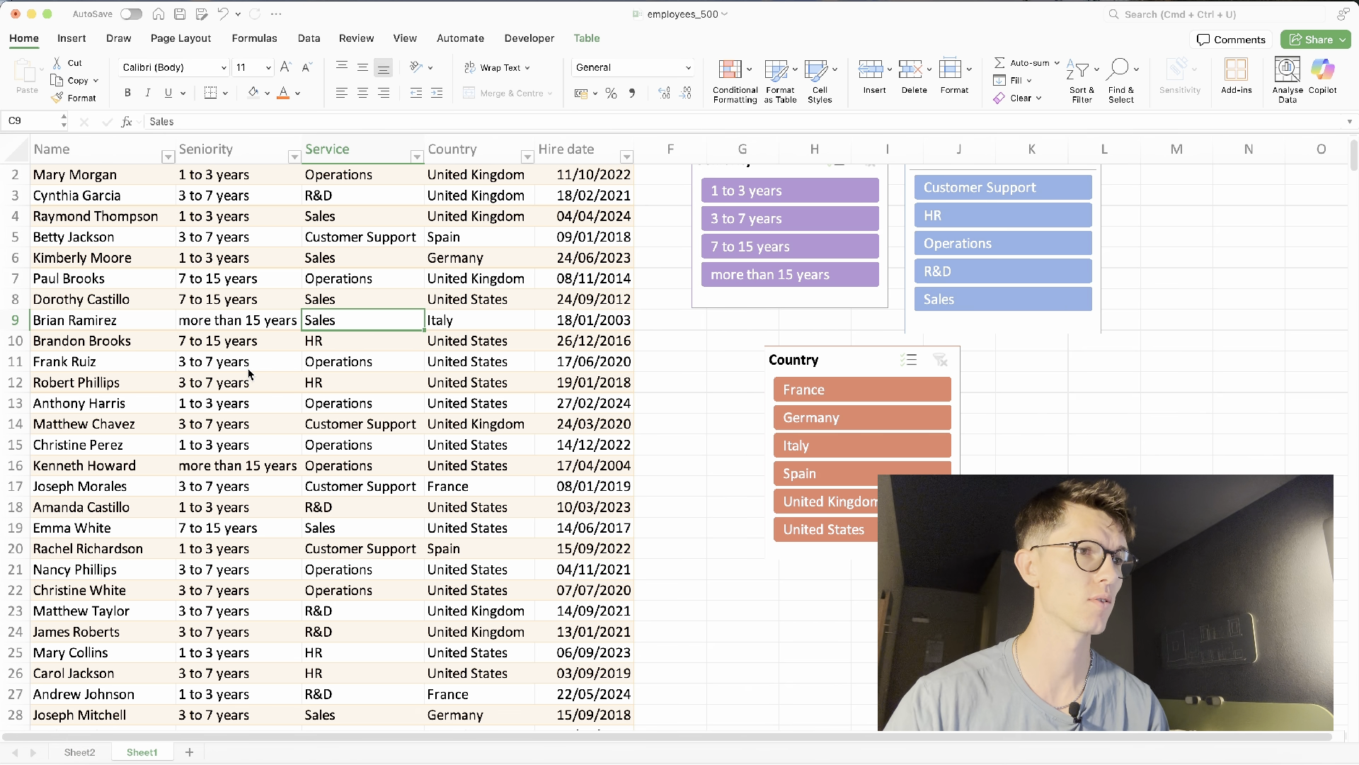
click(585, 37)
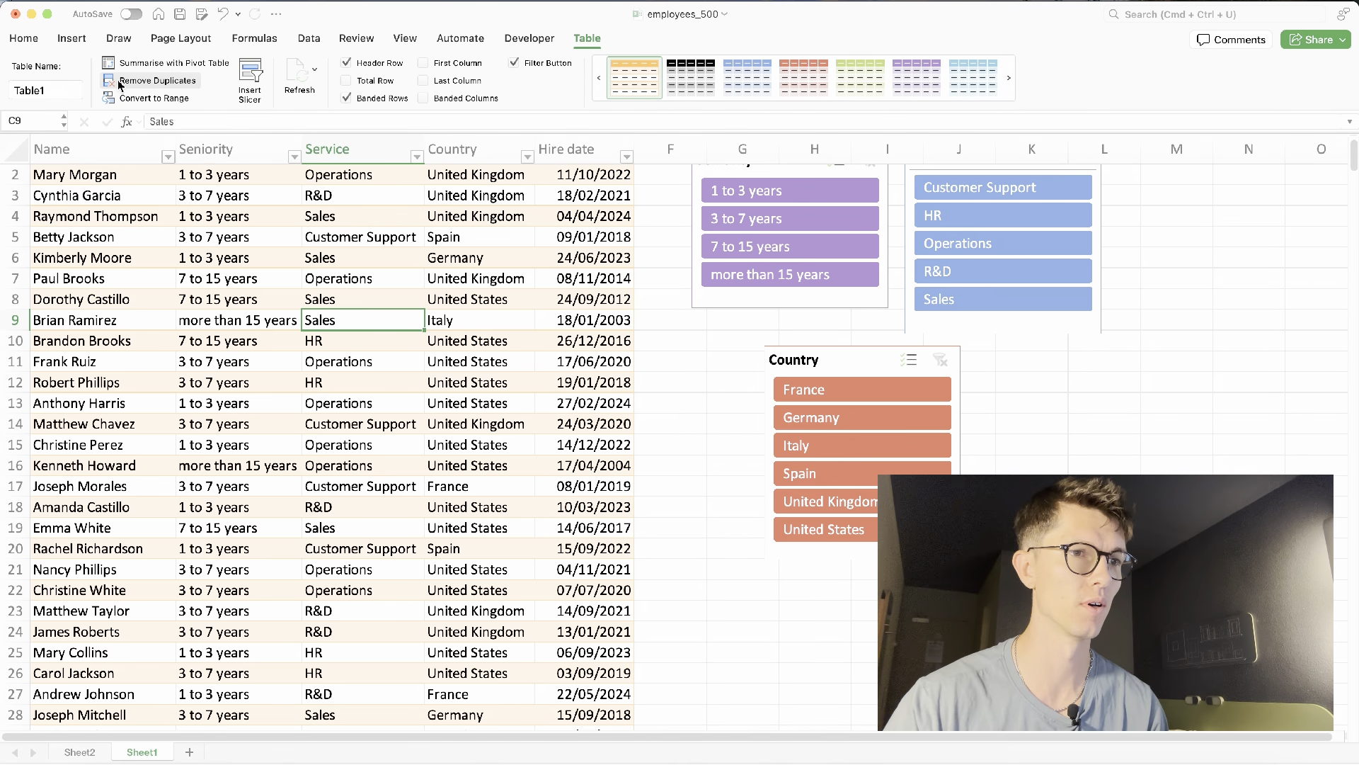
click(253, 76)
key(Escape)
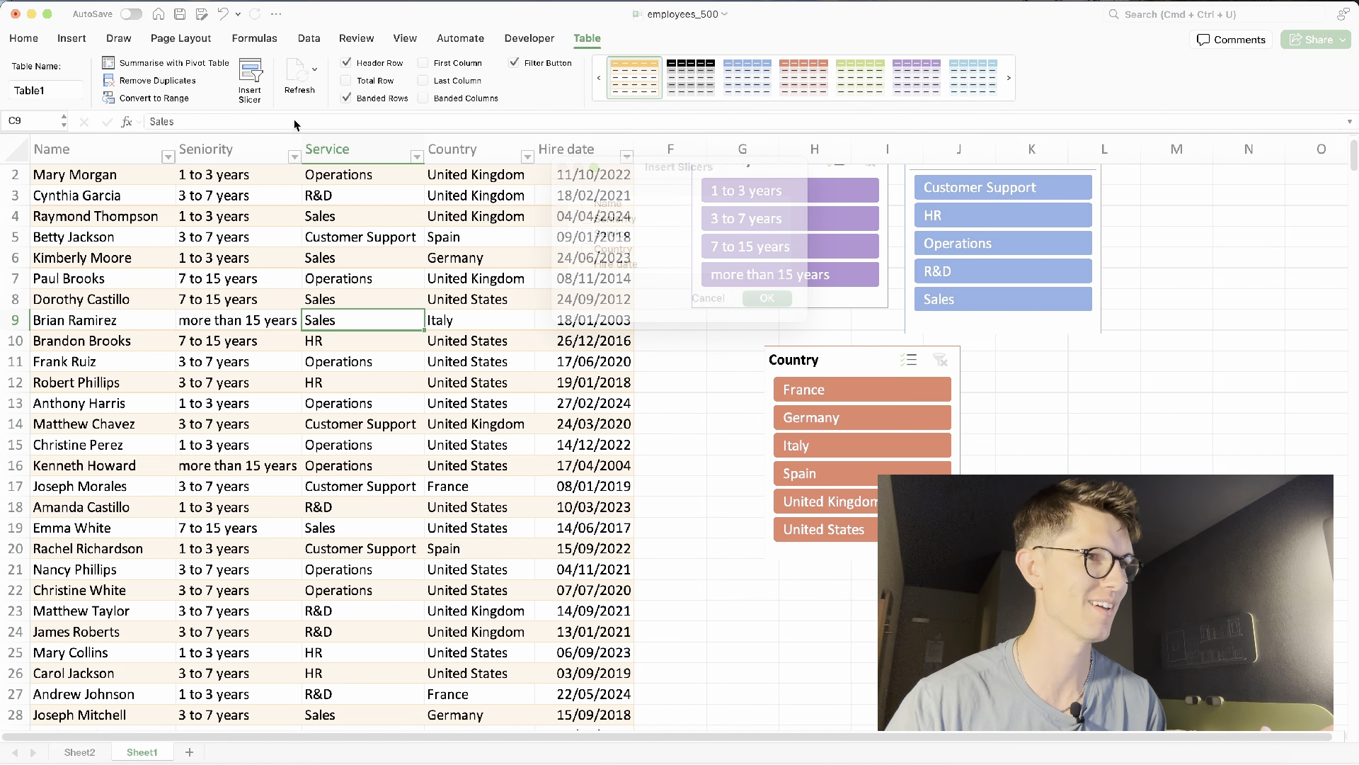
- Create a PivotChart from Table1 placed on the existing Sheet2 worksheet at cell A25
click(71, 38)
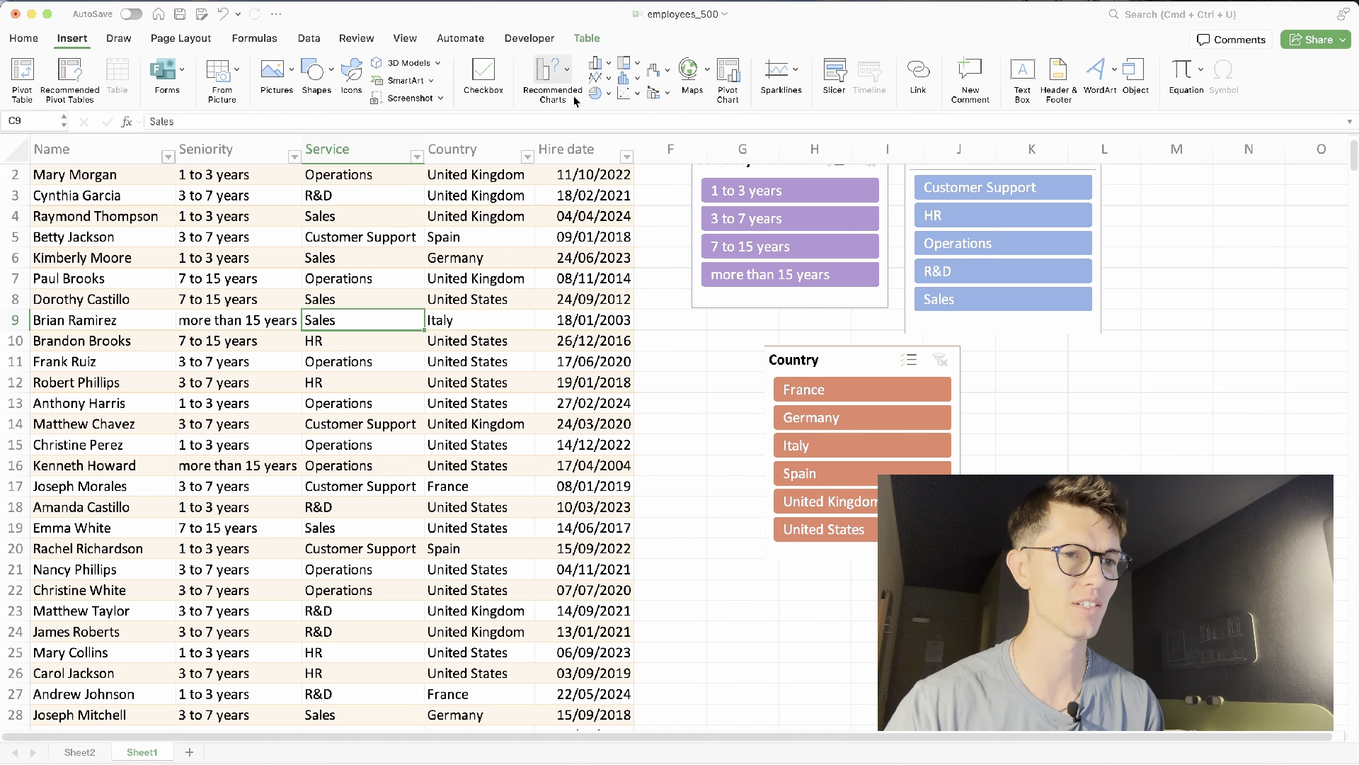
click(729, 78)
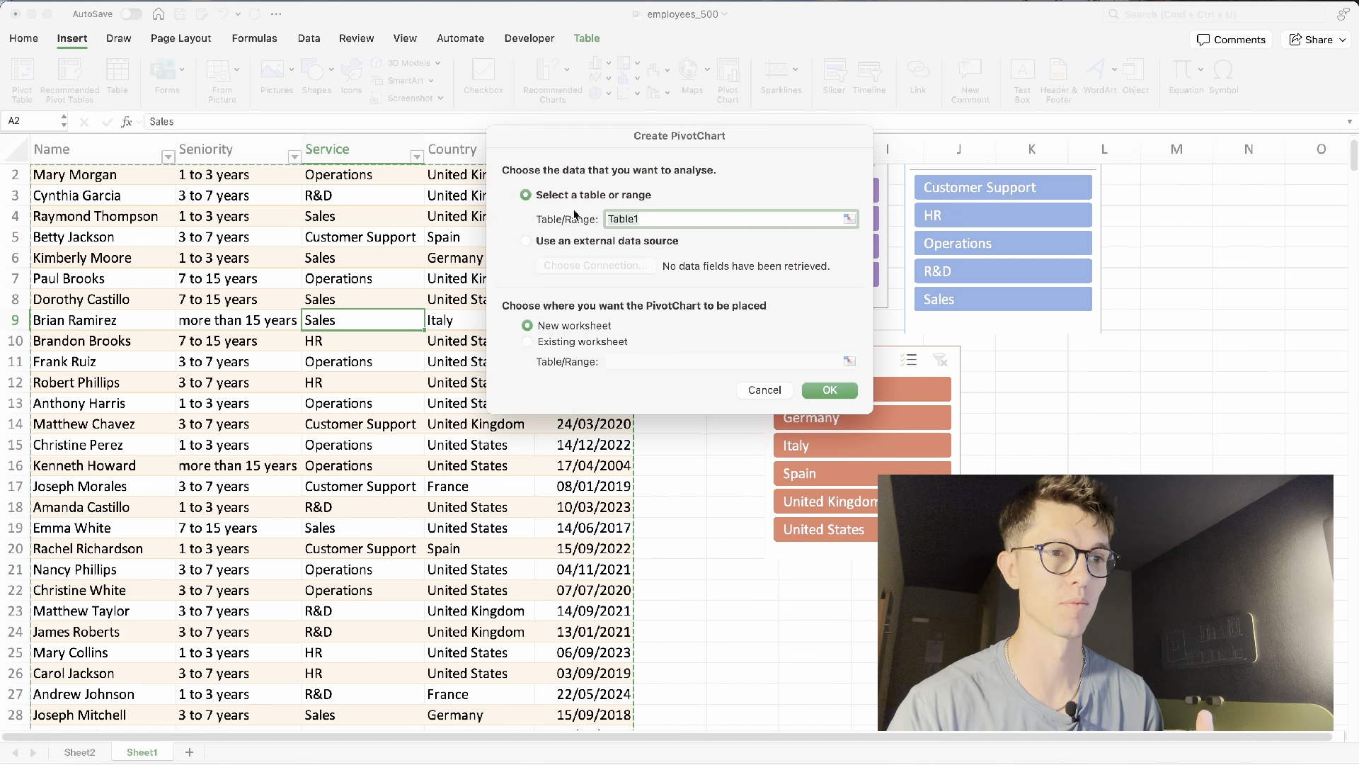
click(544, 345)
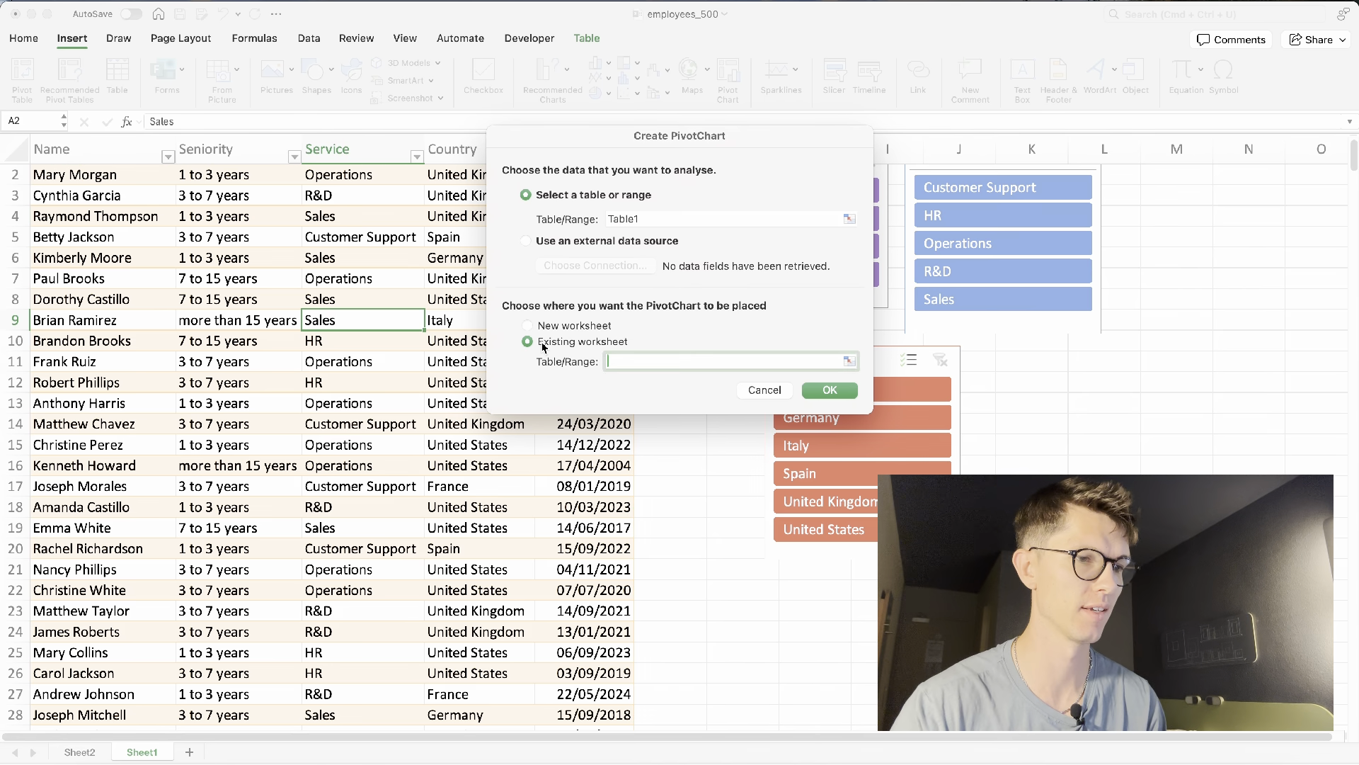
click(97, 752)
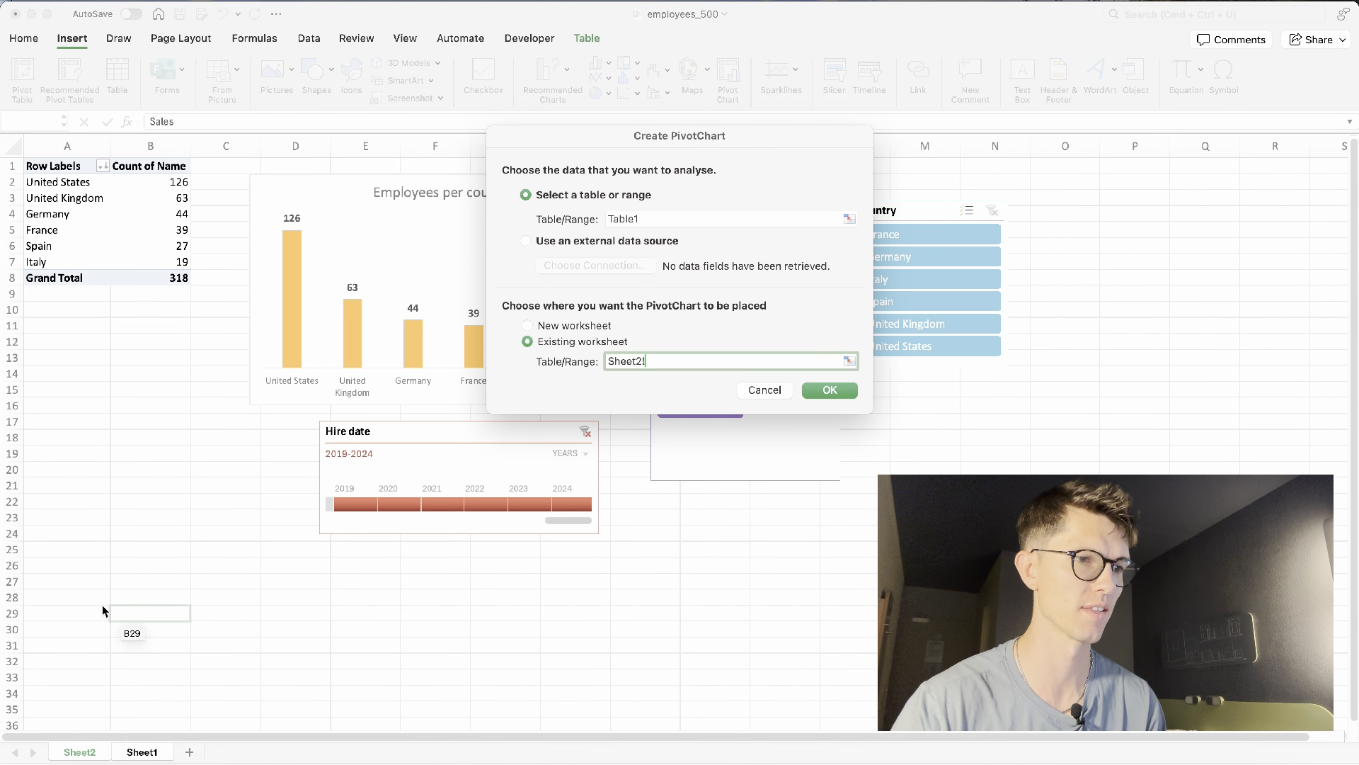
click(64, 549)
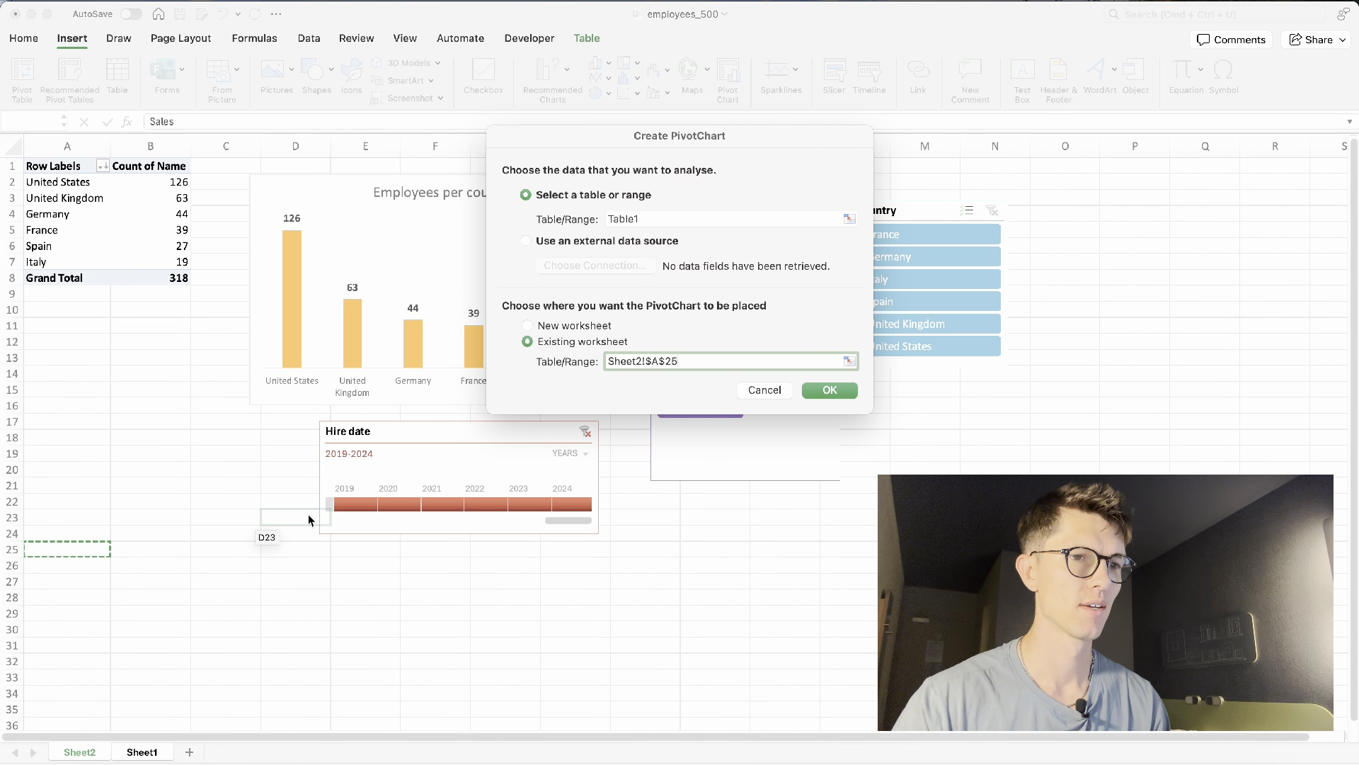
key(Return)
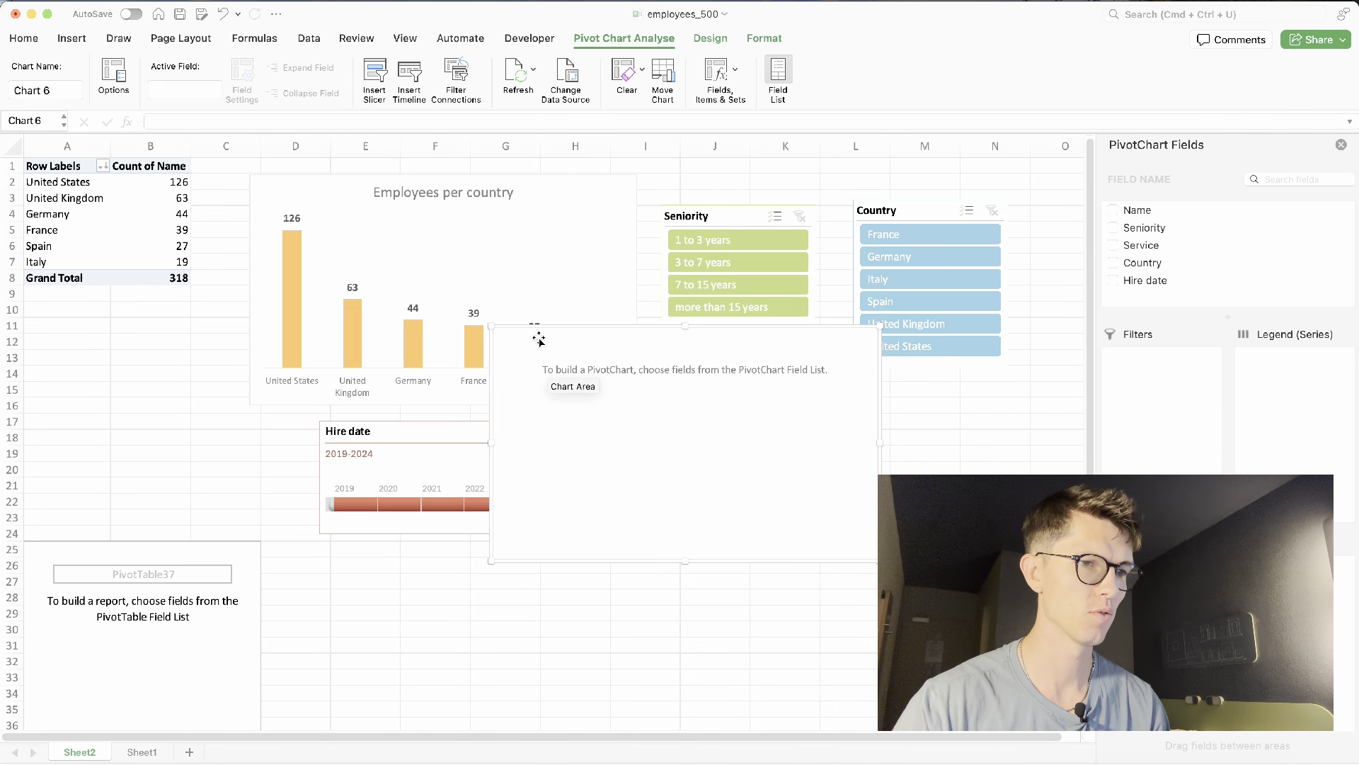
- Move the empty chart below the timeline and build it with Service as axis and count of Name as values
drag(539, 339, 328, 559)
scroll(328, 558, down, 3)
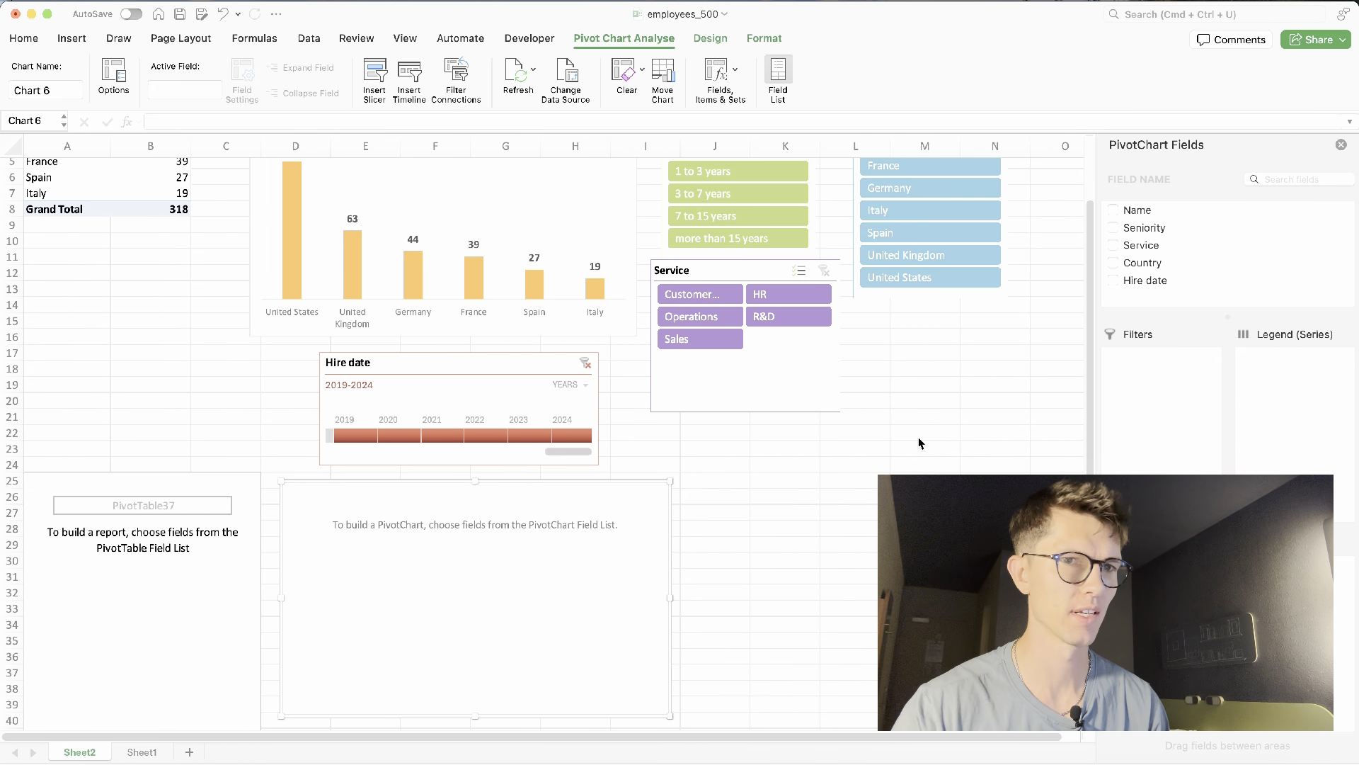
click(1138, 245)
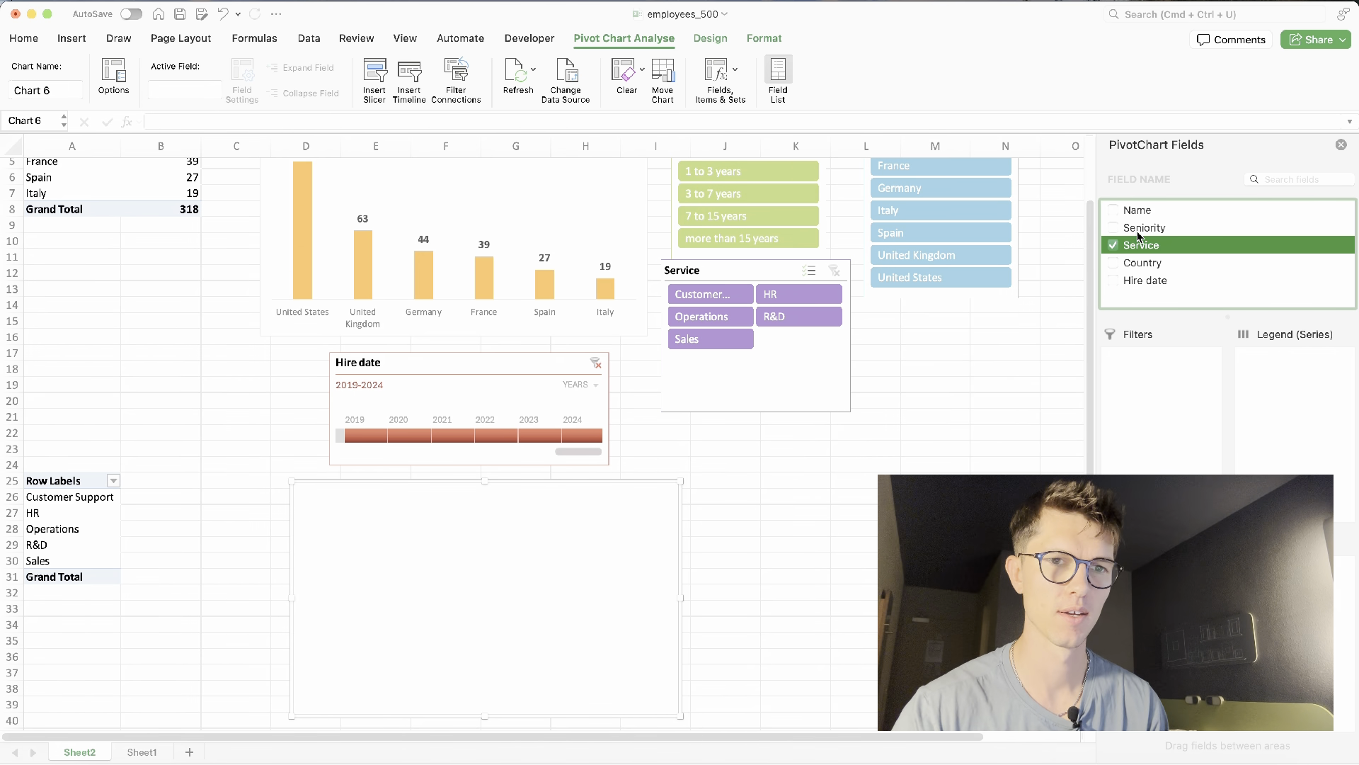
drag(1131, 210, 1255, 453)
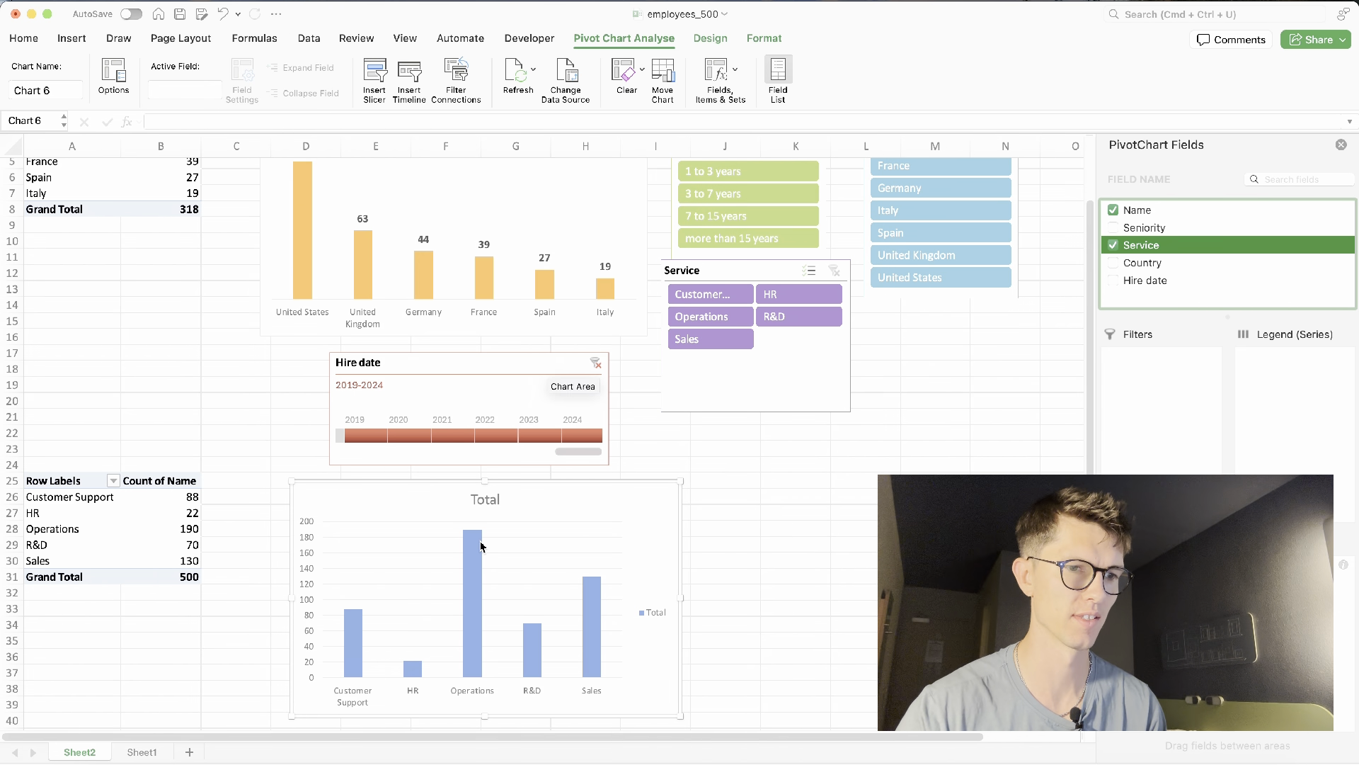
- Add data labels to the Service chart's columns
right_click(481, 546)
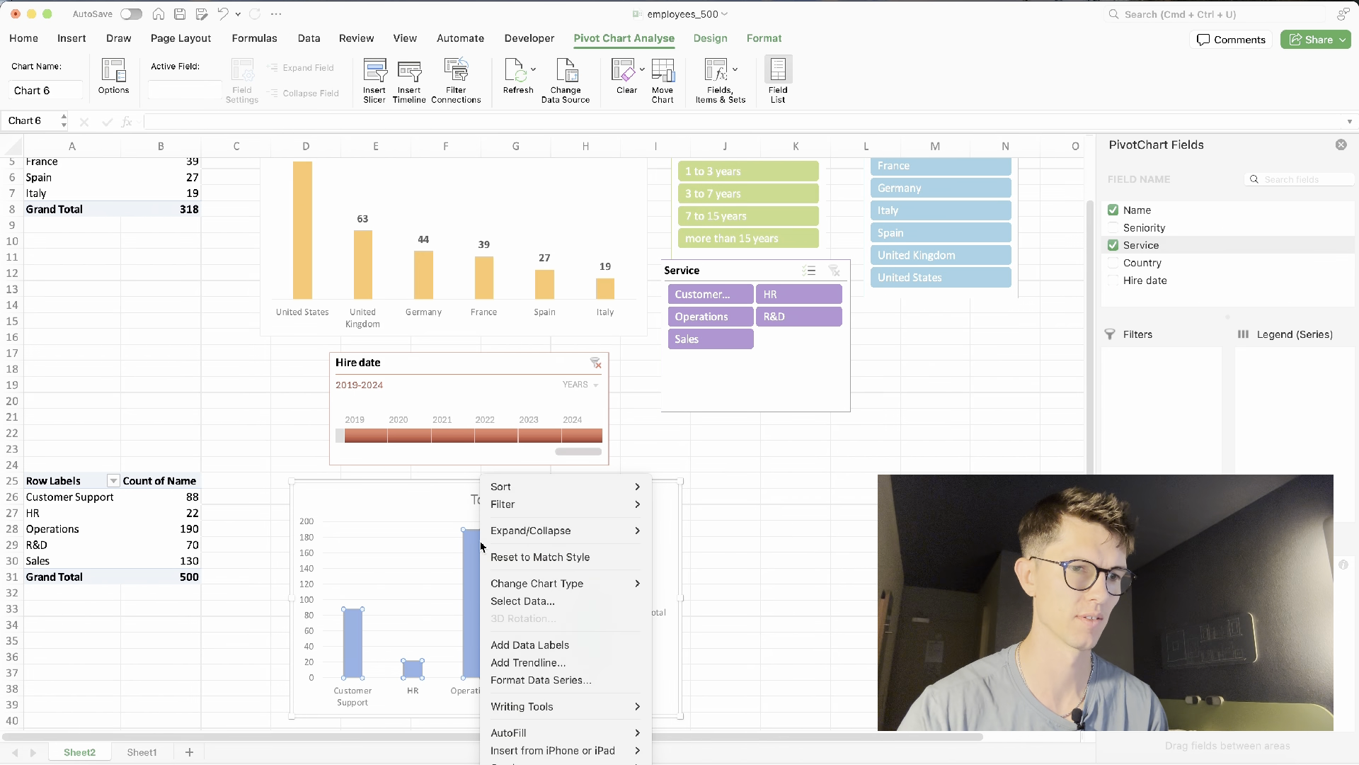
click(546, 644)
- Move the Hire date timeline beside the Service slicer and place the Service chart beneath the country chart
drag(646, 512, 566, 486)
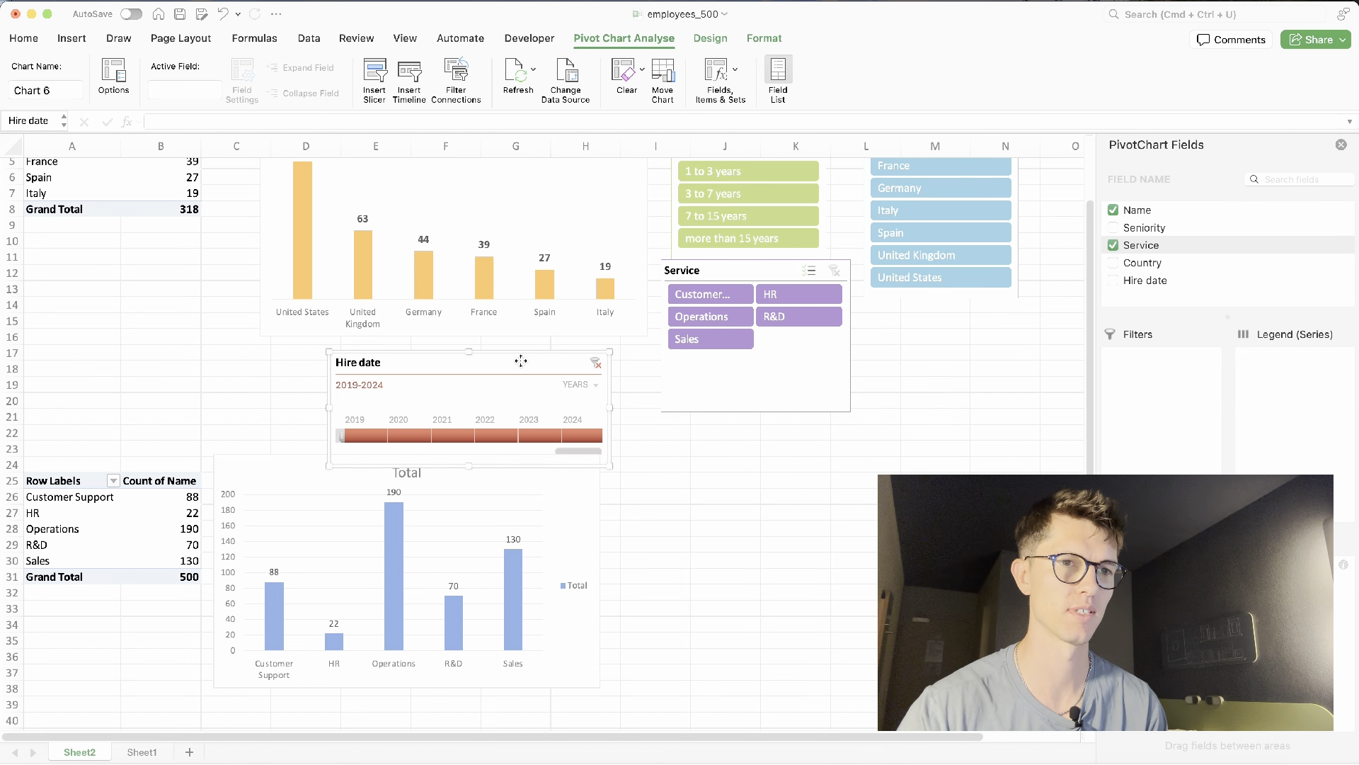
drag(519, 358, 1042, 332)
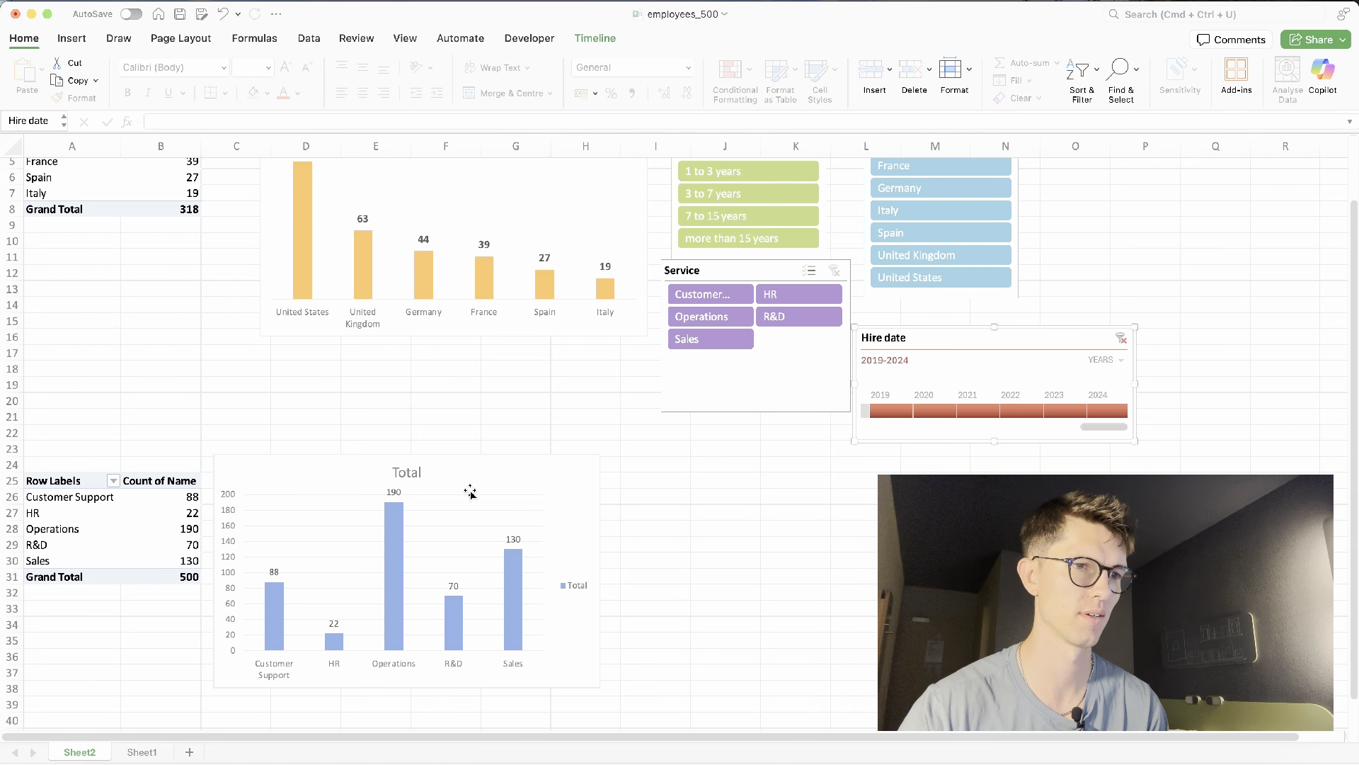
drag(503, 476, 545, 364)
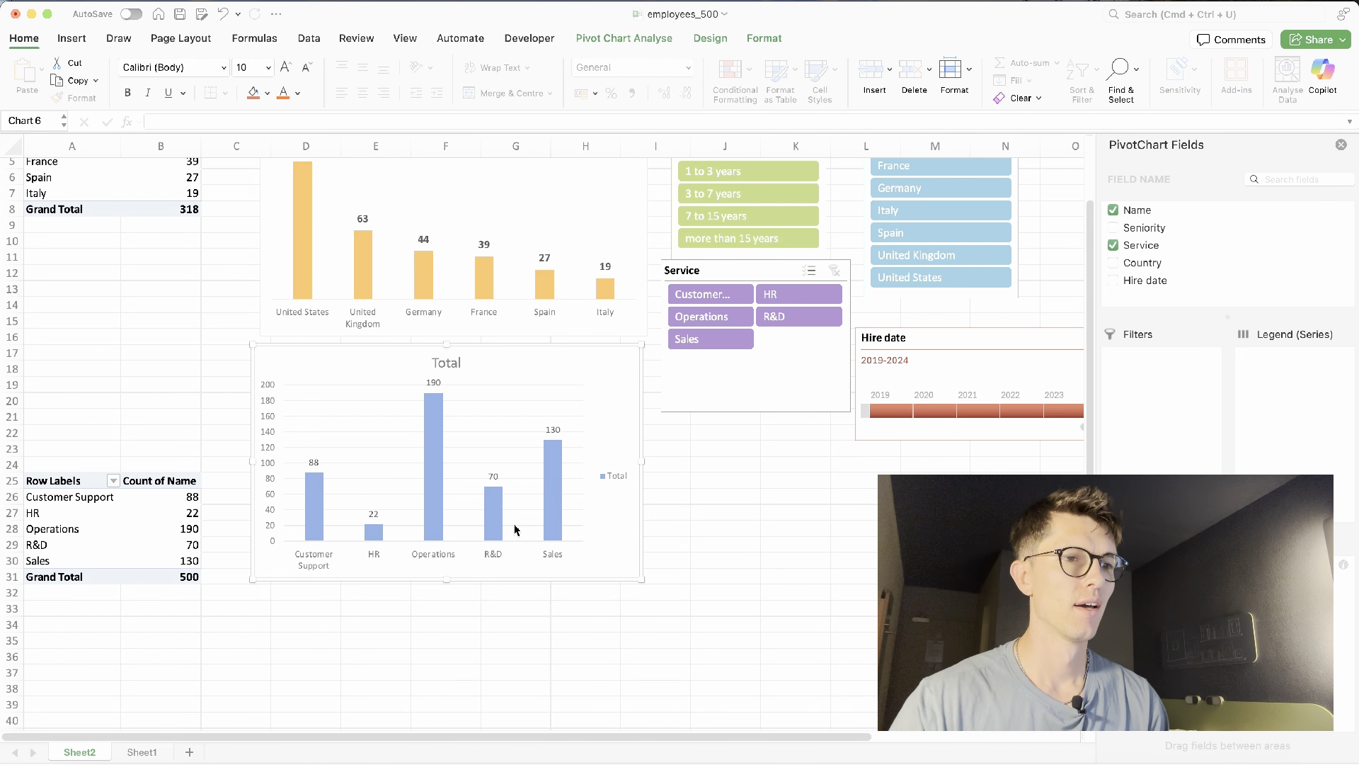
scroll(531, 609, up, 2)
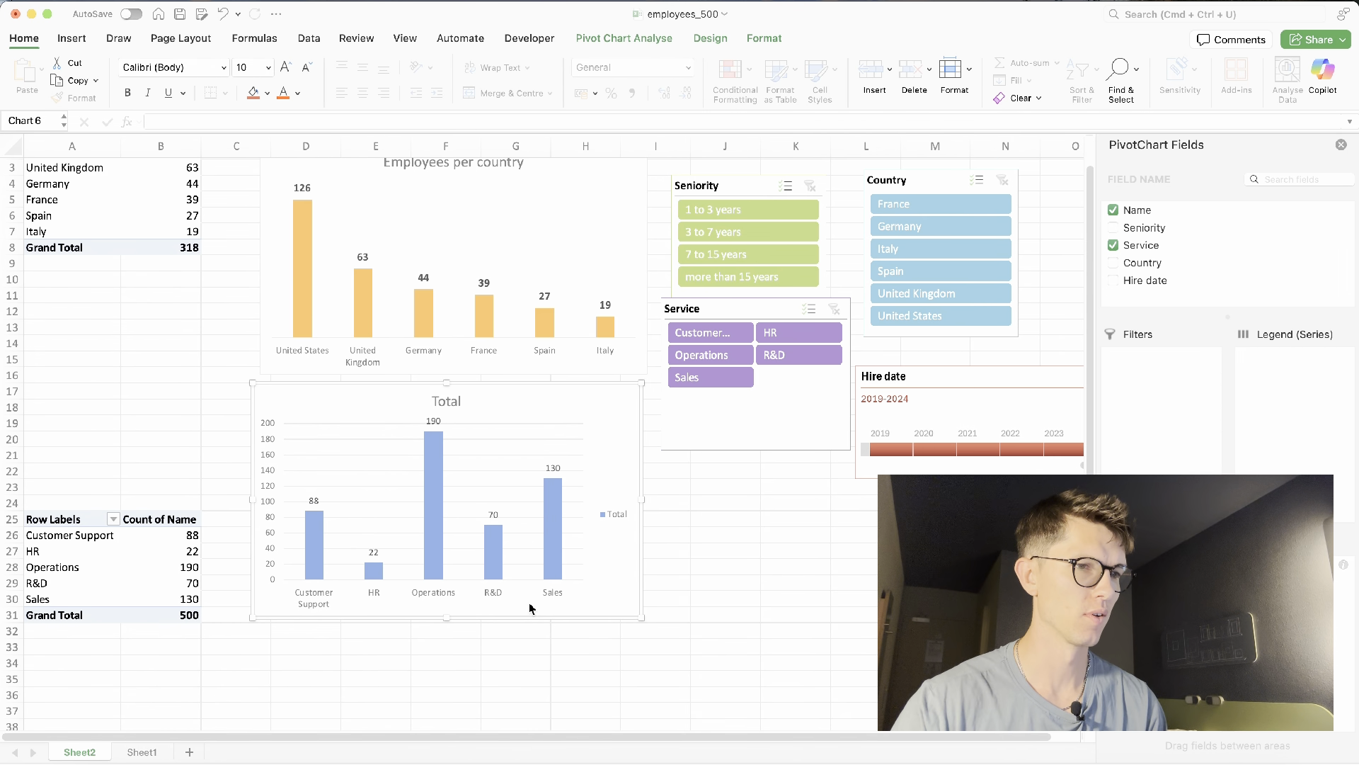
- Sort the Service pivot table's counts from largest to smallest
right_click(177, 565)
mouse_move(286, 477)
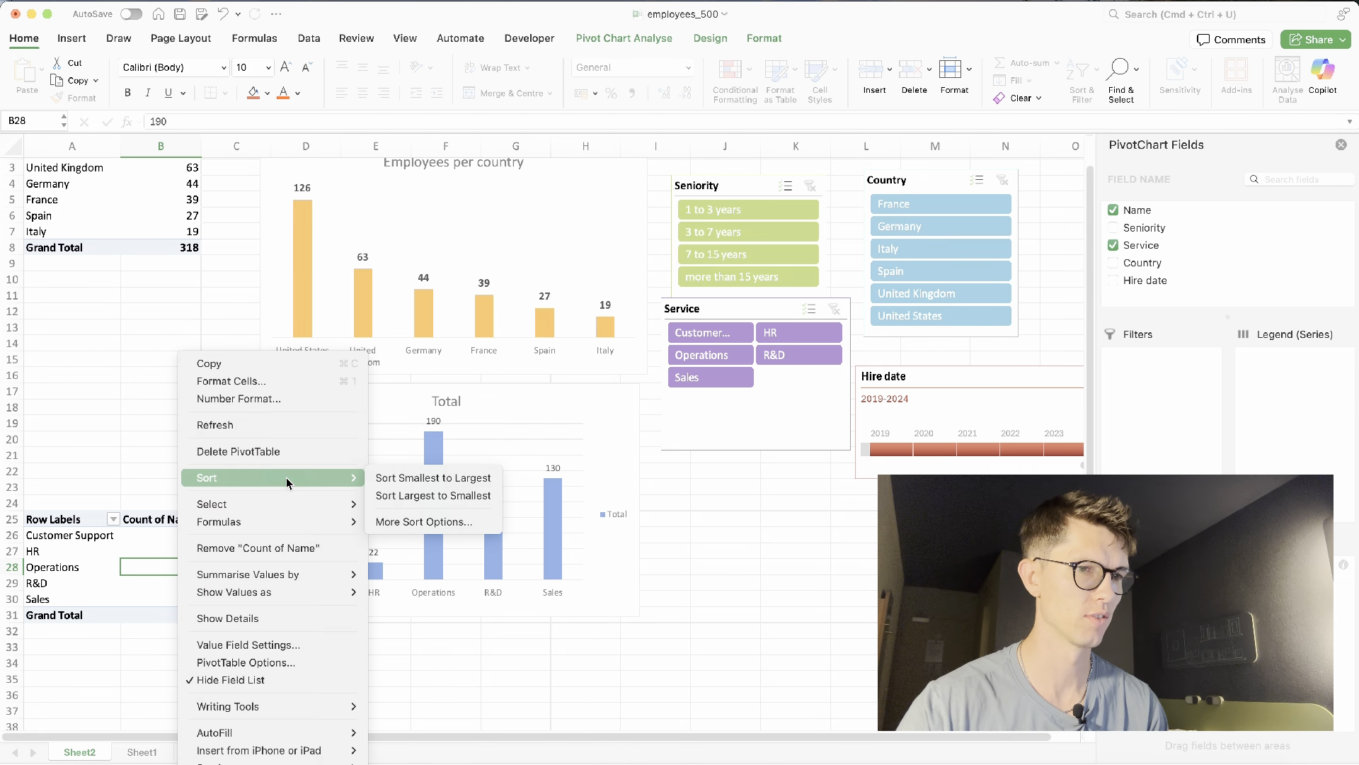
click(433, 495)
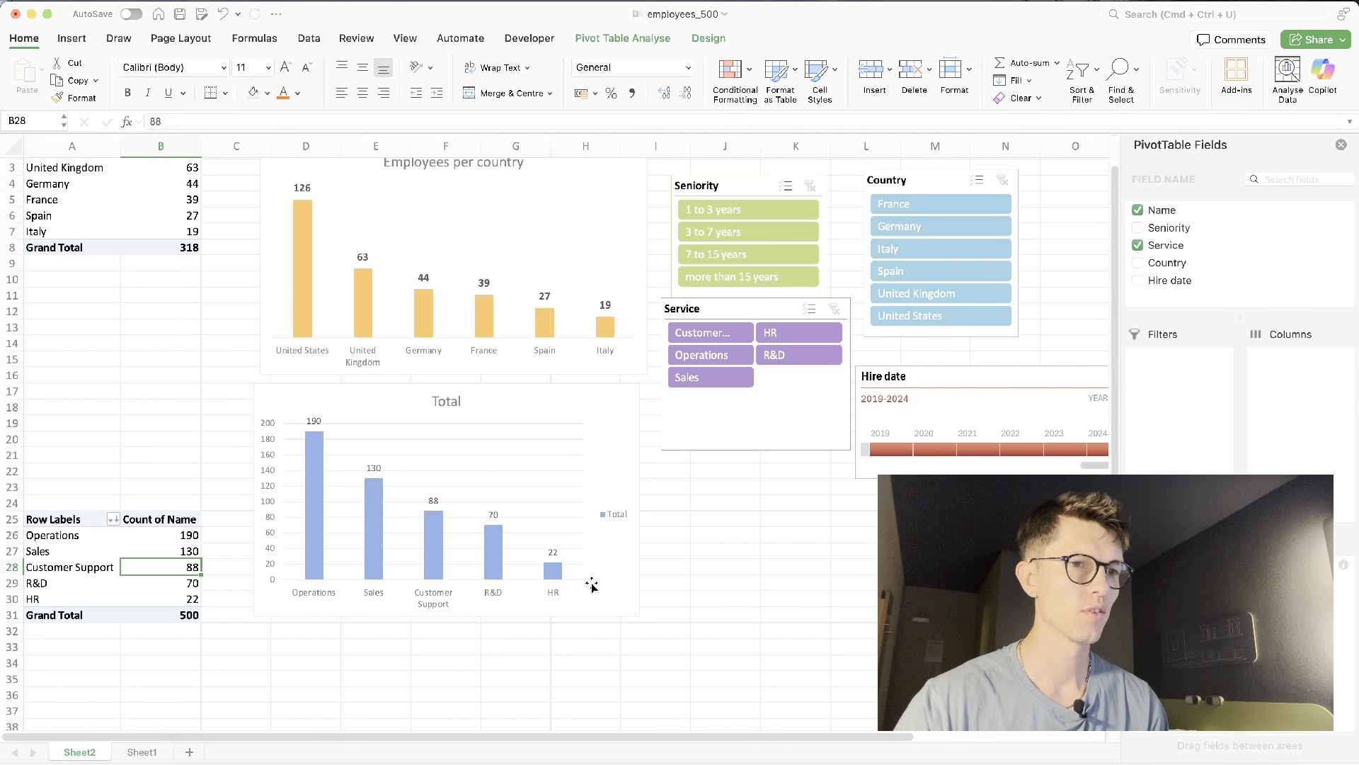
- Connect the Seniority slicer to both PivotTable36 and PivotTable37
scroll(638, 570, up, 1)
scroll(637, 570, right, 1)
click(583, 453)
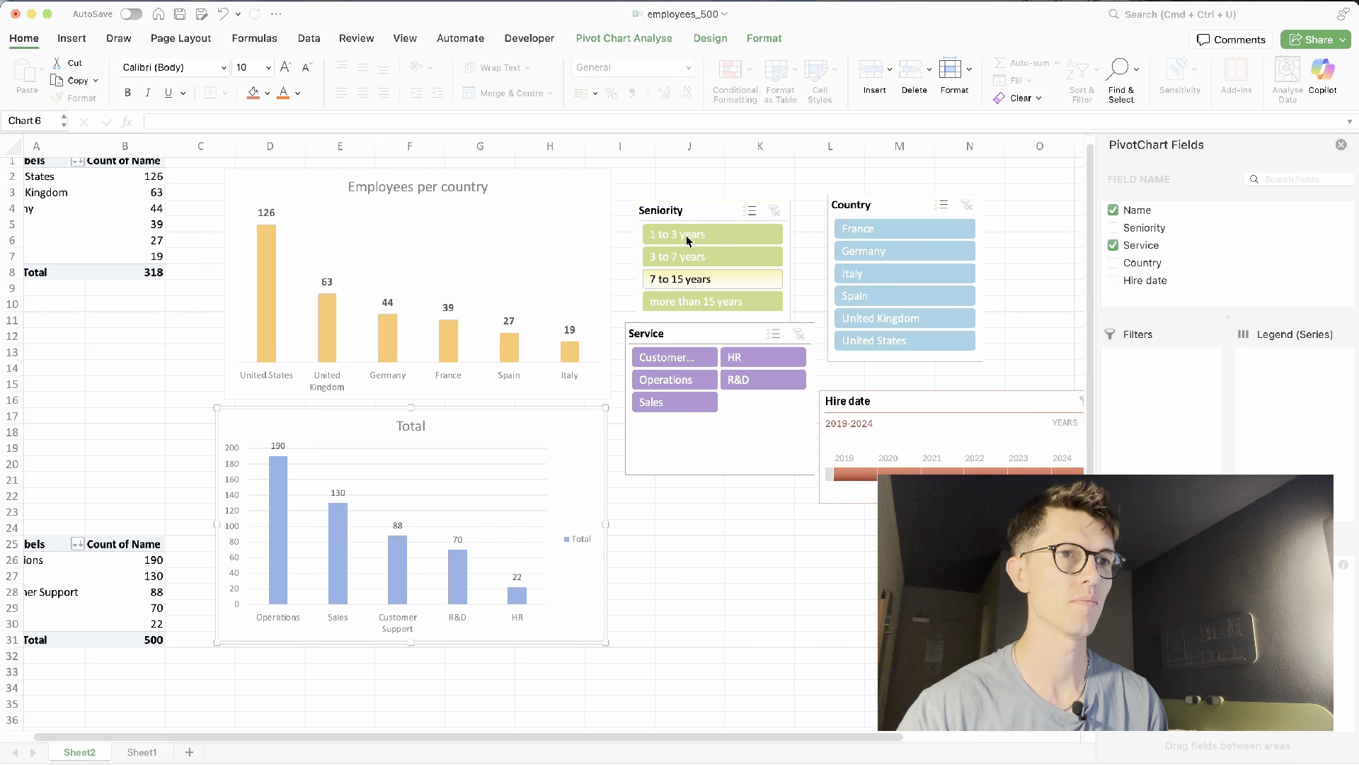
click(676, 214)
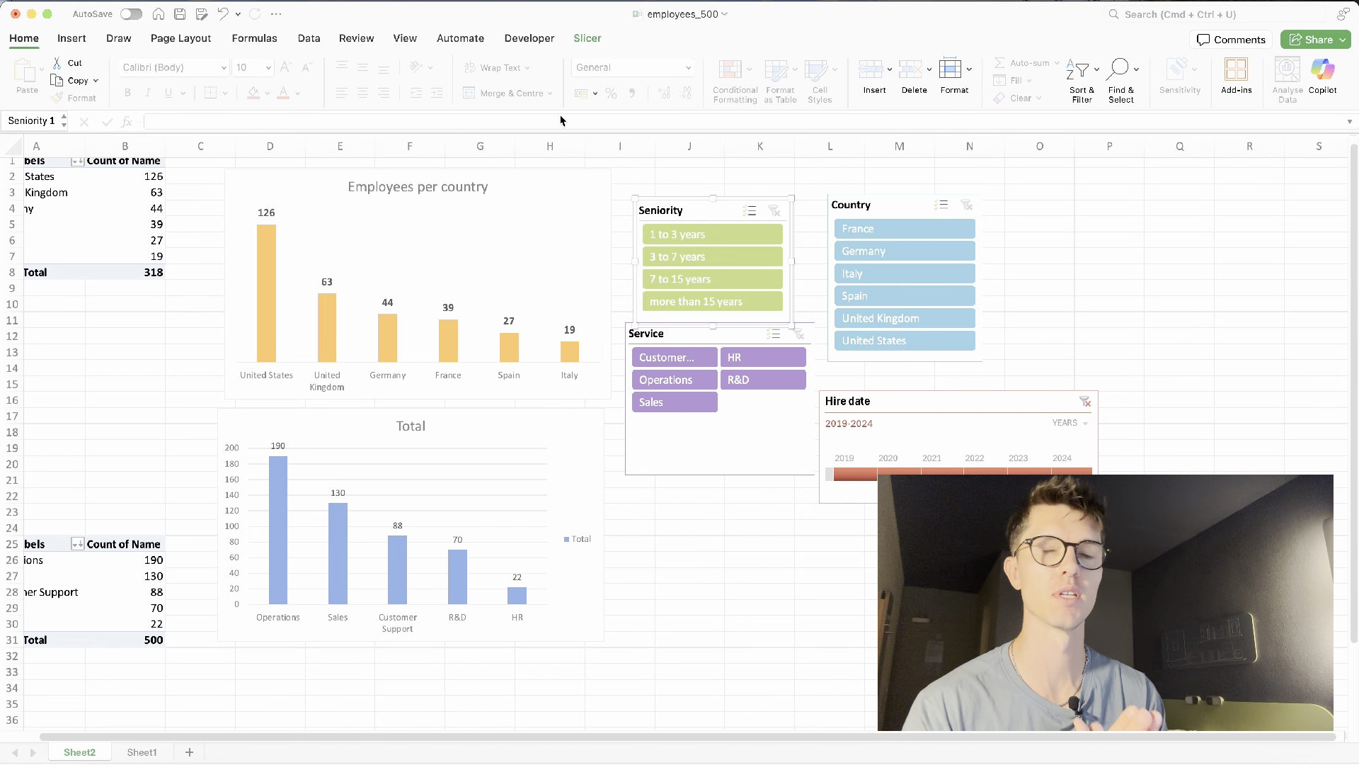
click(583, 42)
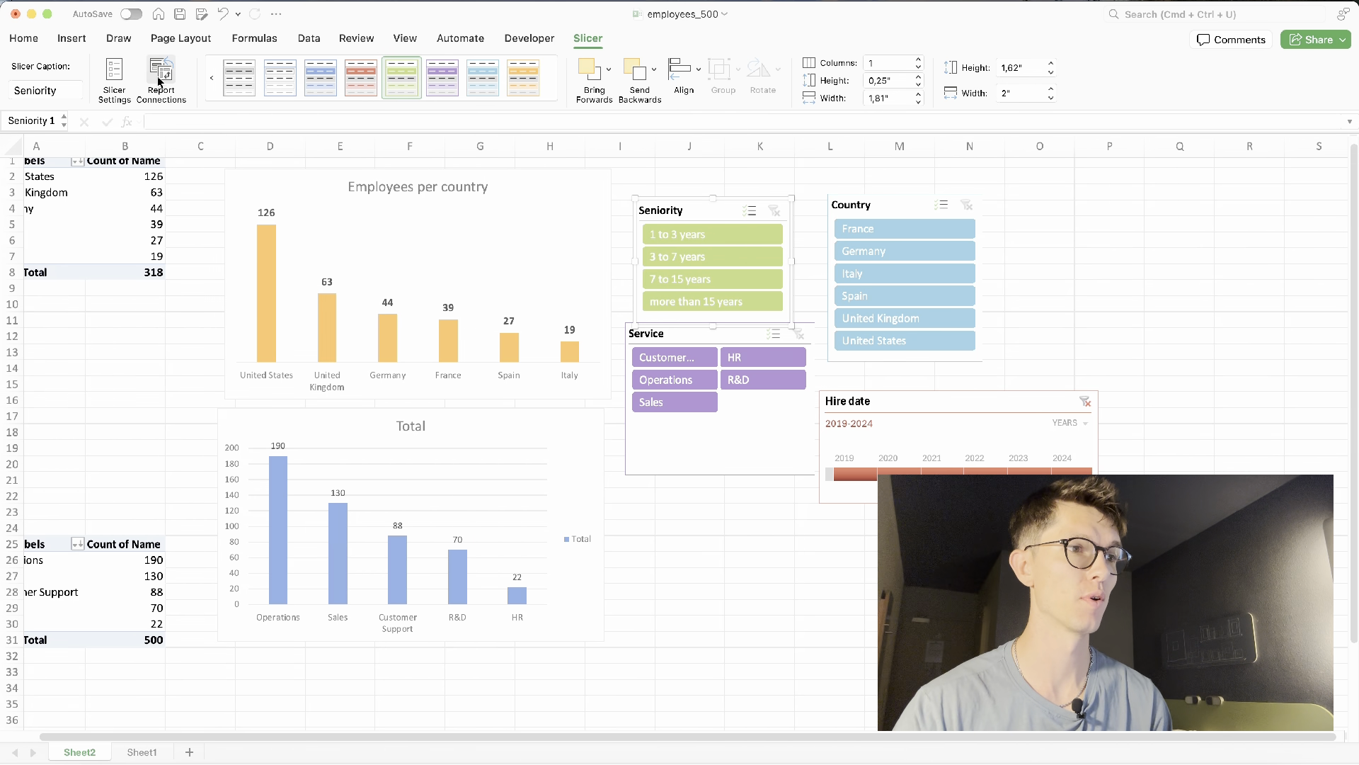
click(114, 76)
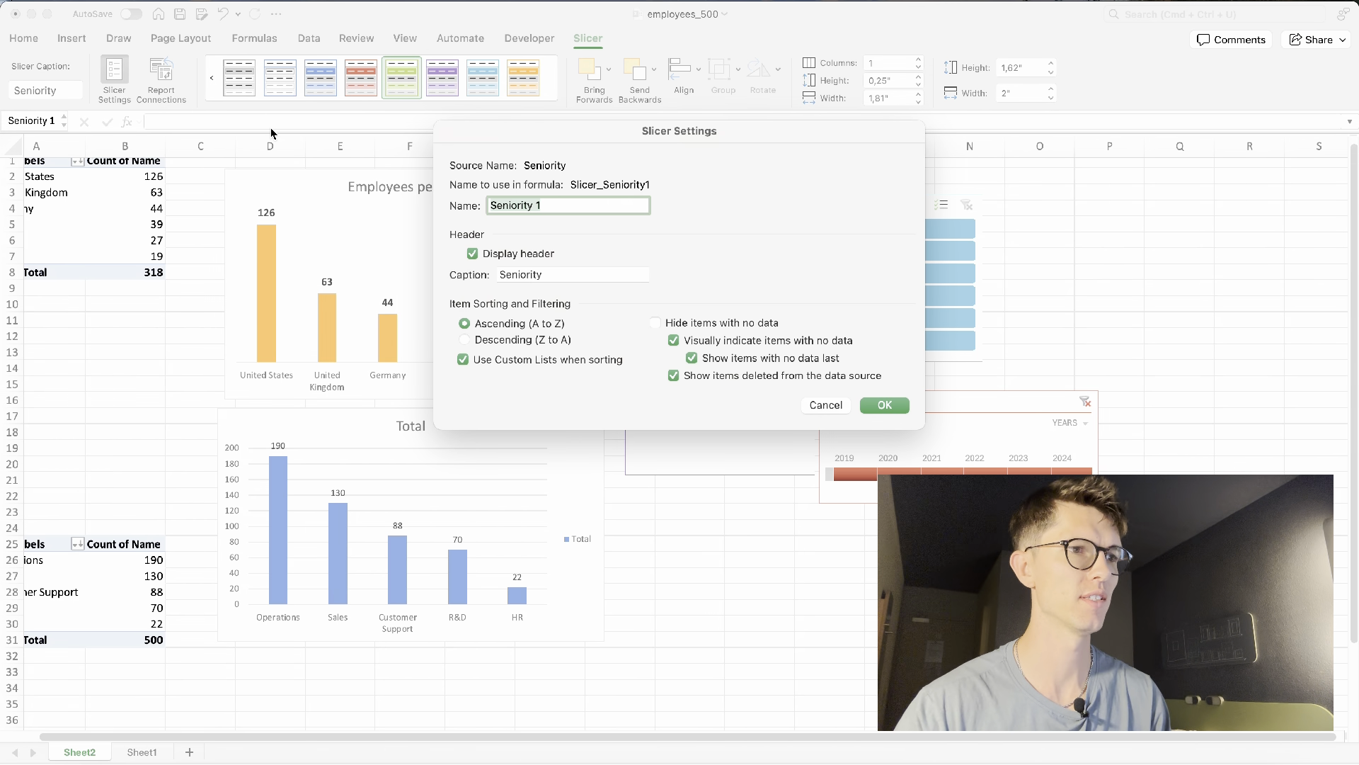
key(Escape)
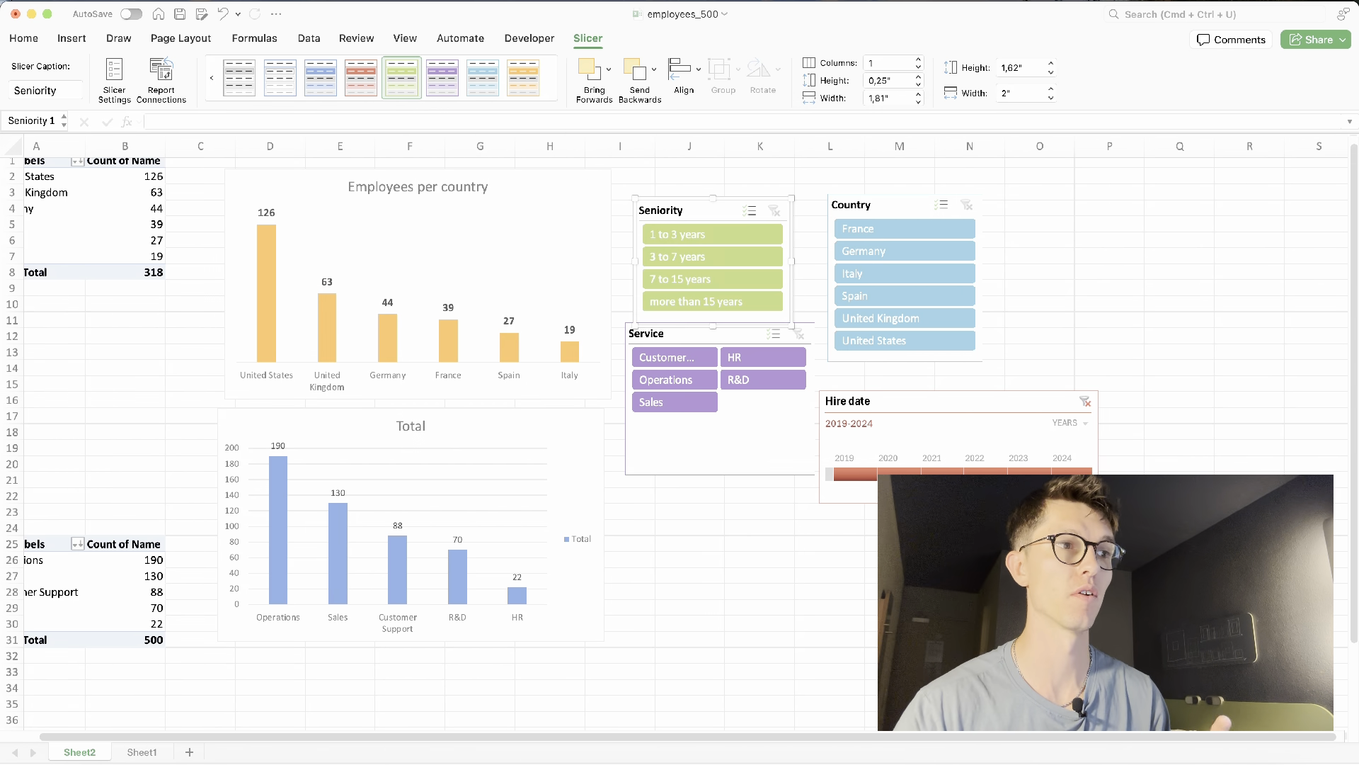
click(162, 79)
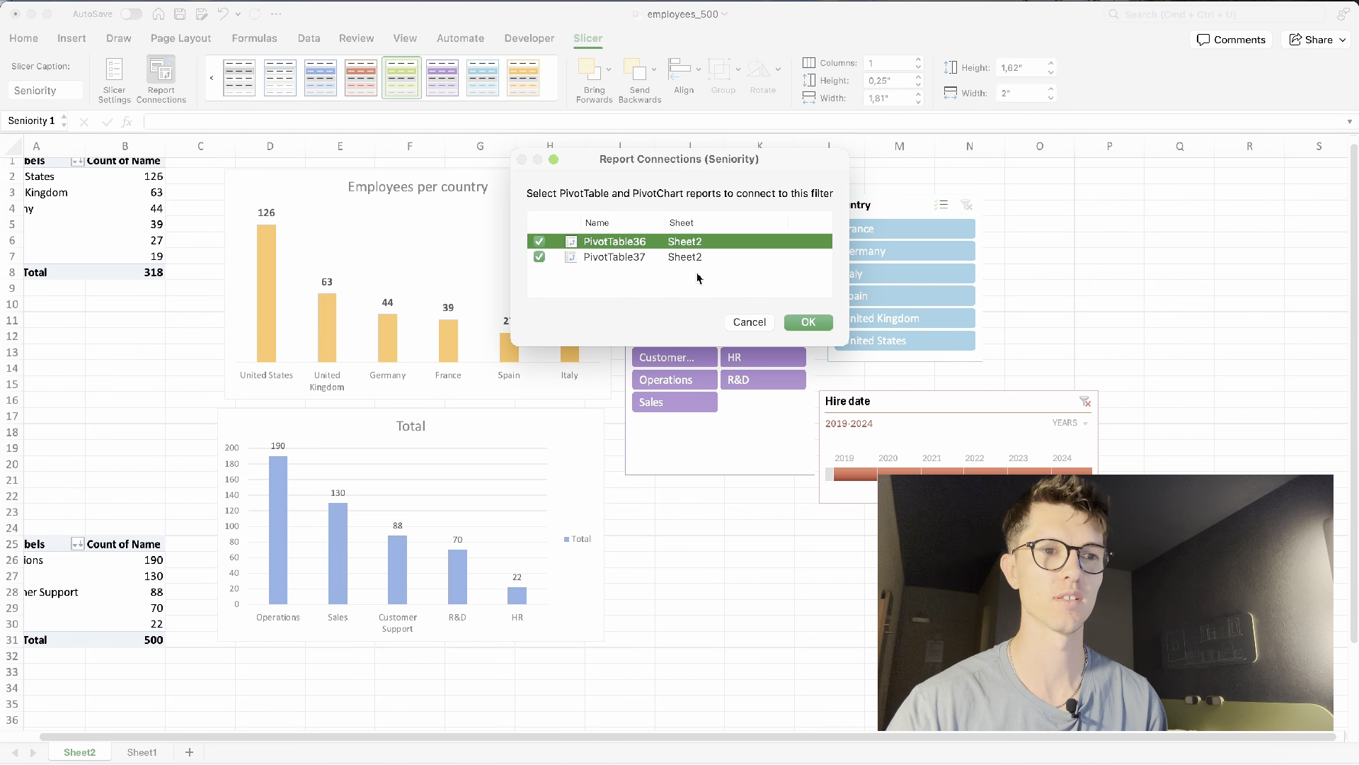
click(807, 322)
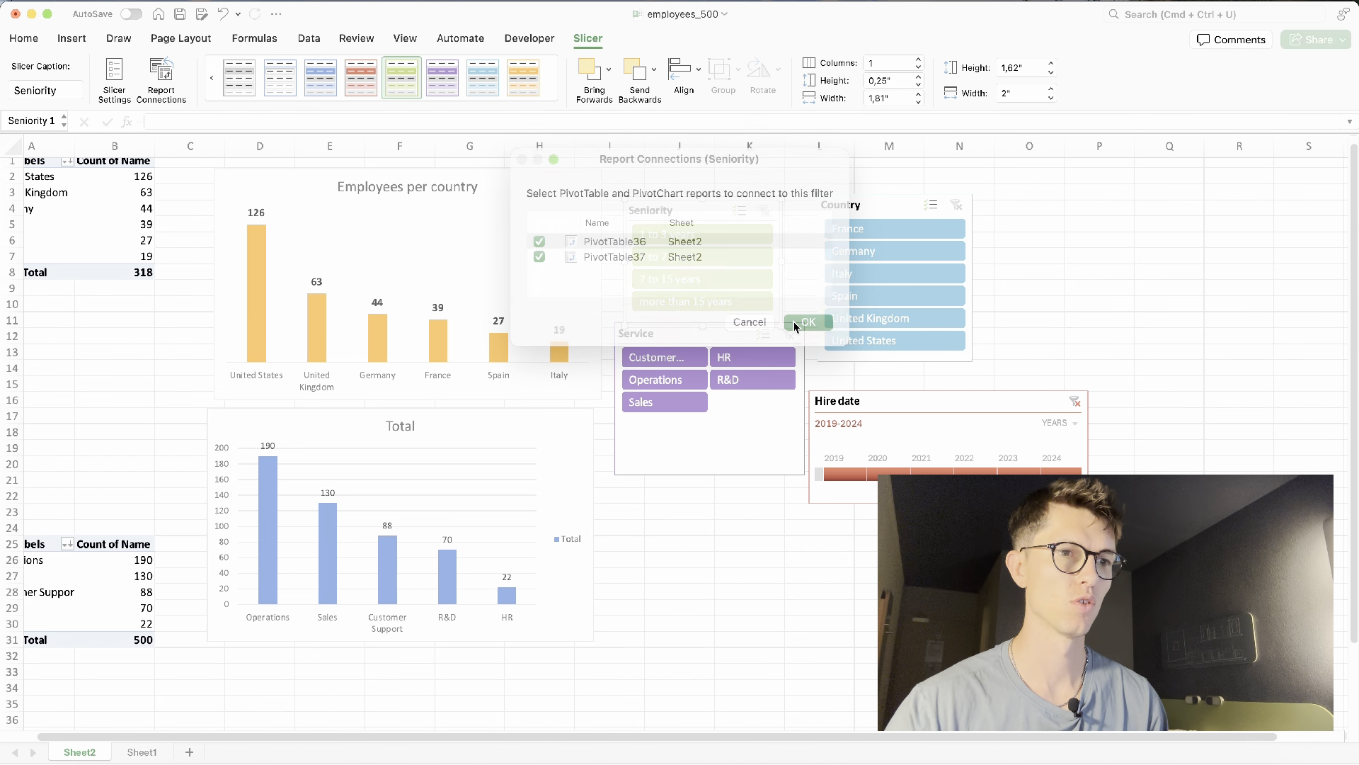
- Connect the Service slicer to PivotTable37 as well as PivotTable36
click(717, 334)
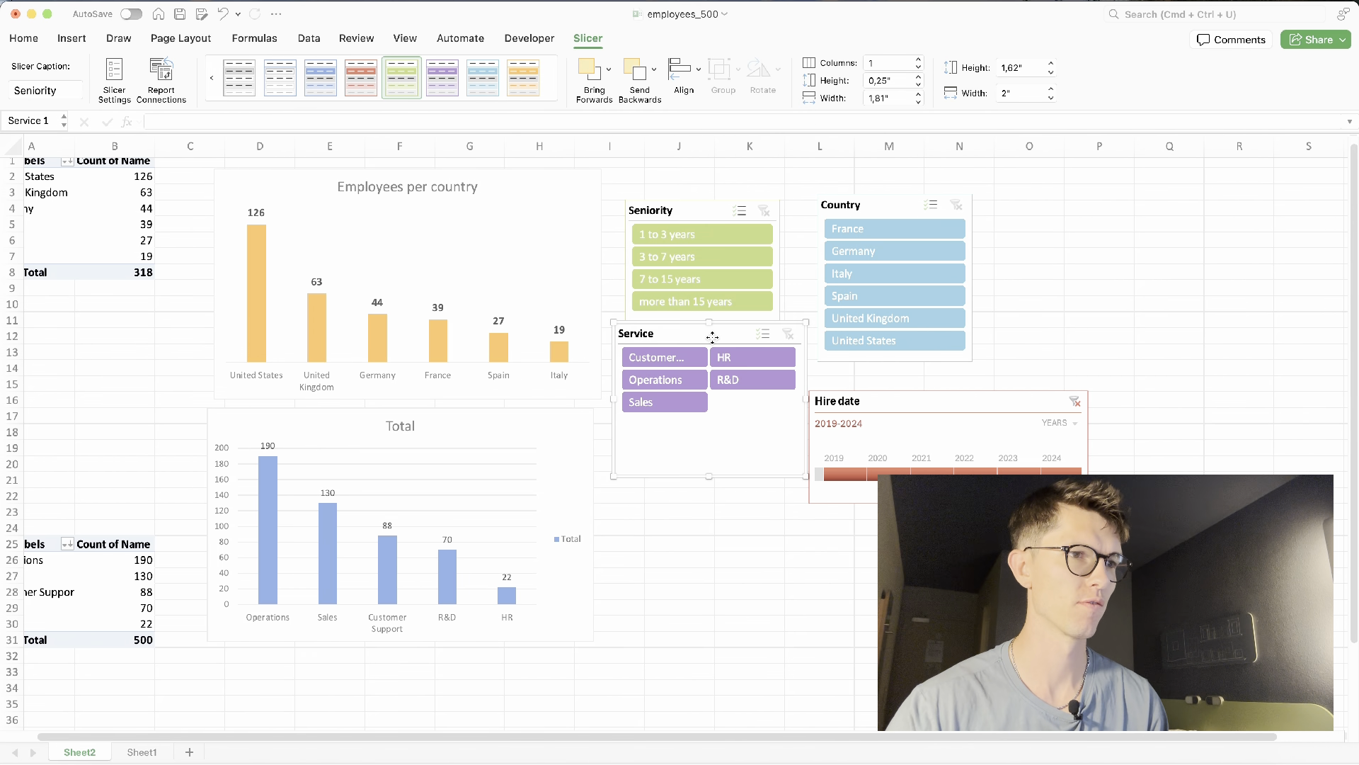
click(169, 84)
click(539, 257)
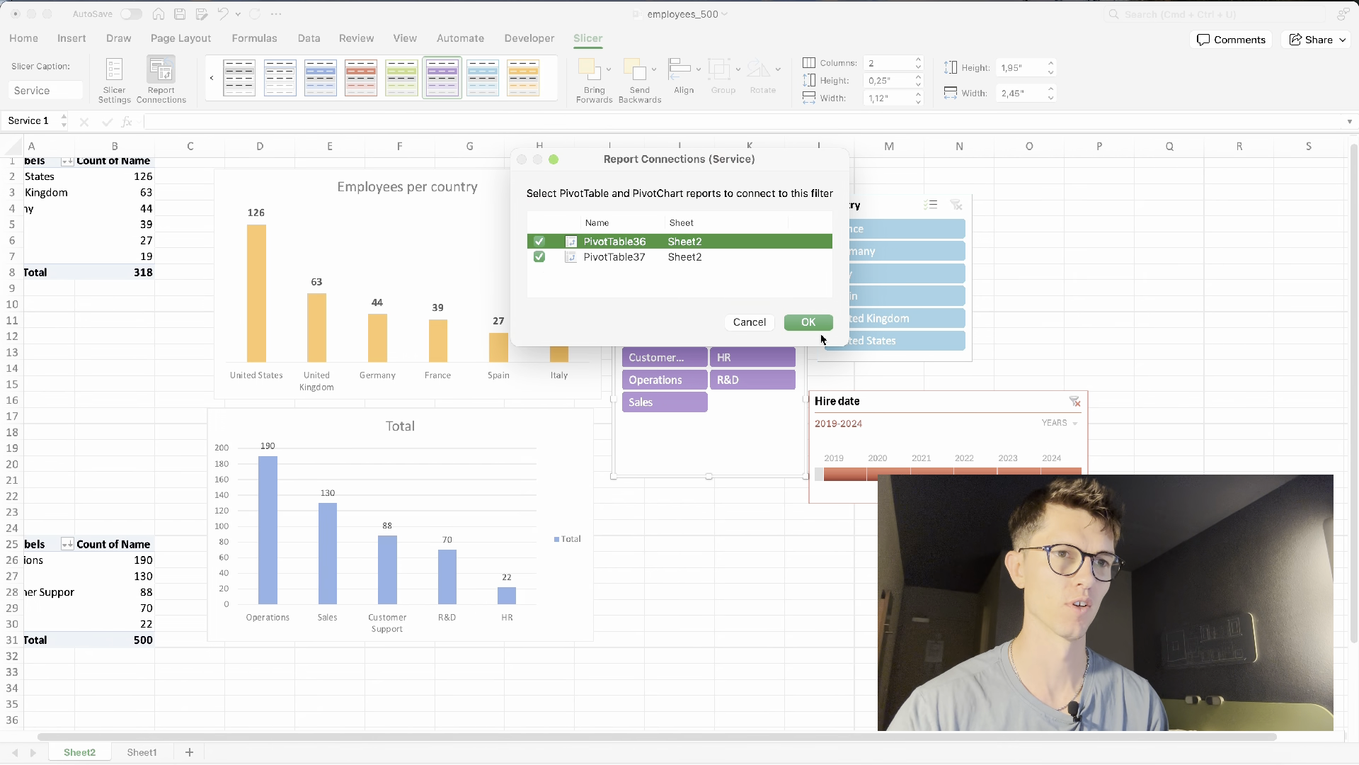
click(813, 323)
- Connect the Country slicer to PivotTable37 as well as PivotTable36
click(853, 200)
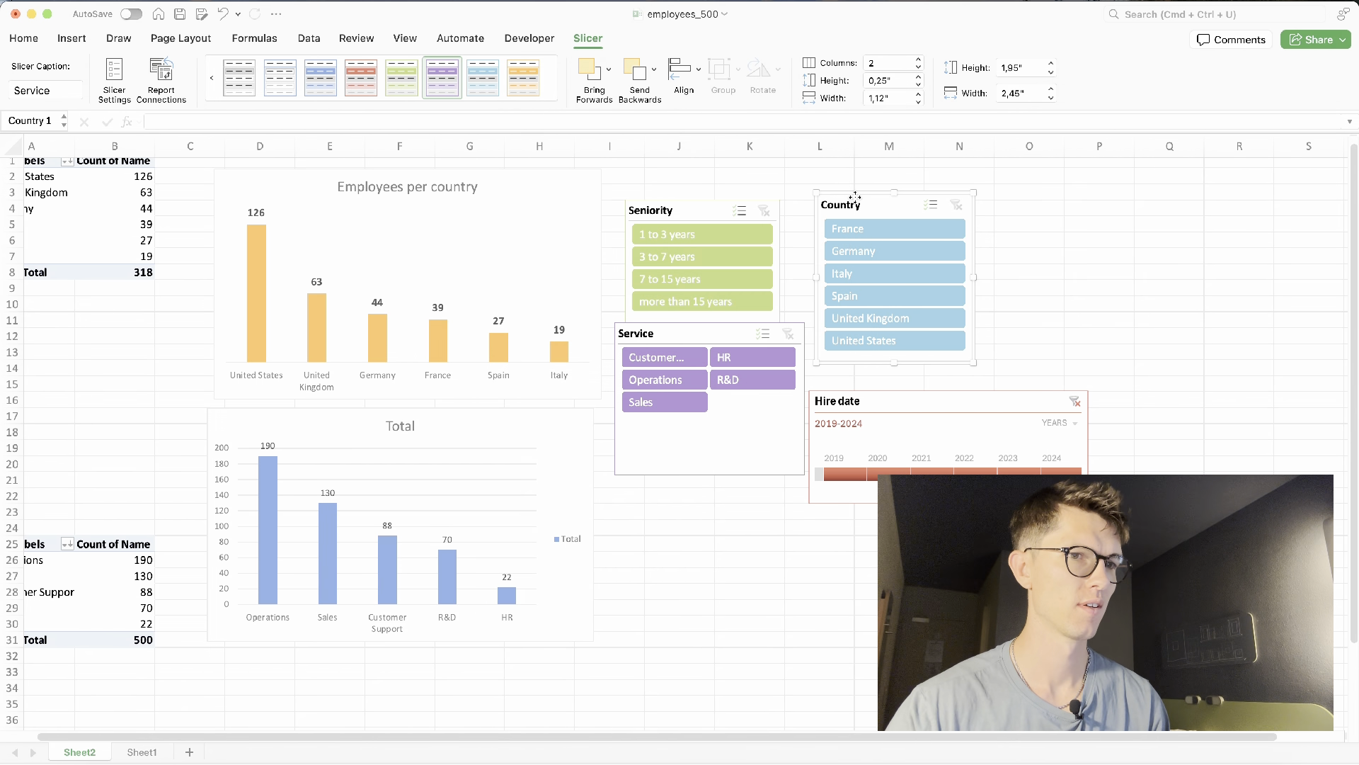
click(161, 84)
click(540, 257)
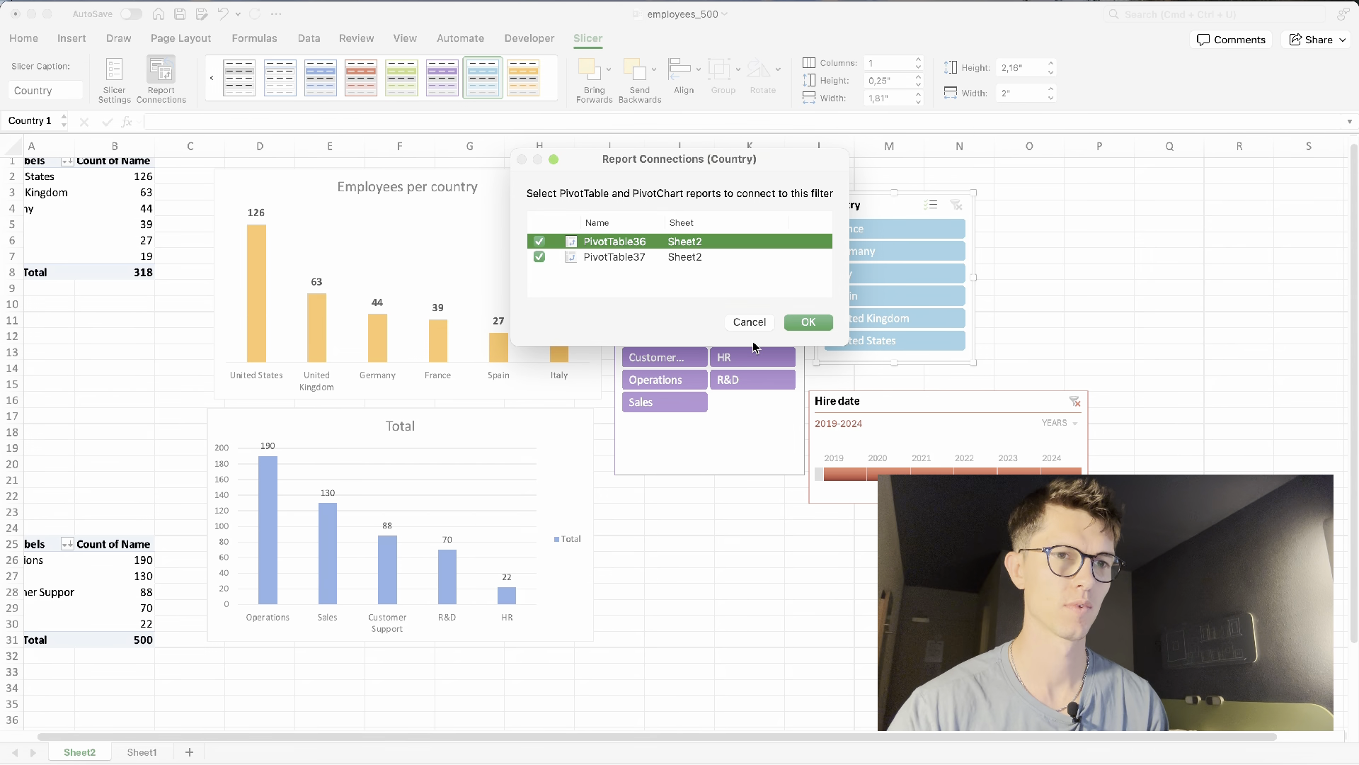
click(807, 323)
- Connect the Hire date timeline to PivotTable37 as well as PivotTable36
click(901, 423)
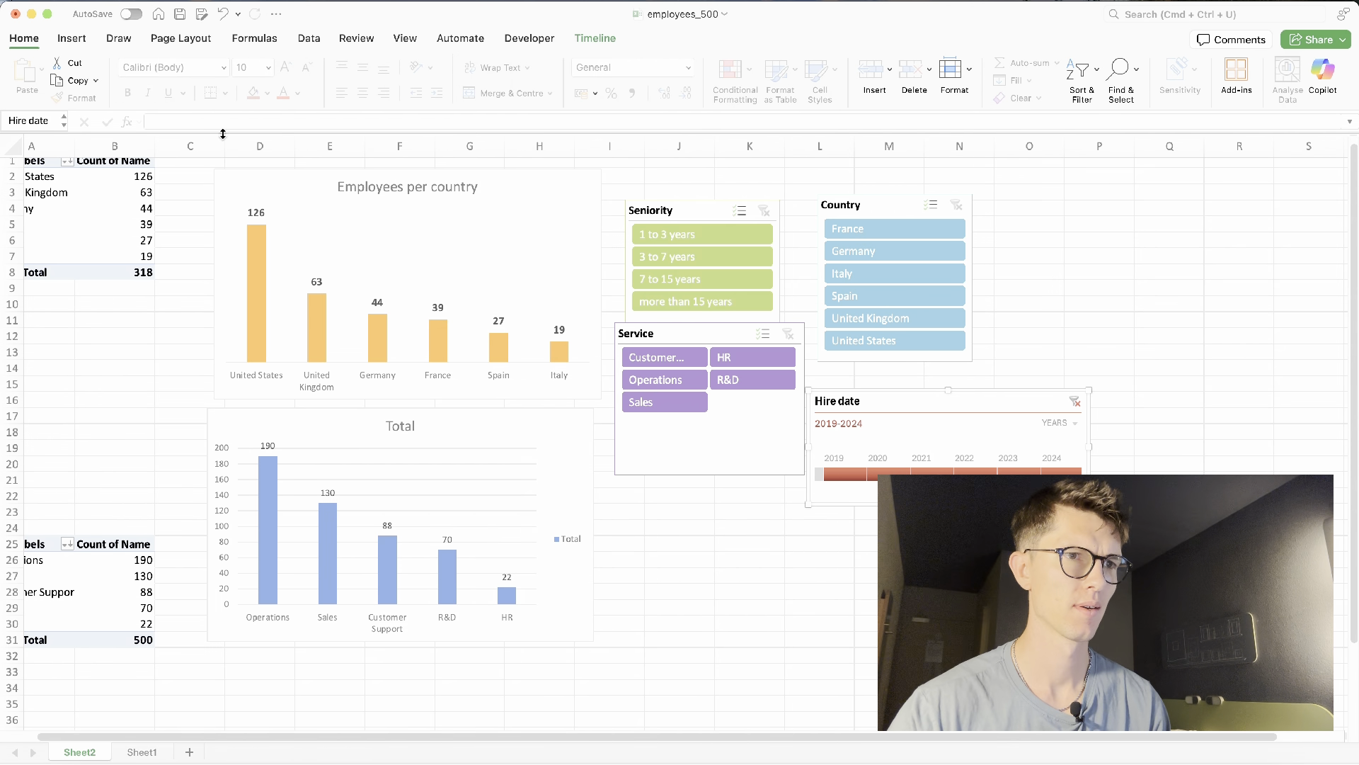
click(594, 38)
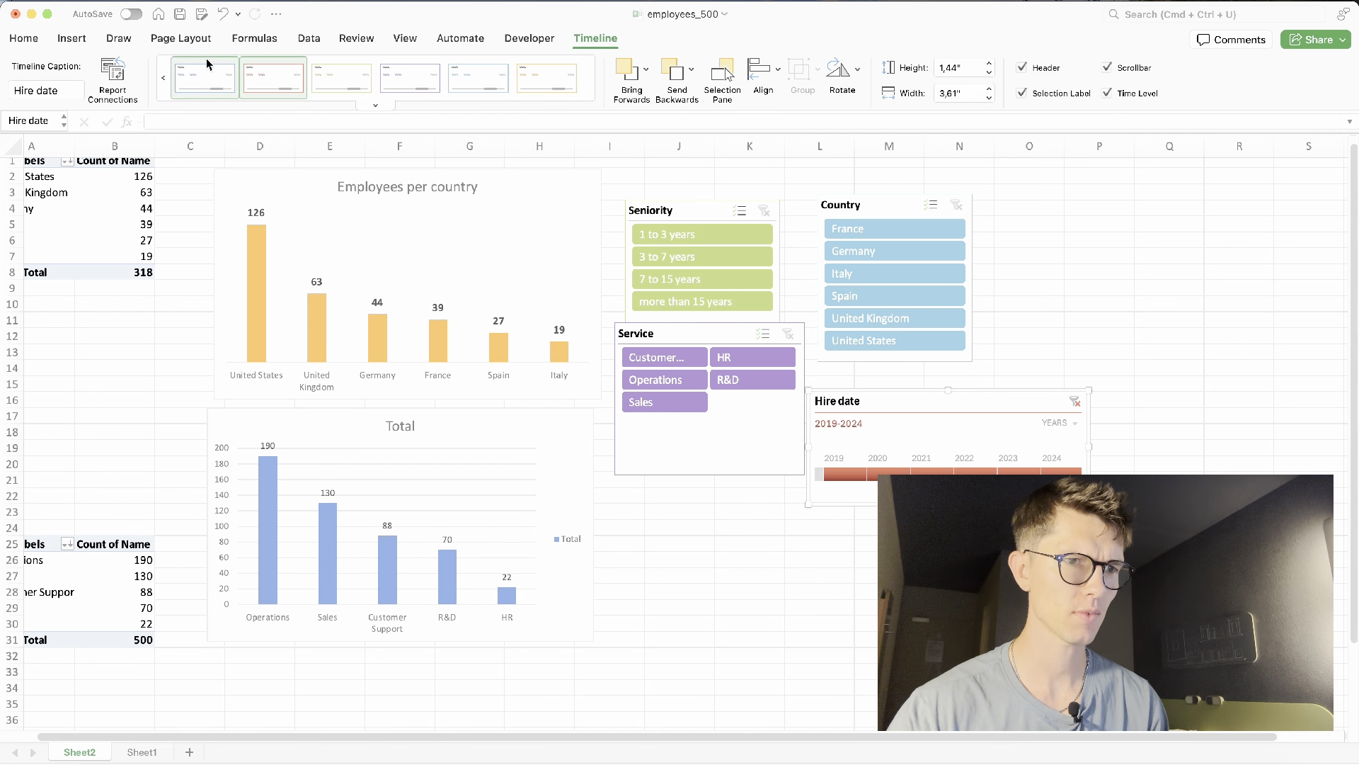
click(113, 78)
click(539, 257)
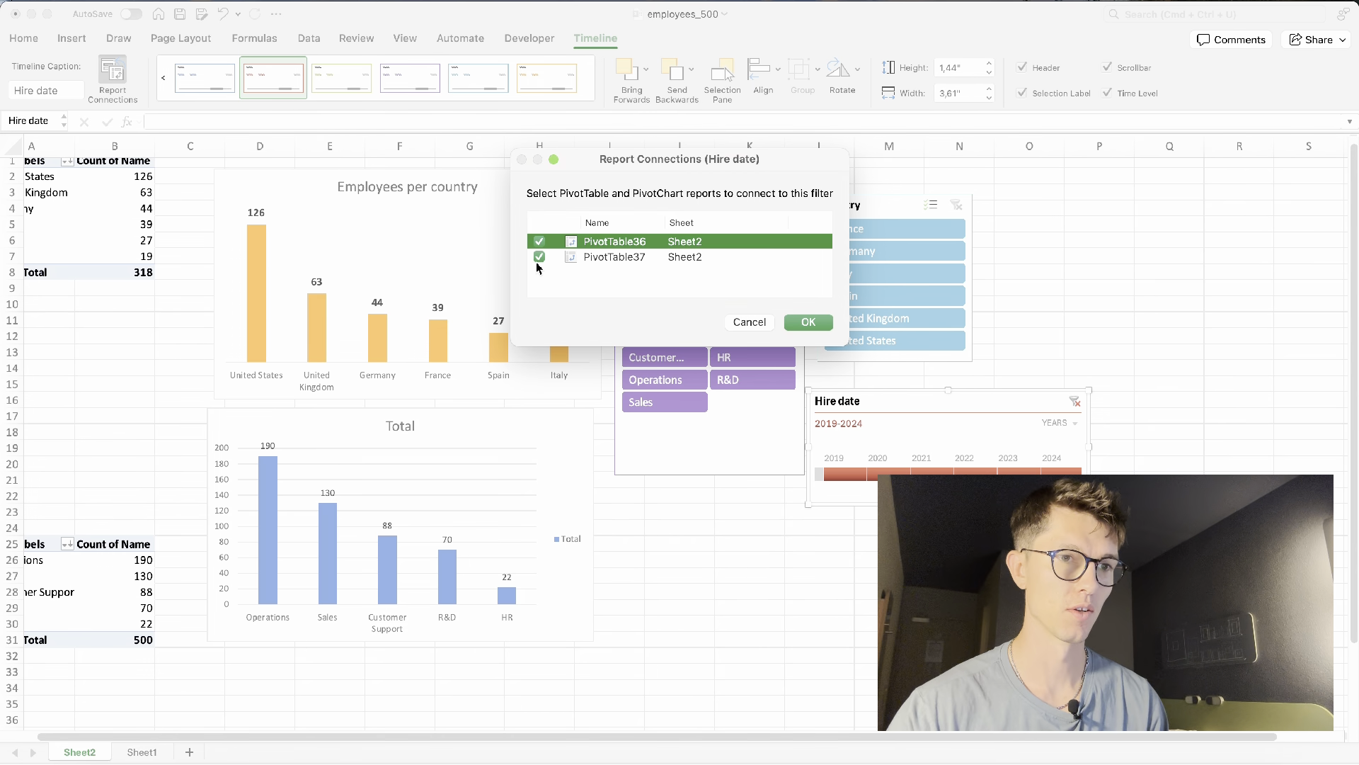
click(807, 322)
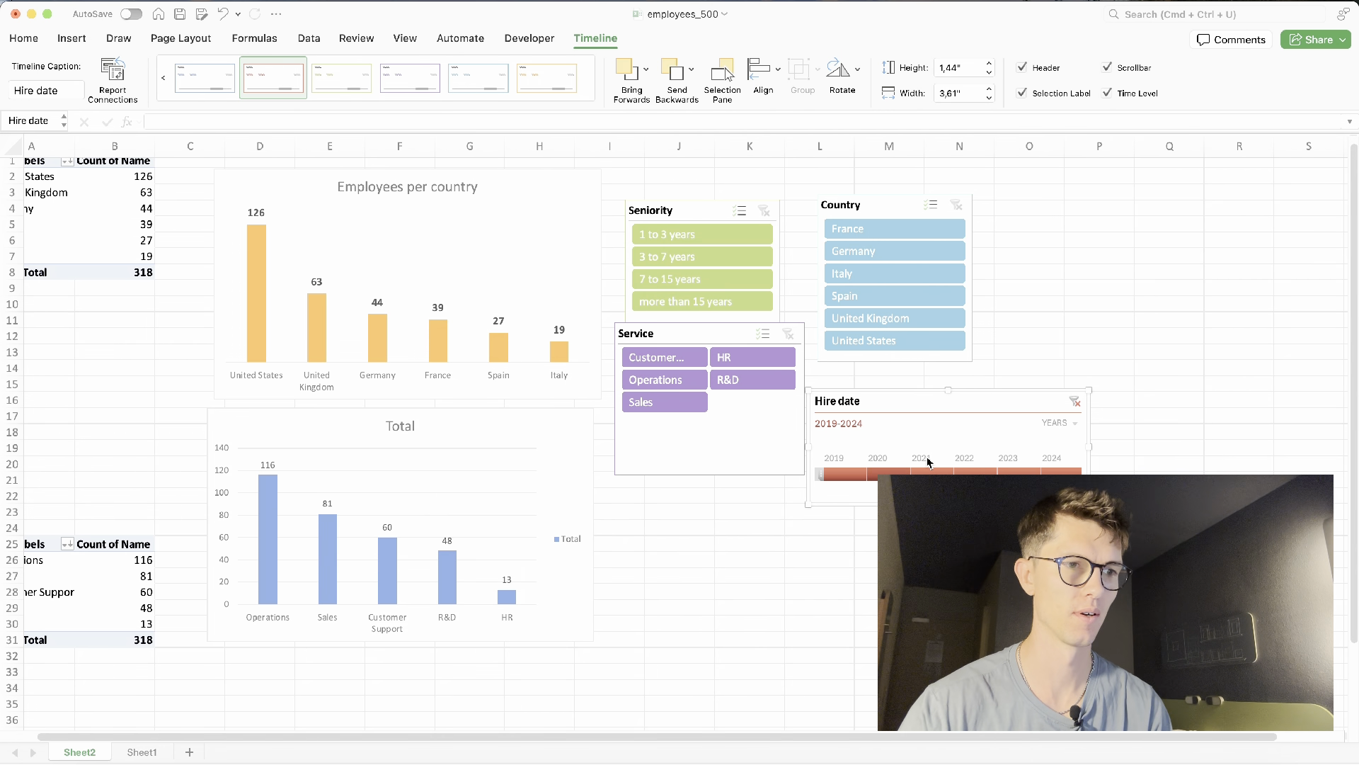
- Clear the timeline filter and test the connections by selecting Operations, 7 to 15 years and Italy in the slicers
click(1075, 402)
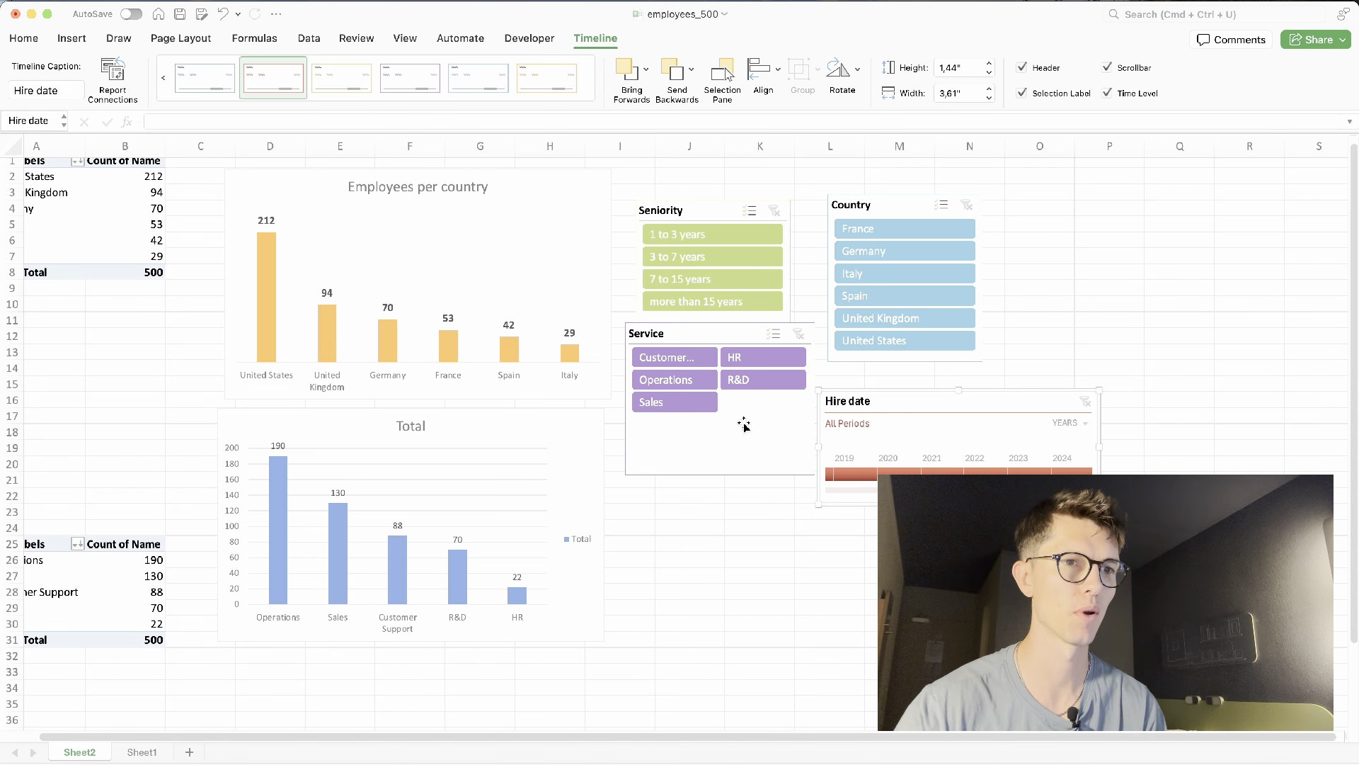
click(688, 383)
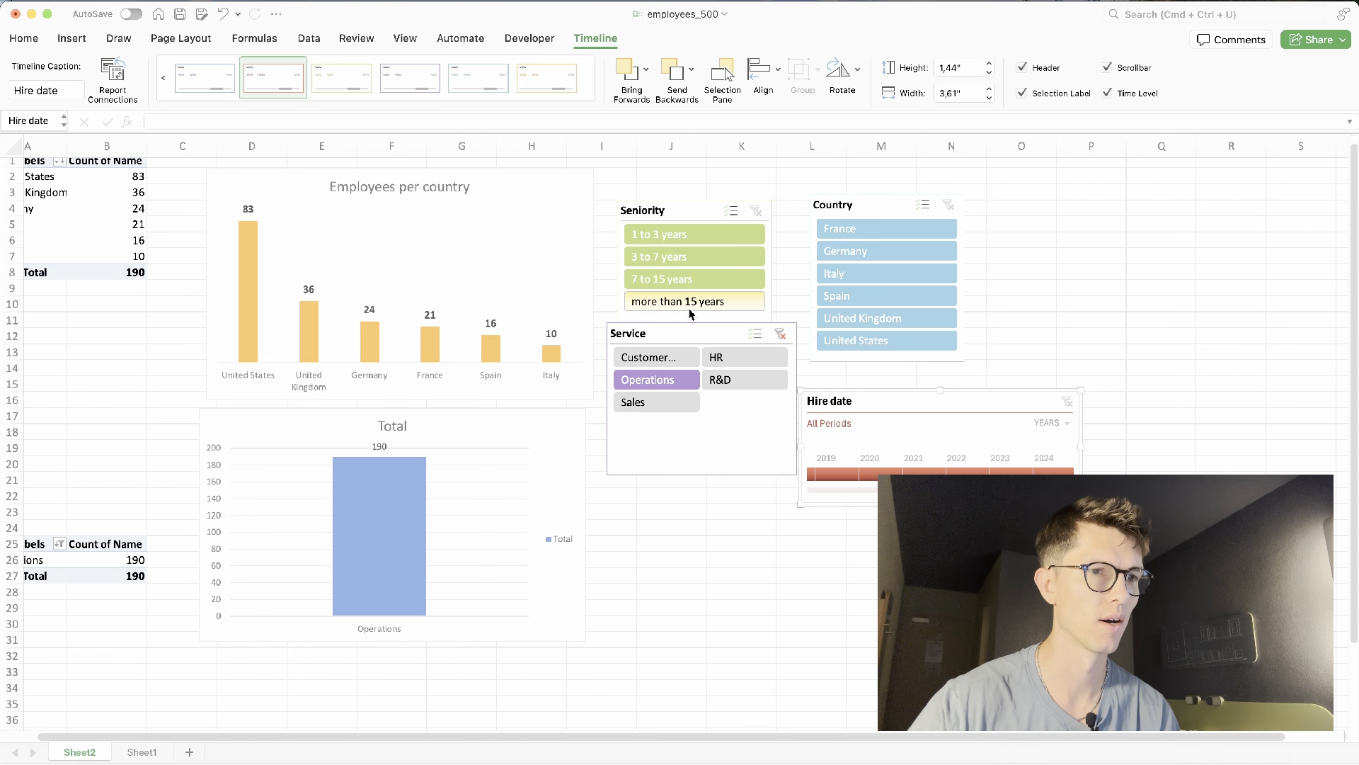
click(693, 284)
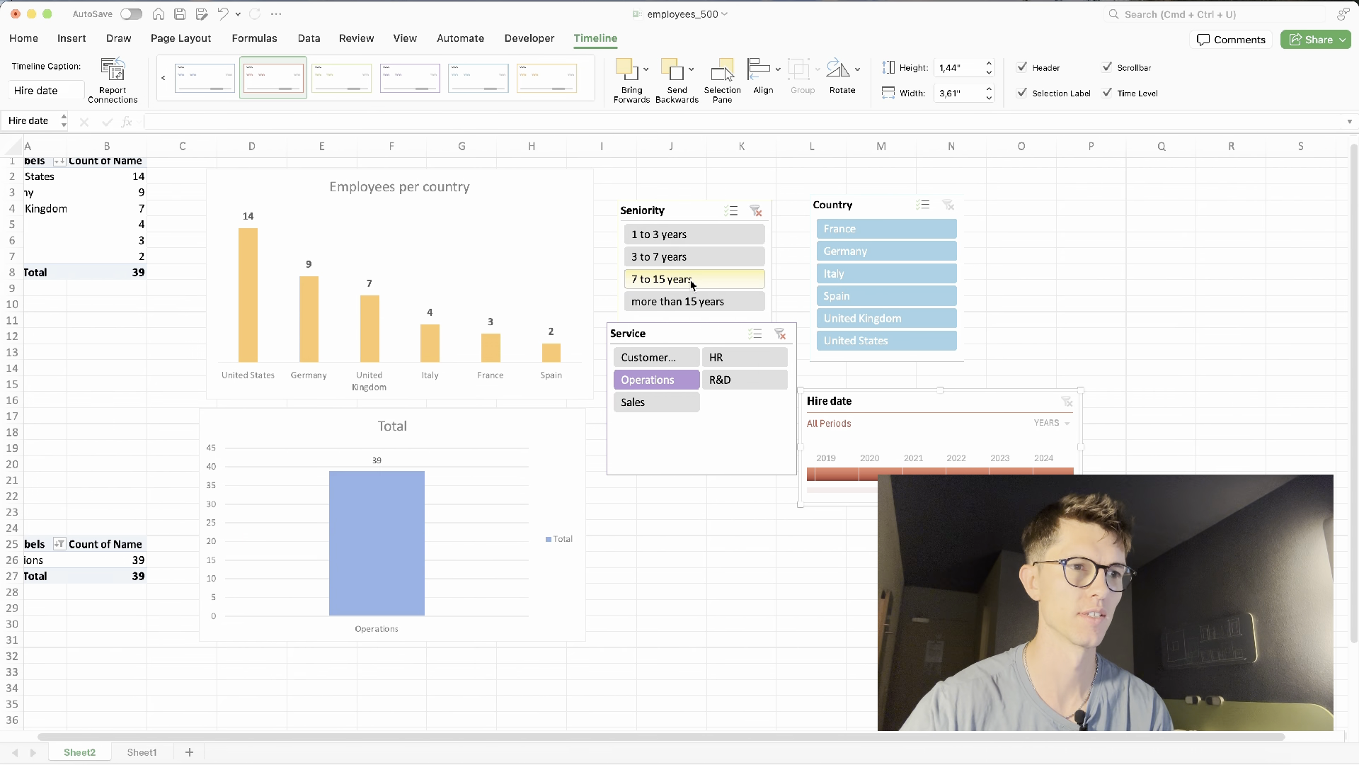
click(869, 274)
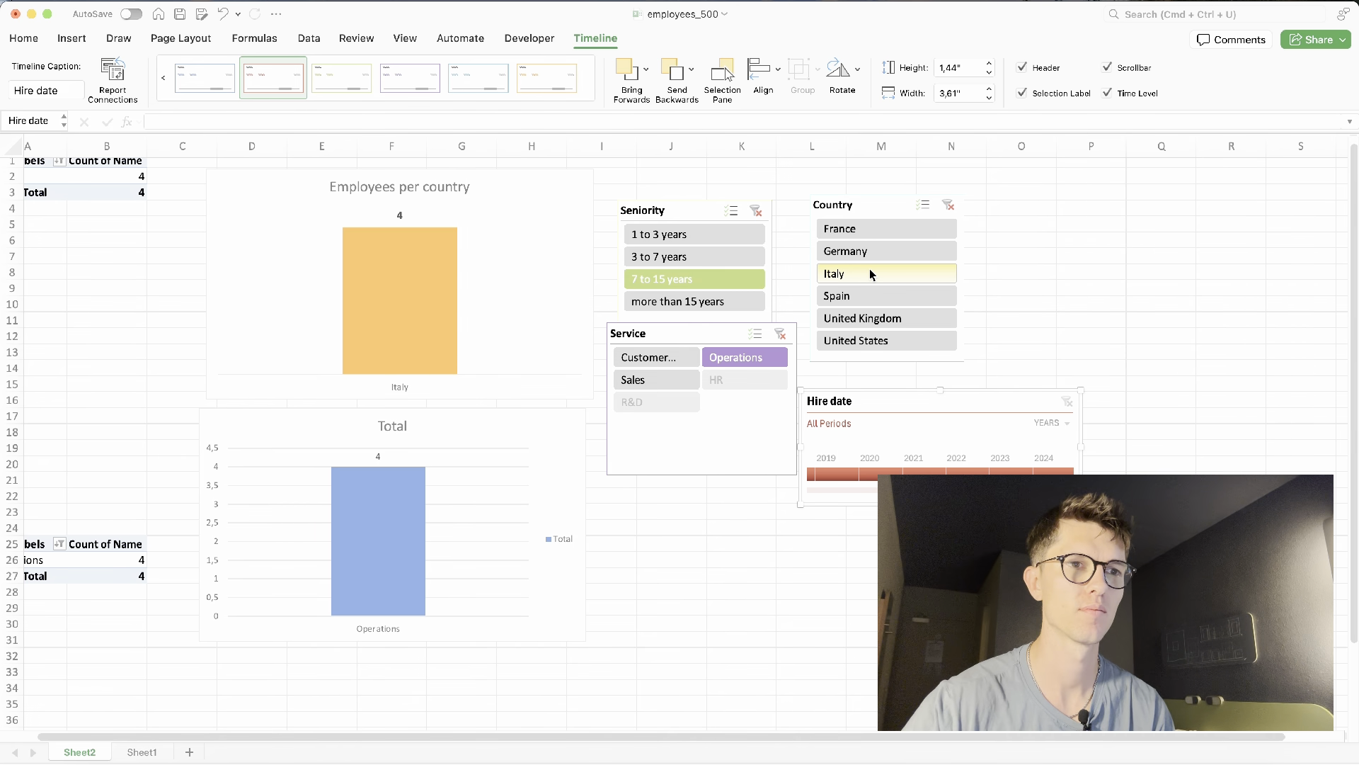
- Clear the Seniority, Country and Service slicer filters
click(756, 210)
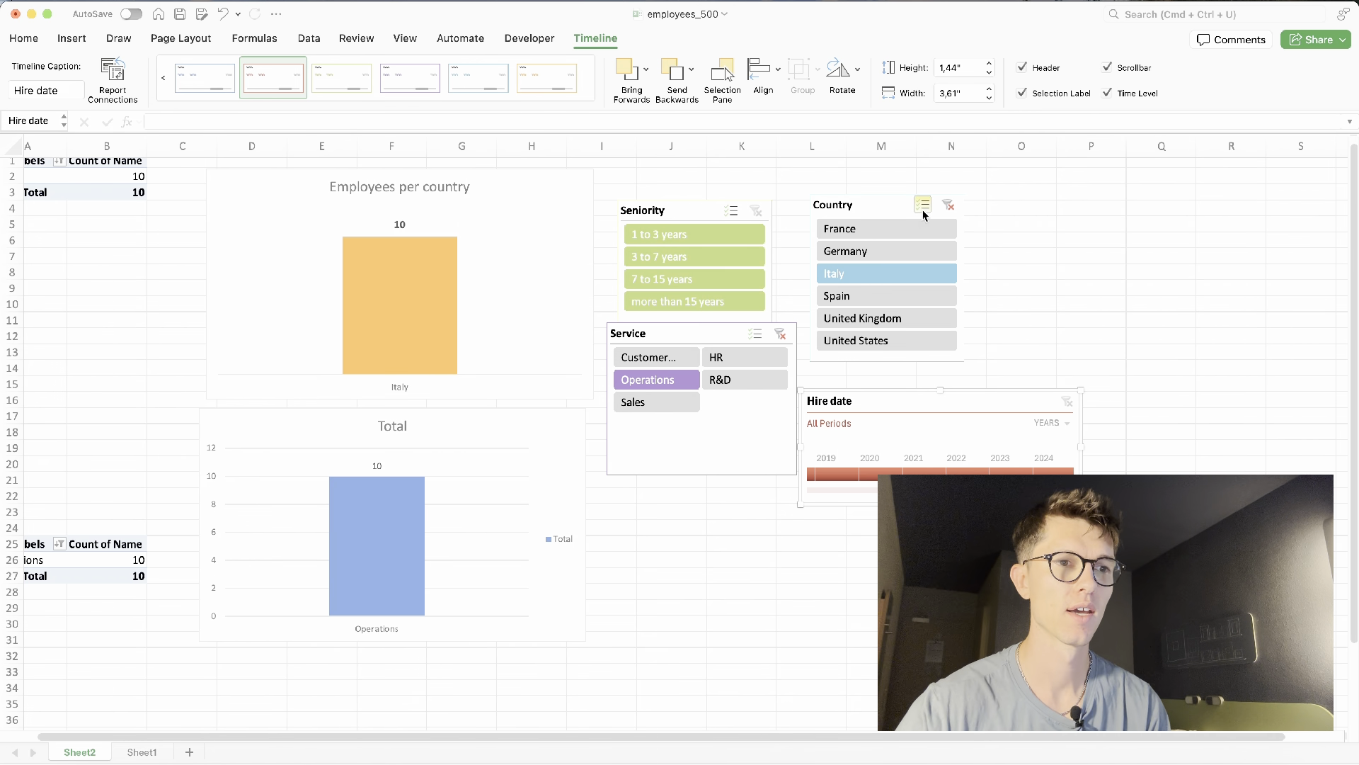
click(949, 205)
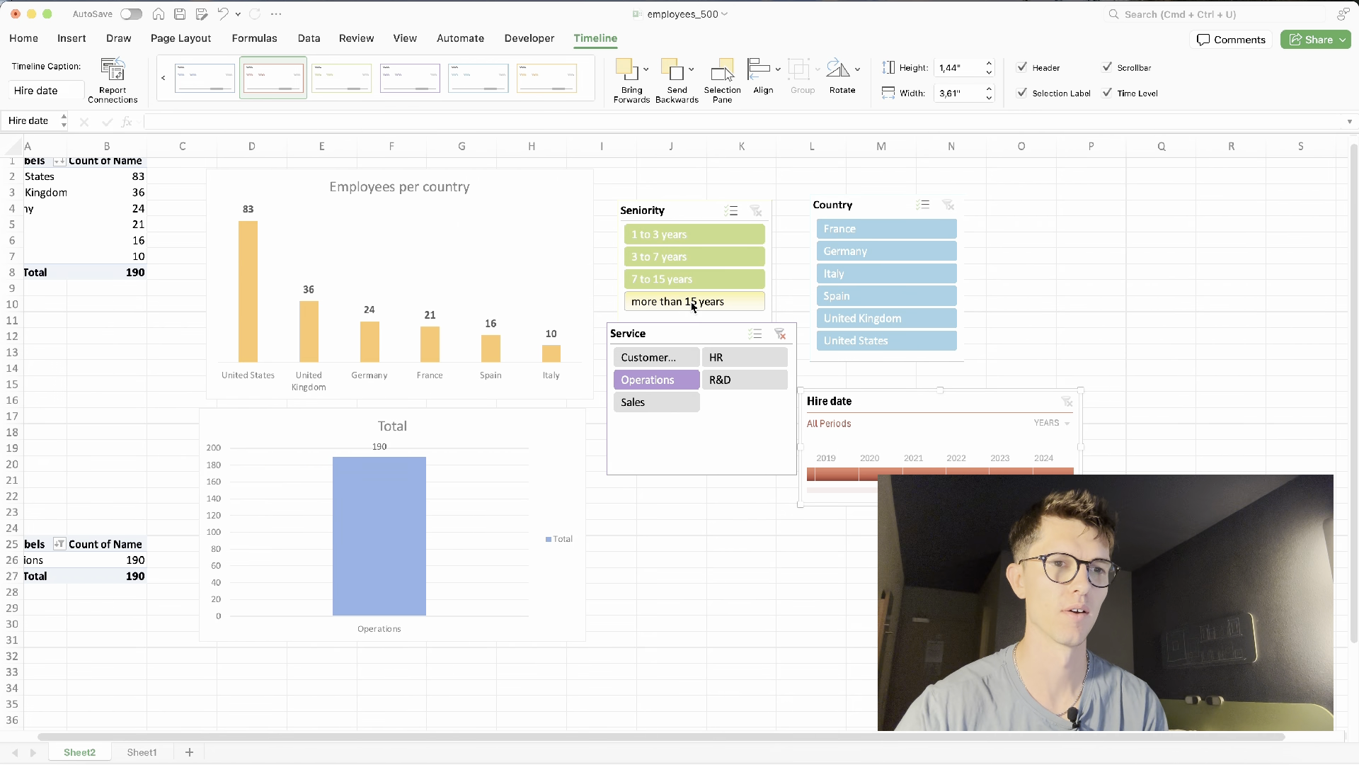
click(780, 334)
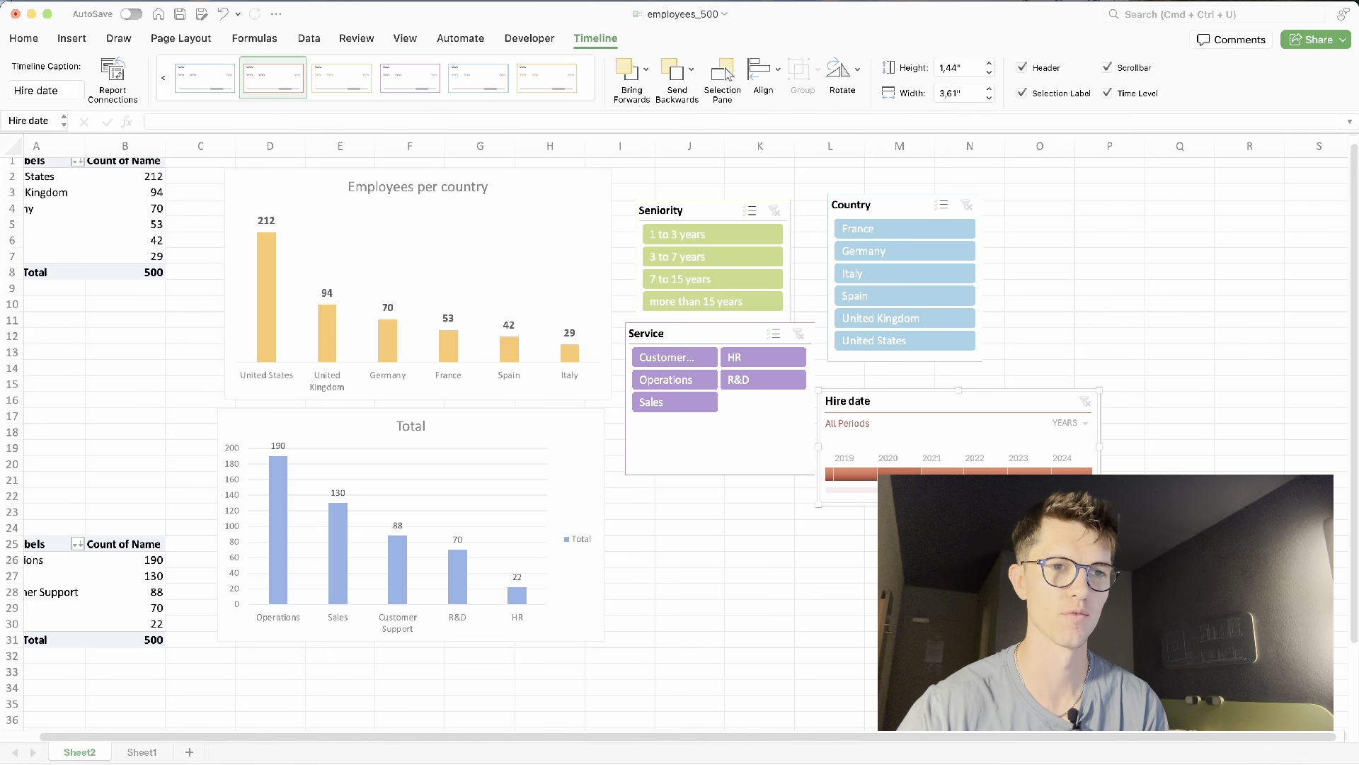
- Filter the Hire date timeline to the years 2021 to 2024
click(935, 472)
drag(965, 476, 1070, 476)
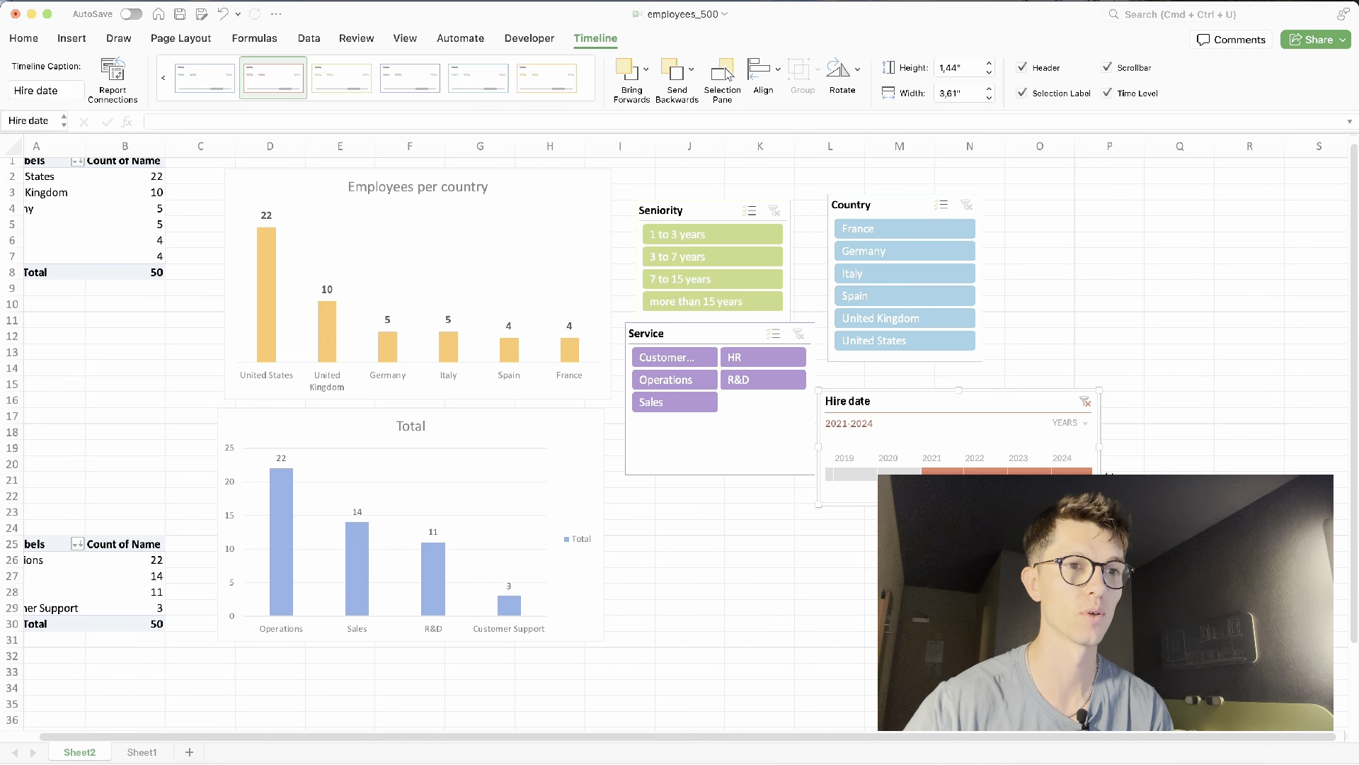
- Test the slicers by selecting more than 15 years, clearing the Seniority filter and selecting HR in the Service slicer
click(698, 300)
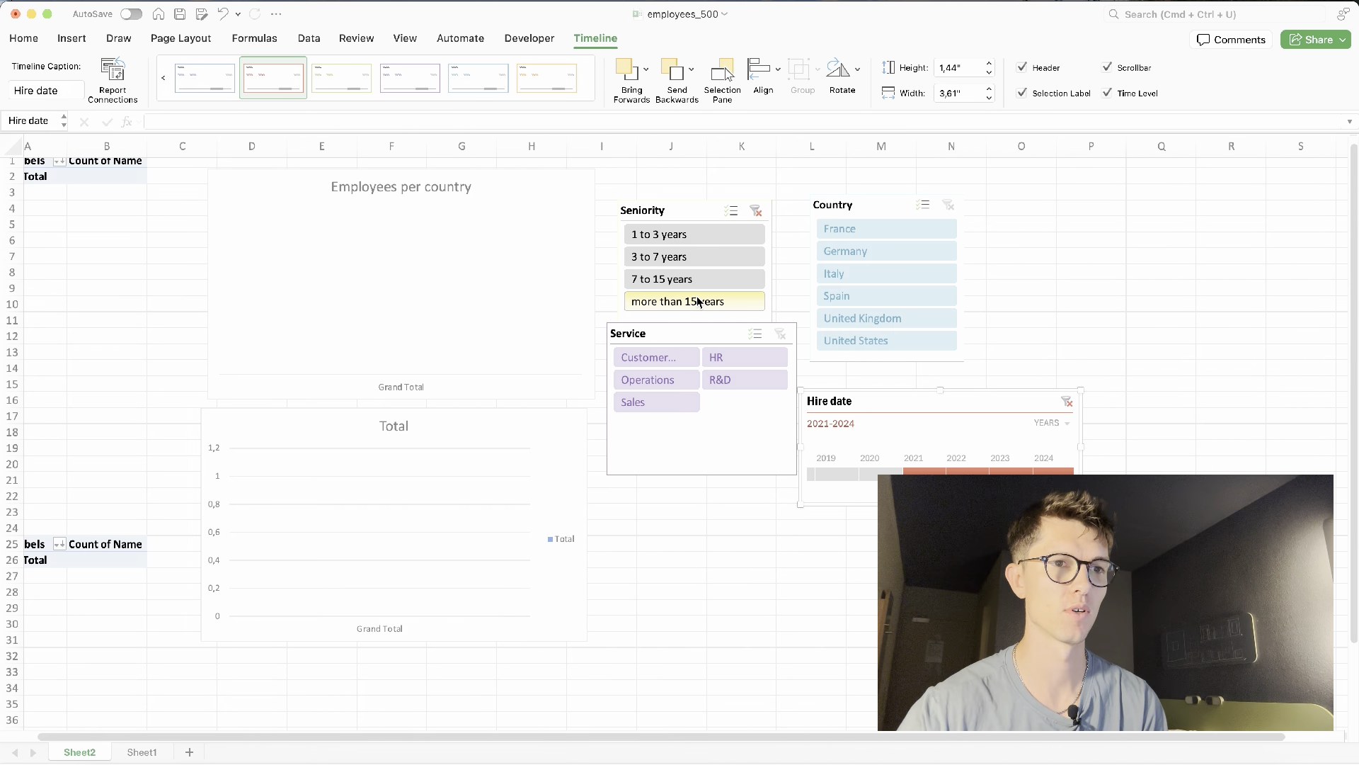
click(756, 211)
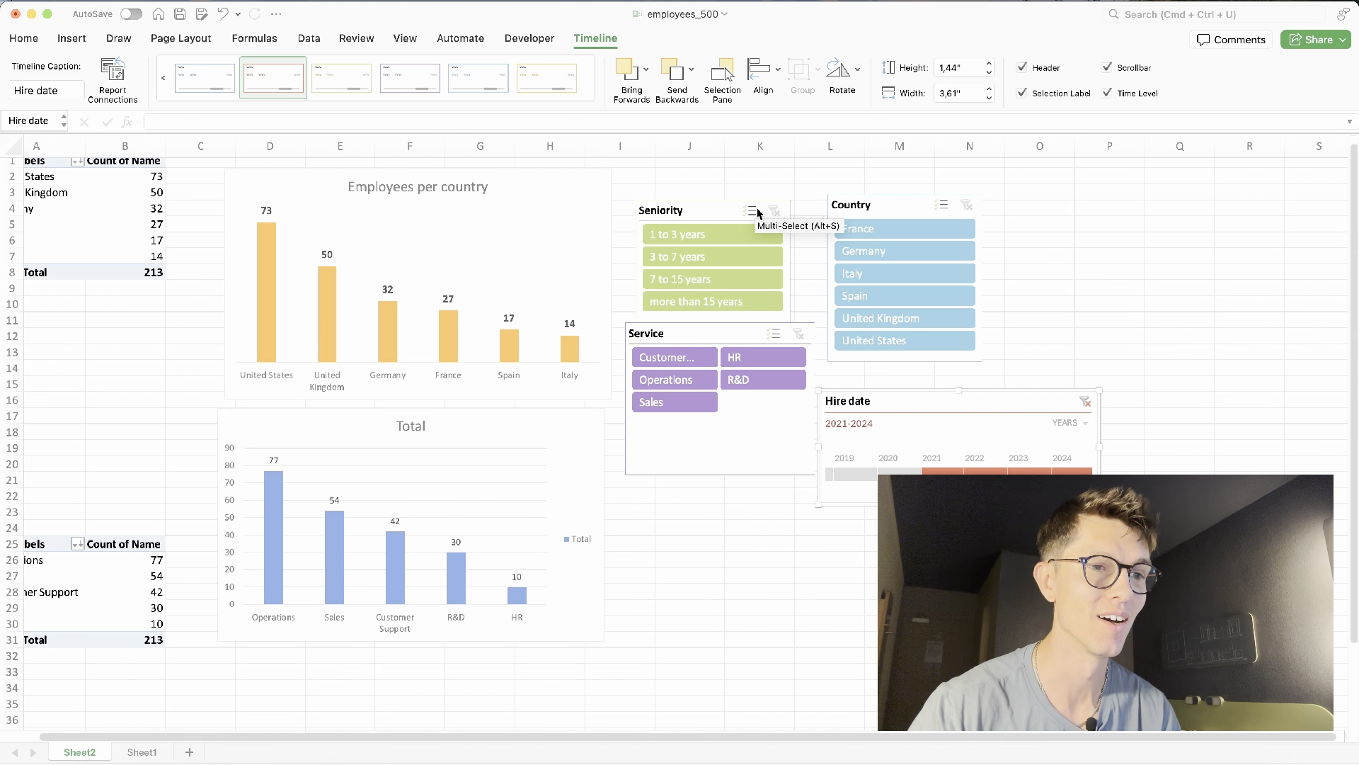
click(731, 358)
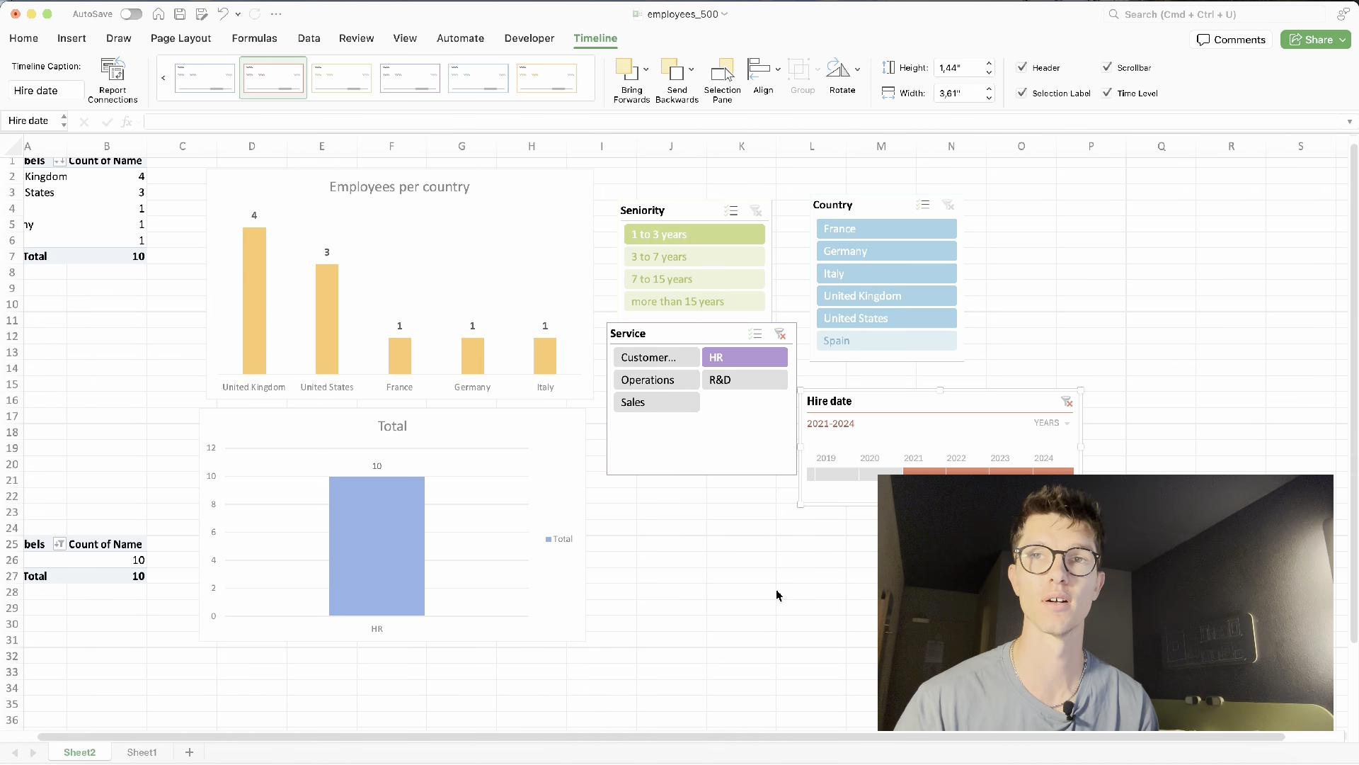